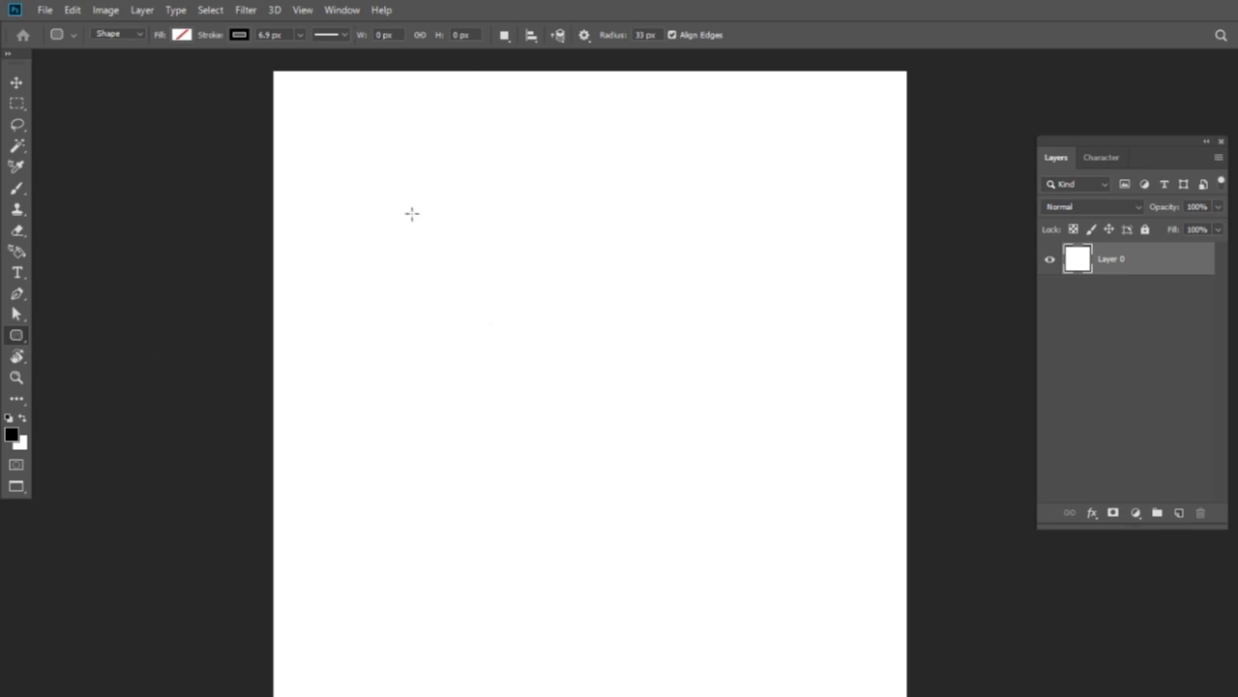
- Draw a 479 px rounded square with no stroke and a solid red fill
drag(406, 206, 875, 572)
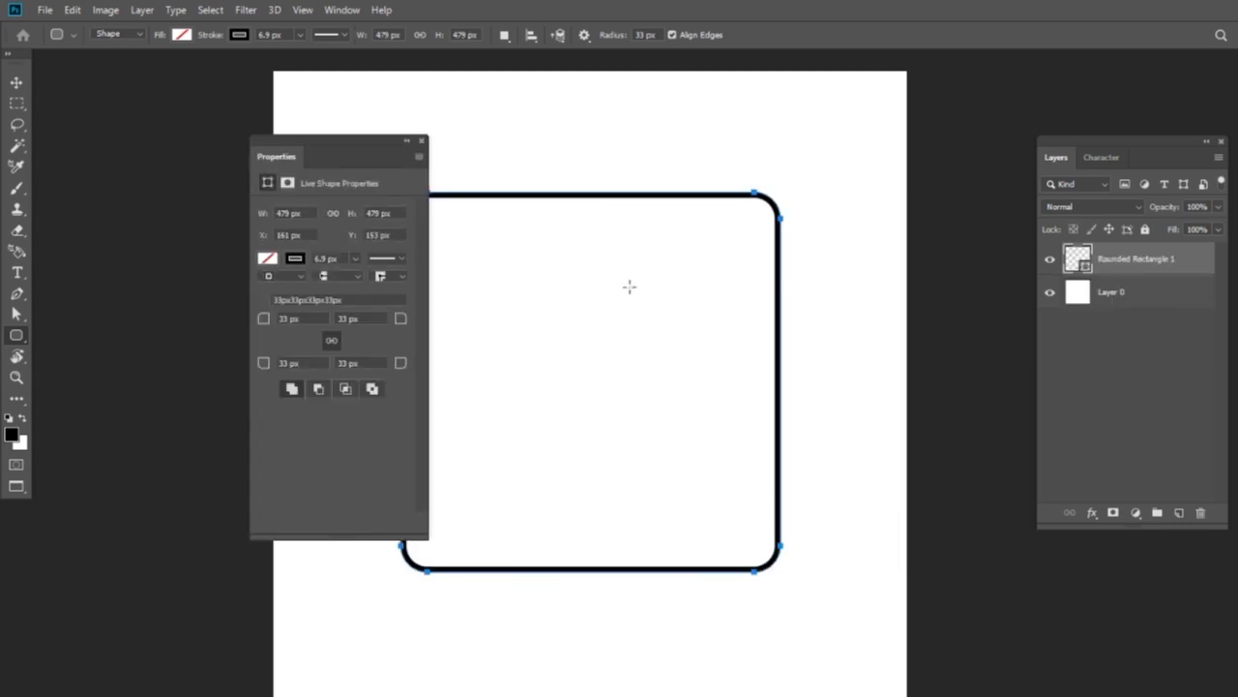
click(295, 259)
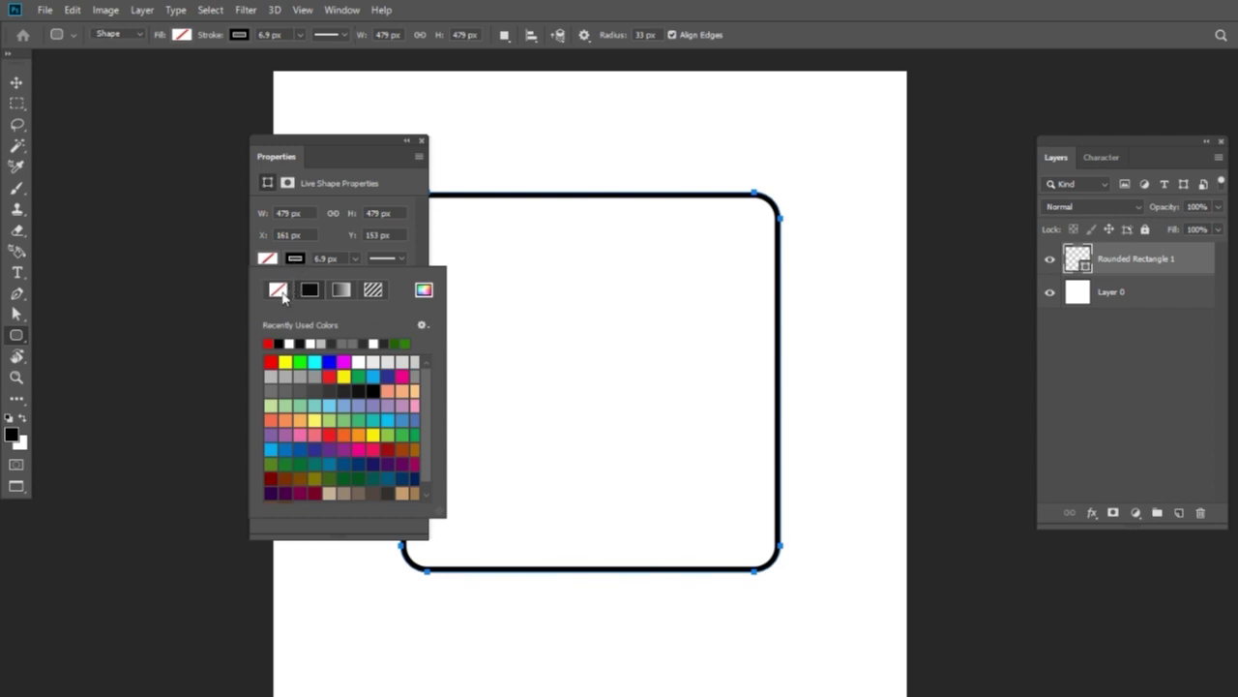
click(278, 291)
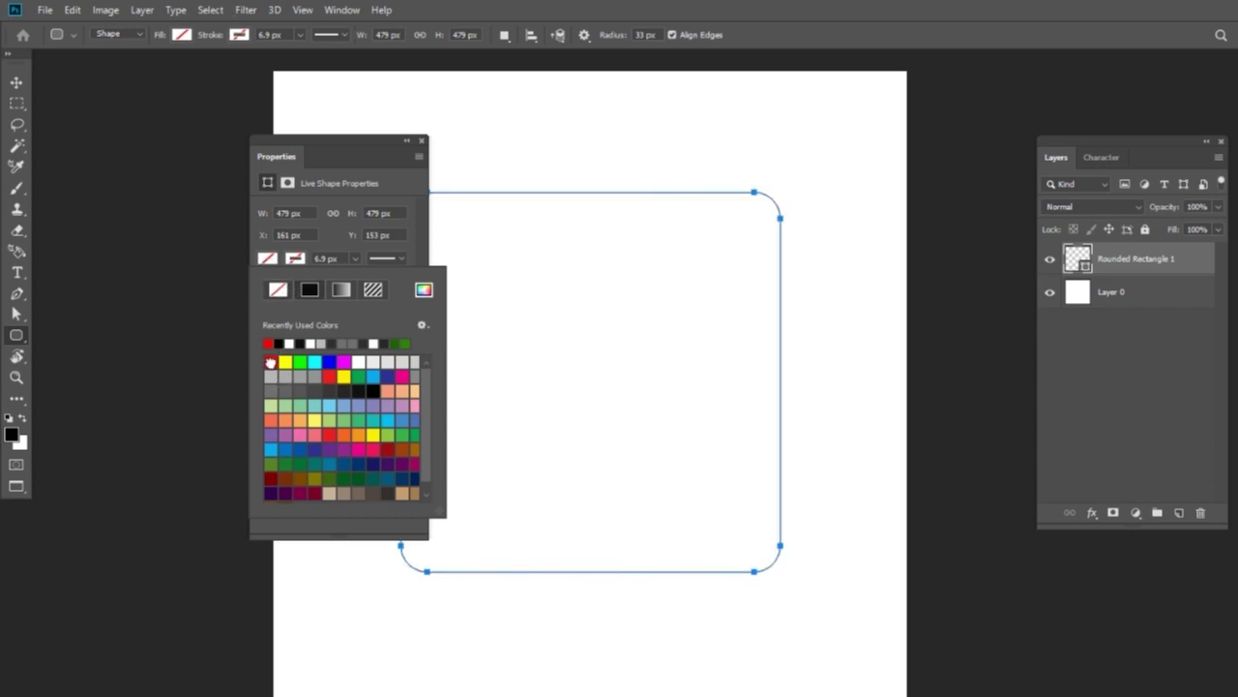
click(270, 362)
click(453, 140)
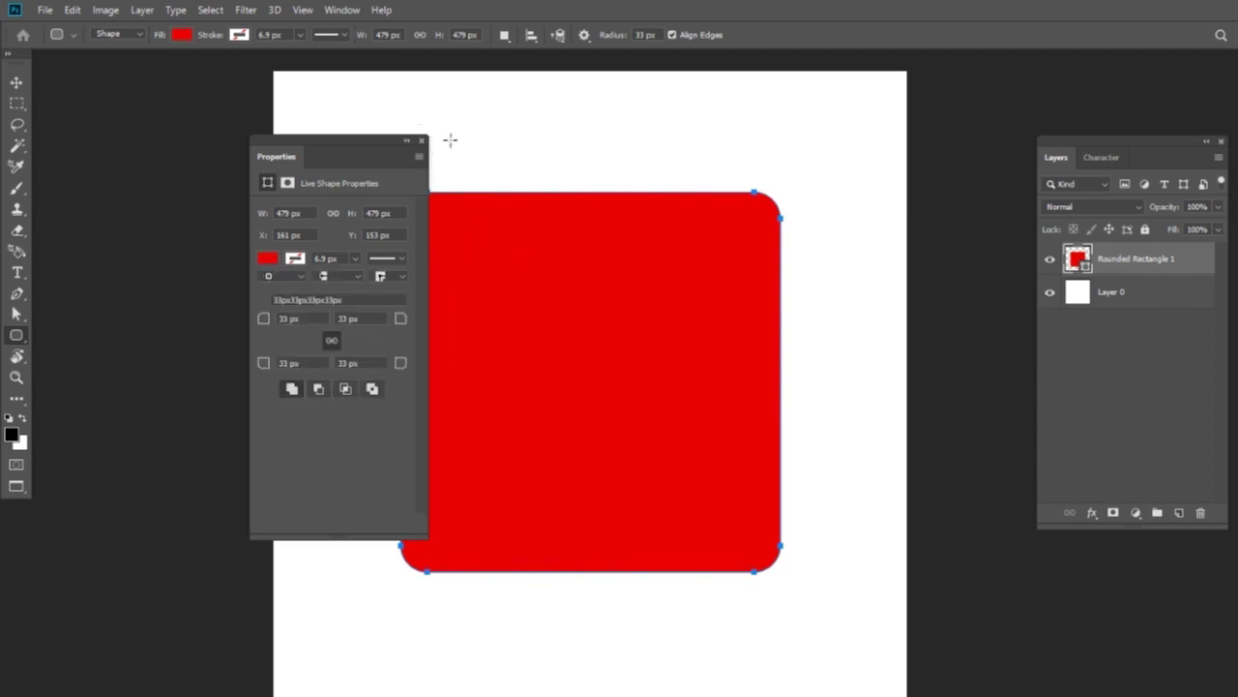
click(421, 142)
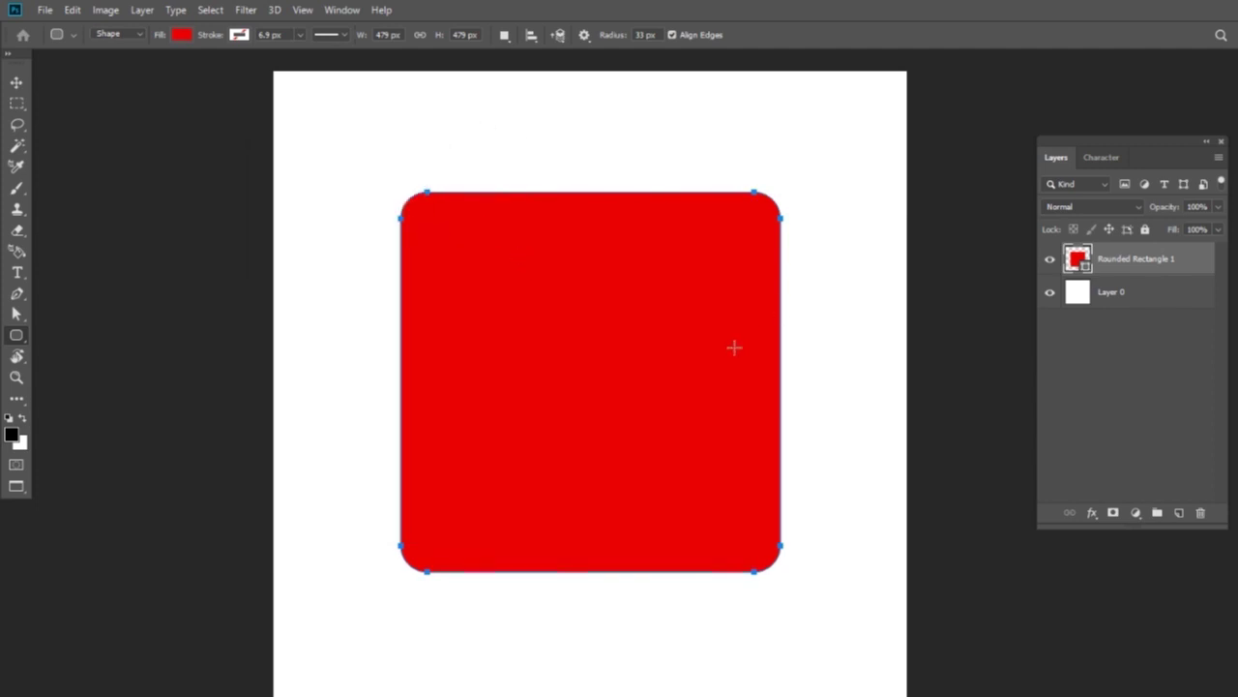
key(v)
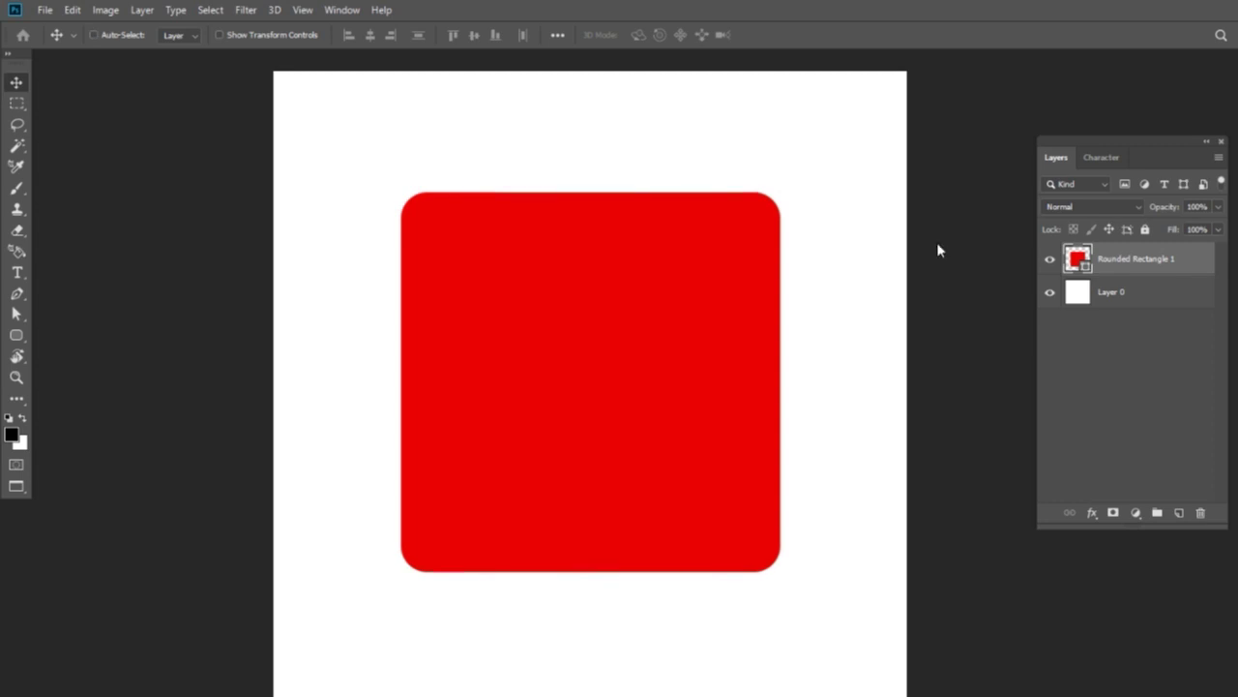
- Open the close-up eyes photo and paste it into the document as a new layer
key(ctrl+o)
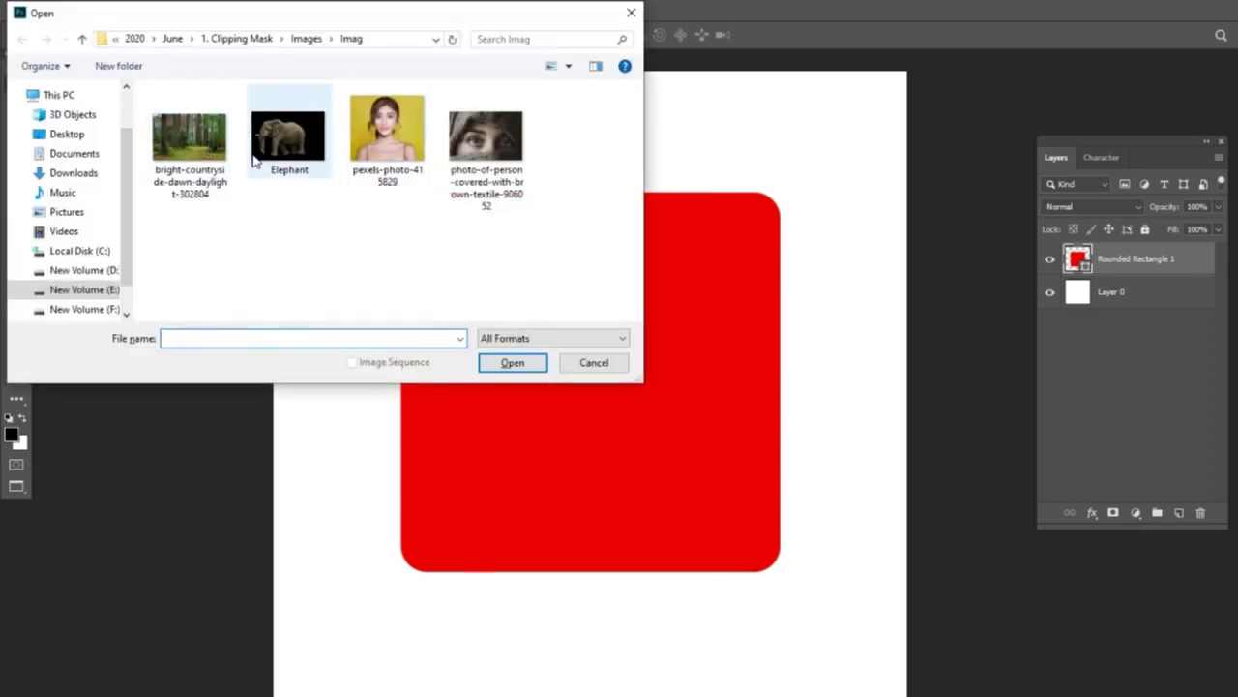
double_click(484, 135)
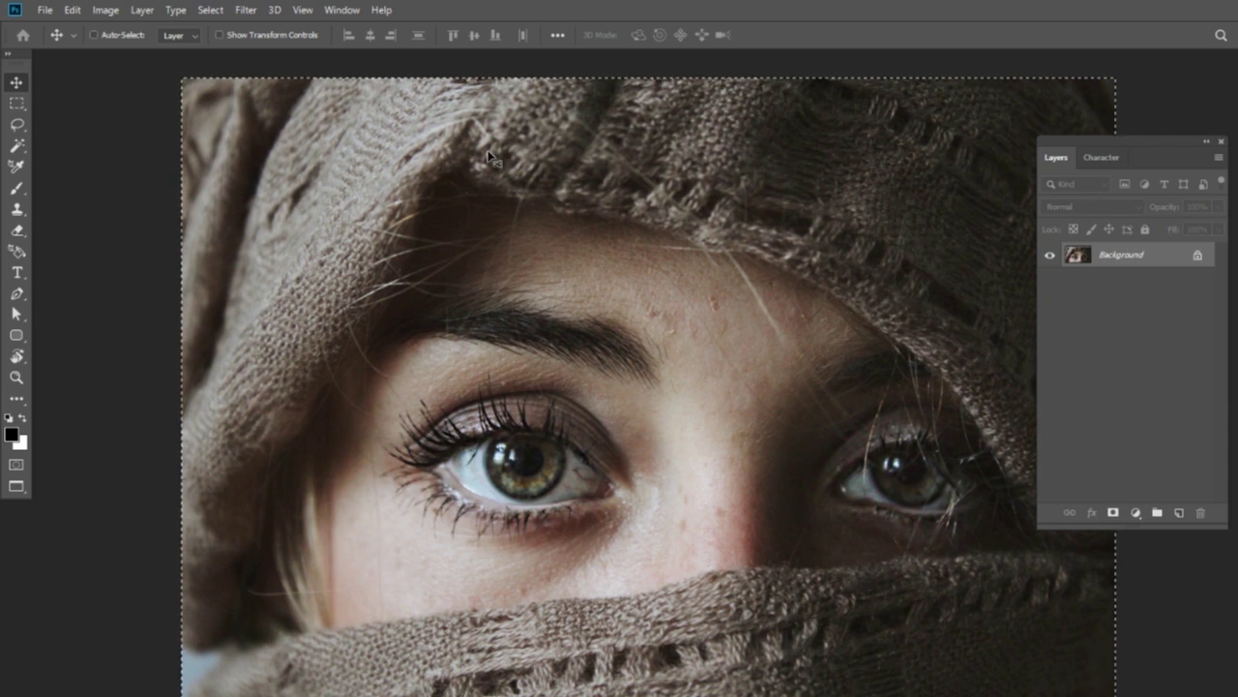
key(ctrl+v)
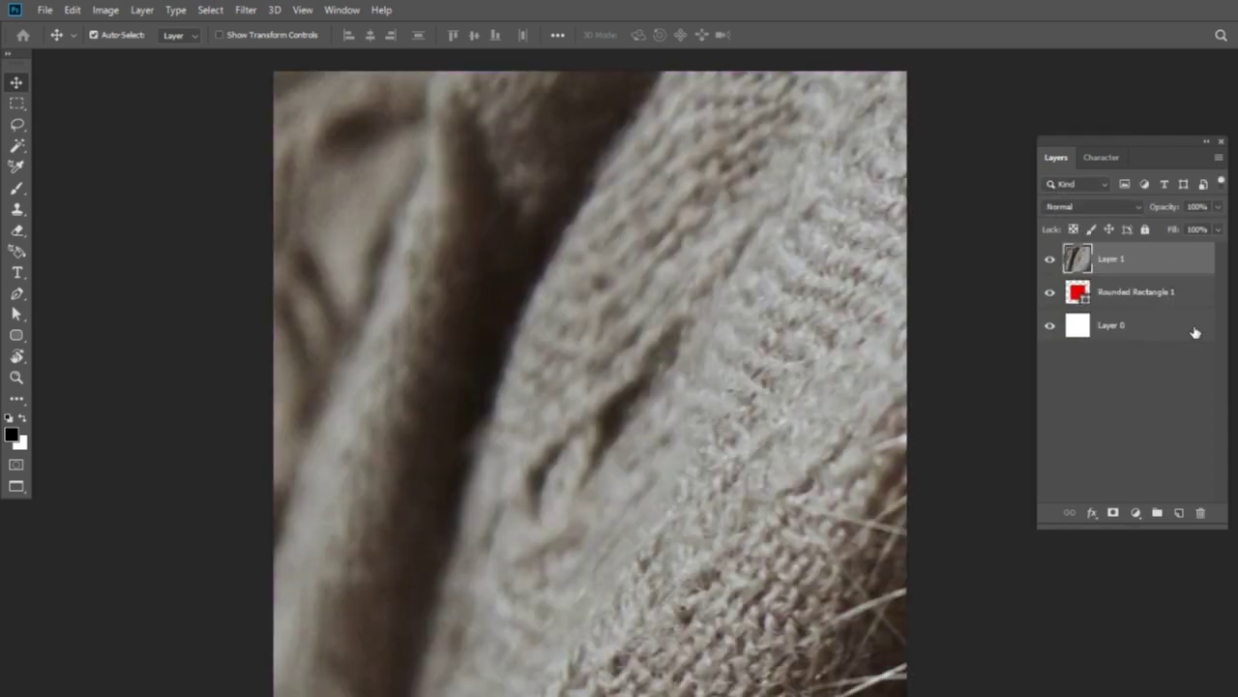
- Scale the eyes photo to about 30% and position it to cover the page
key(ctrl+t)
key(ctrl+minus)
key(ctrl+minus)
key(ctrl+minus)
key(ctrl+minus)
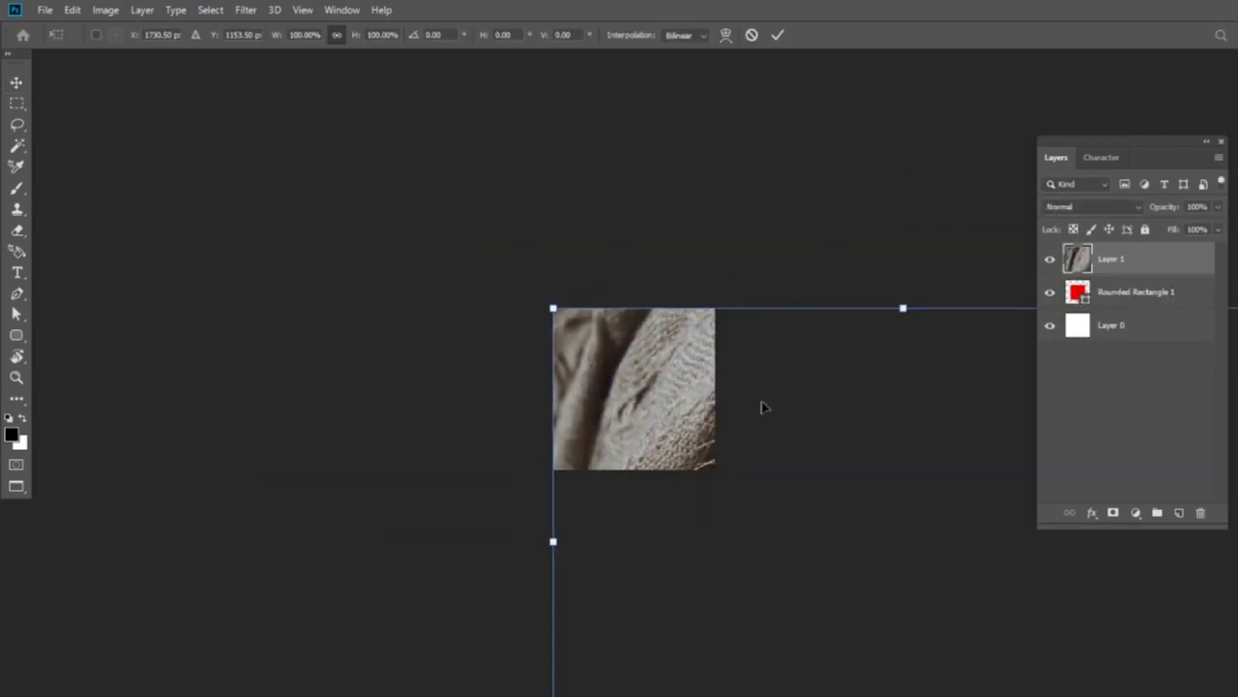
mouse_move(764, 405)
mouse_down()
mouse_move(513, 280)
mouse_move(493, 298)
mouse_up()
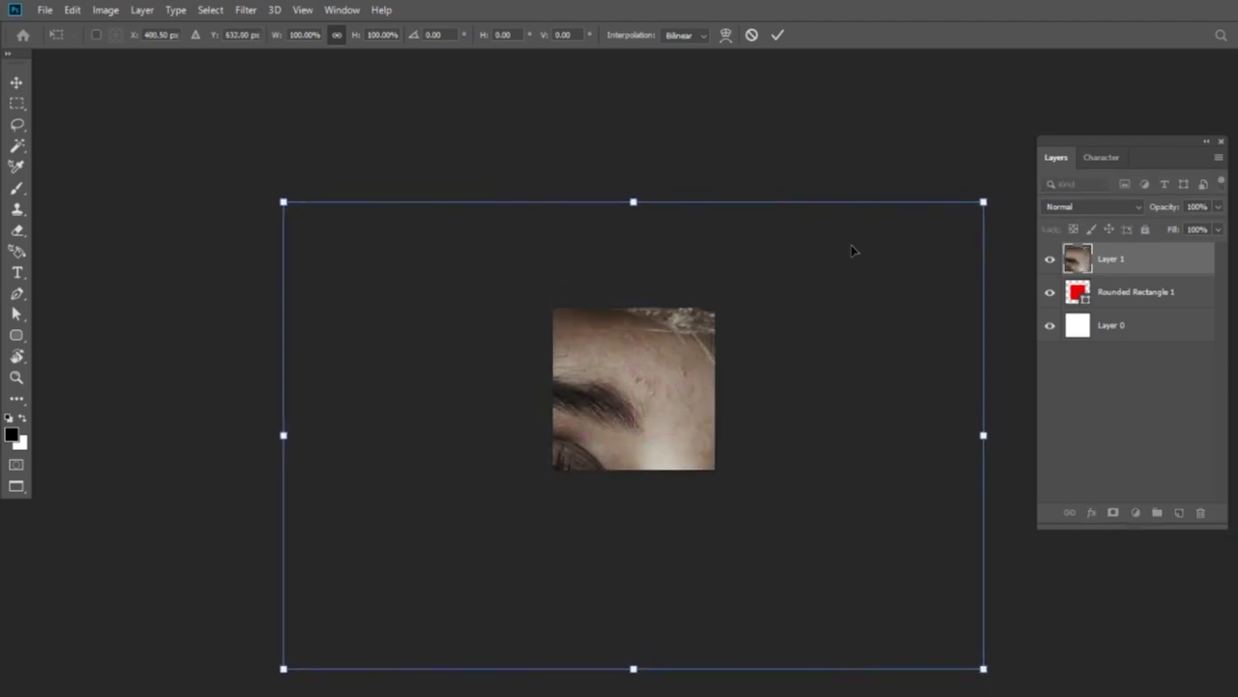
drag(984, 201, 741, 362)
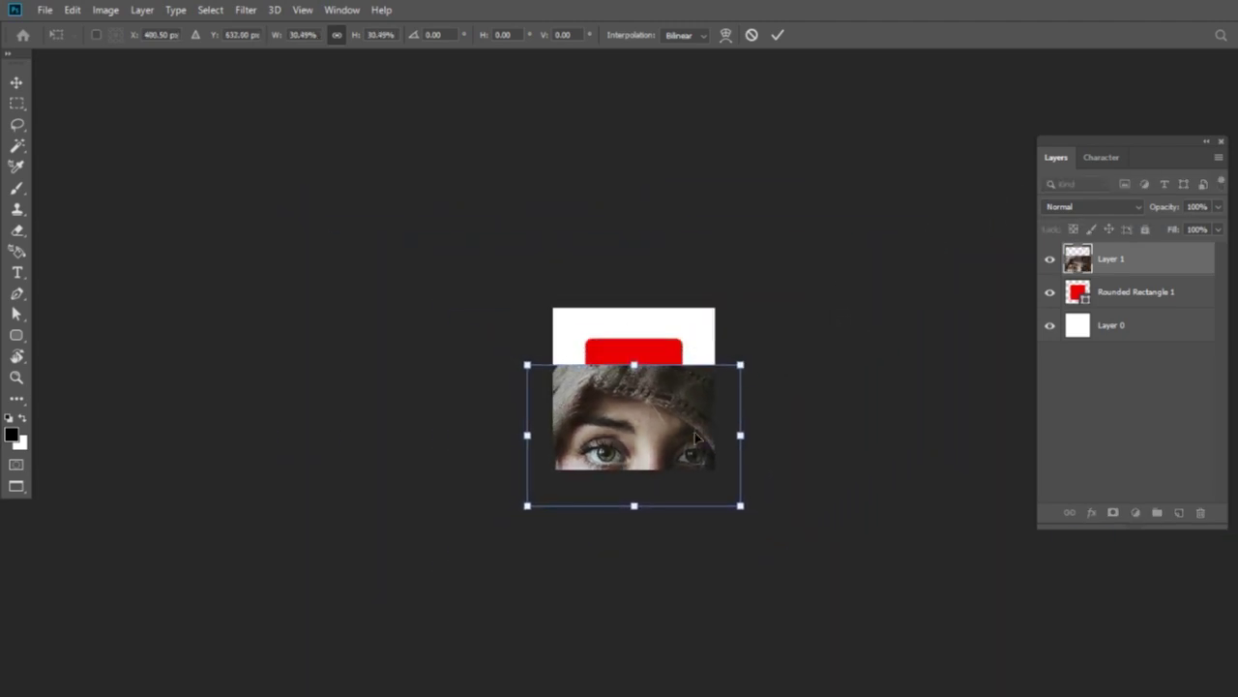
drag(695, 437, 694, 390)
key(Return)
key(ctrl+0)
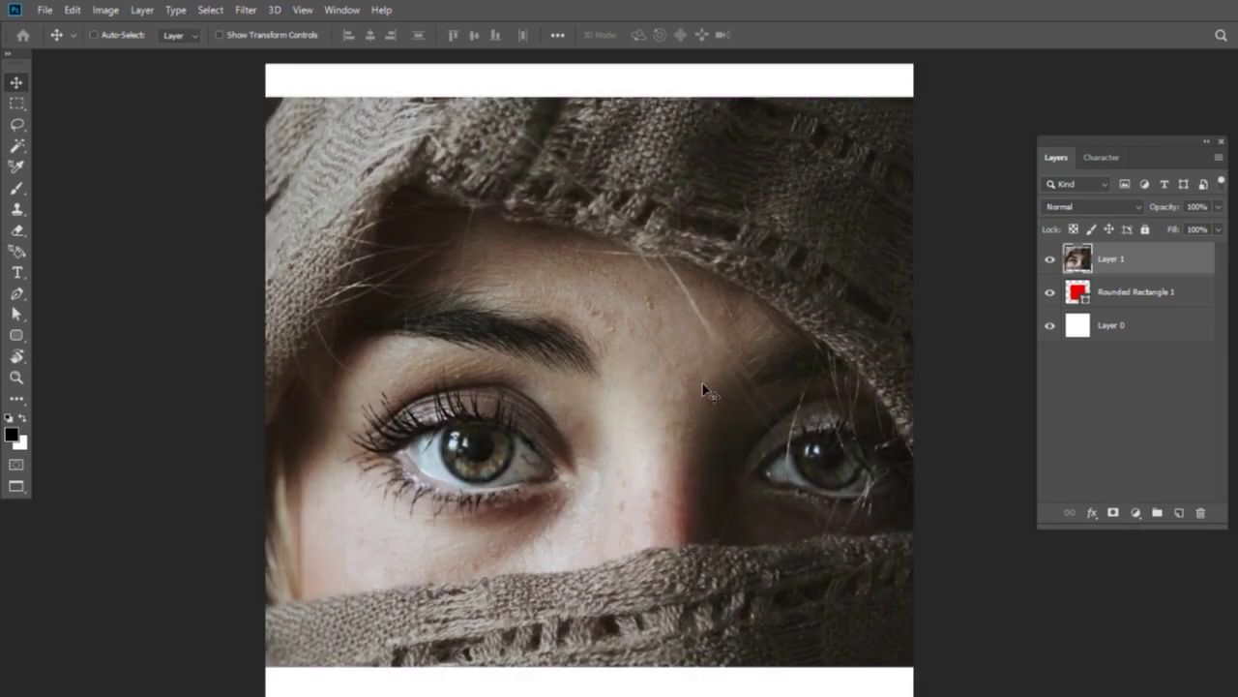
drag(719, 362, 707, 378)
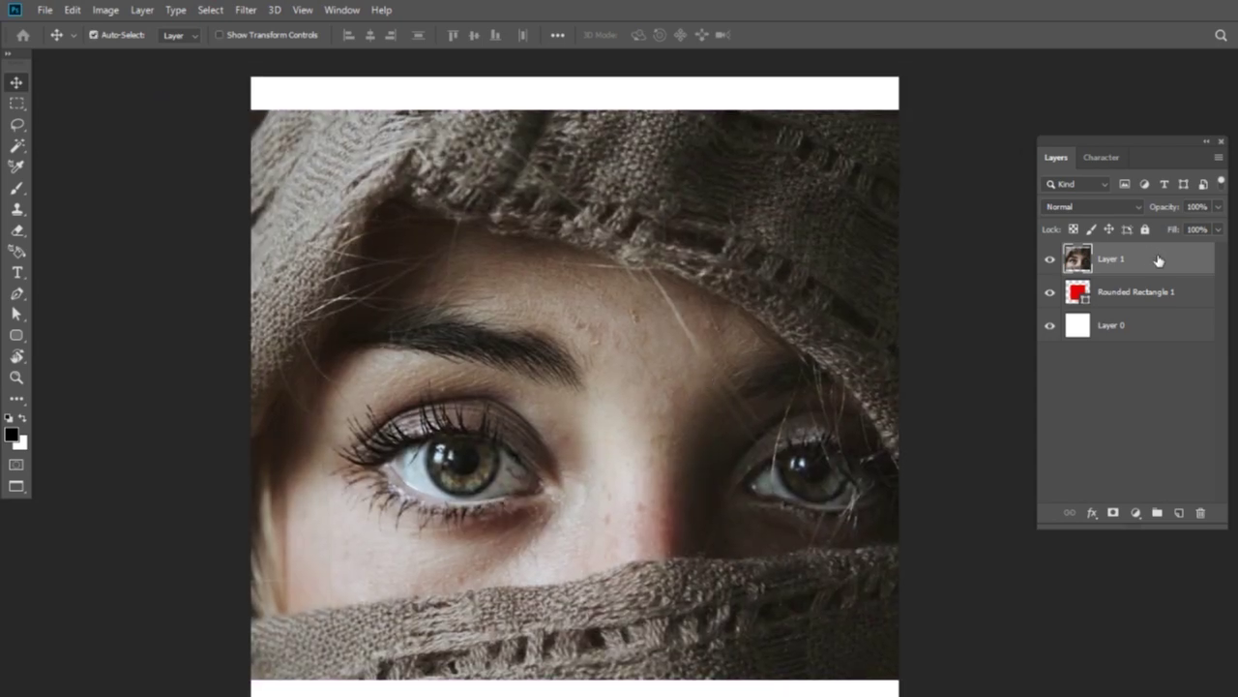
click(141, 12)
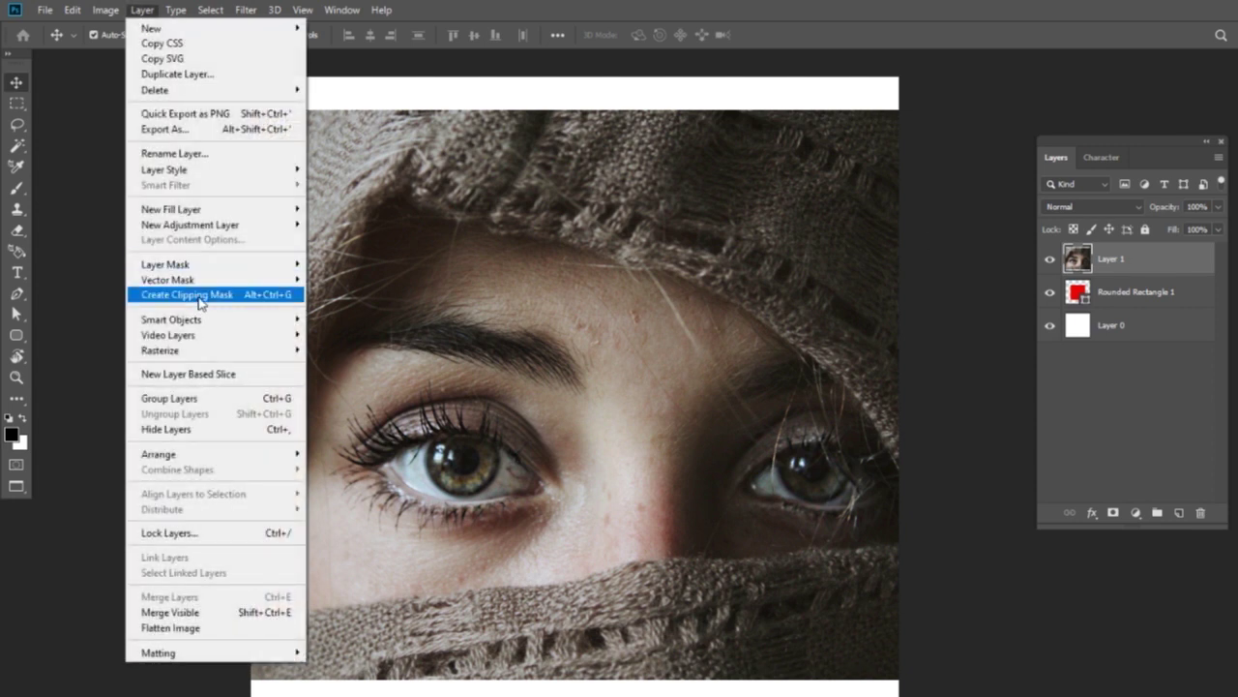
click(198, 303)
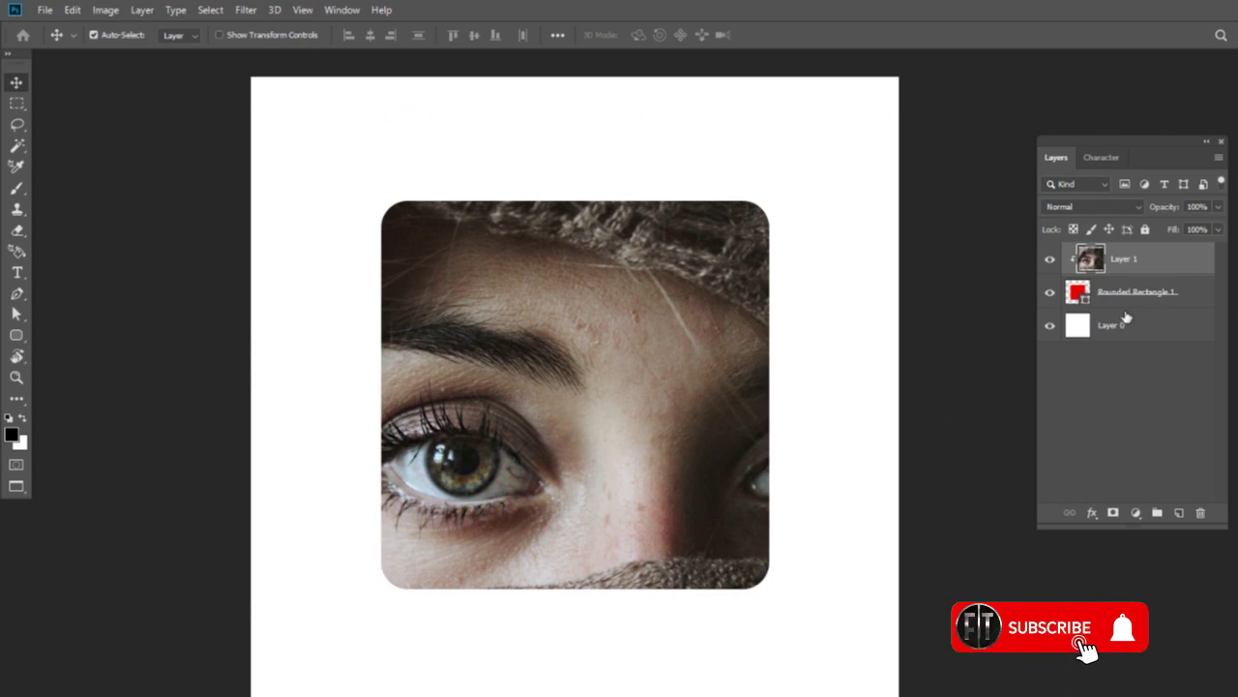
key(ctrl+alt+g)
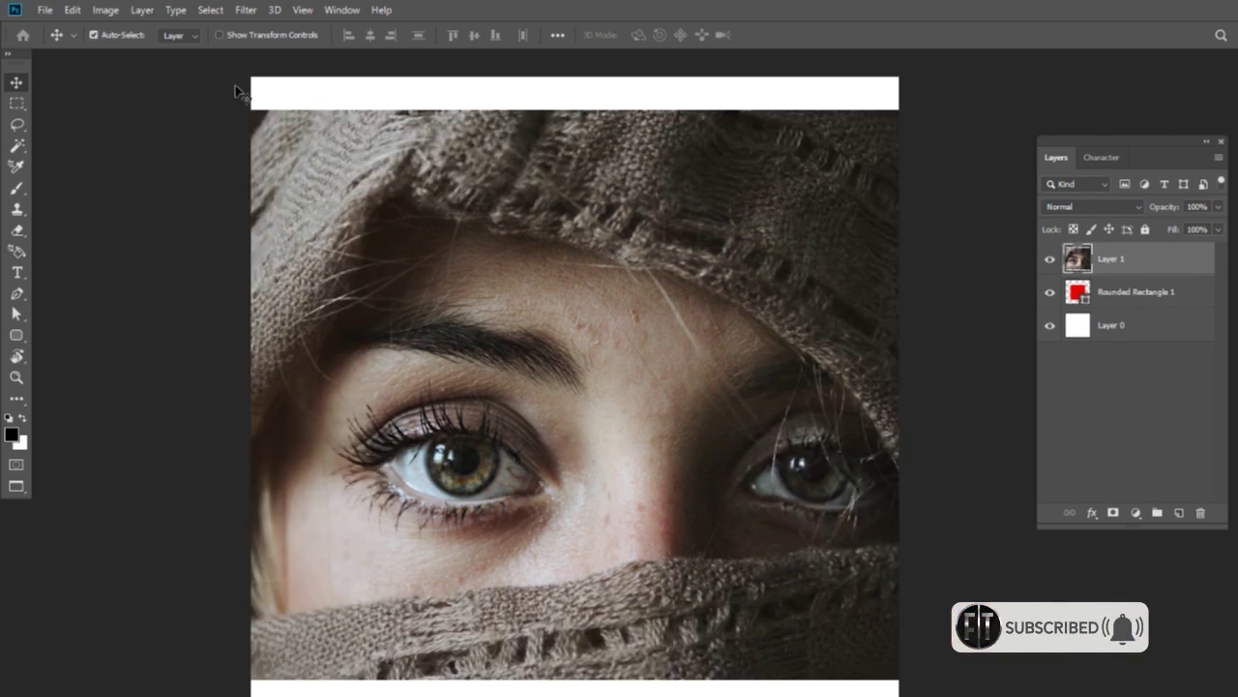
click(134, 9)
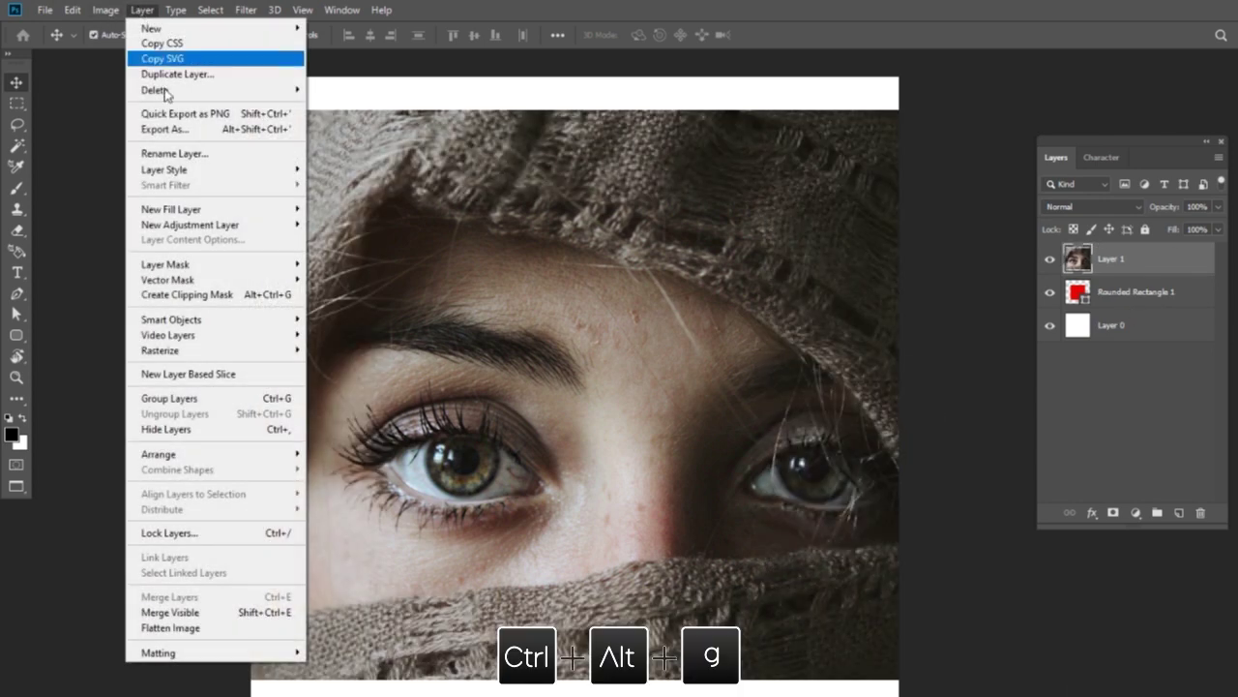
click(274, 295)
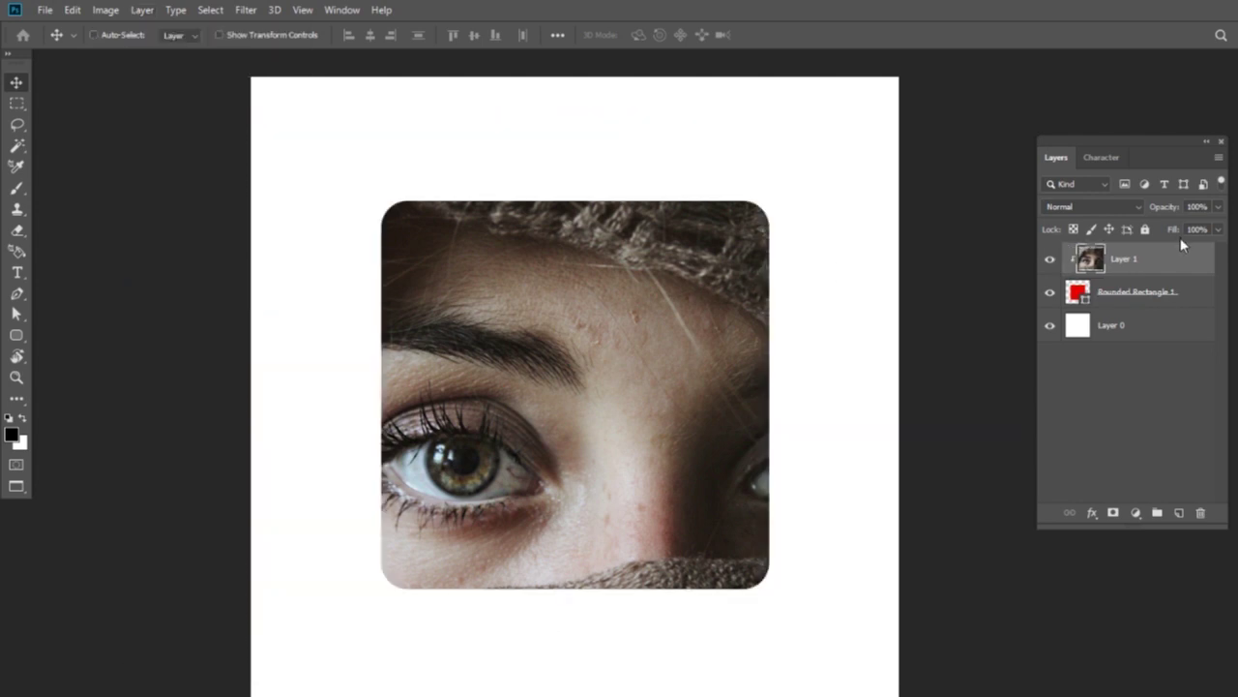
key(ctrl+alt+g)
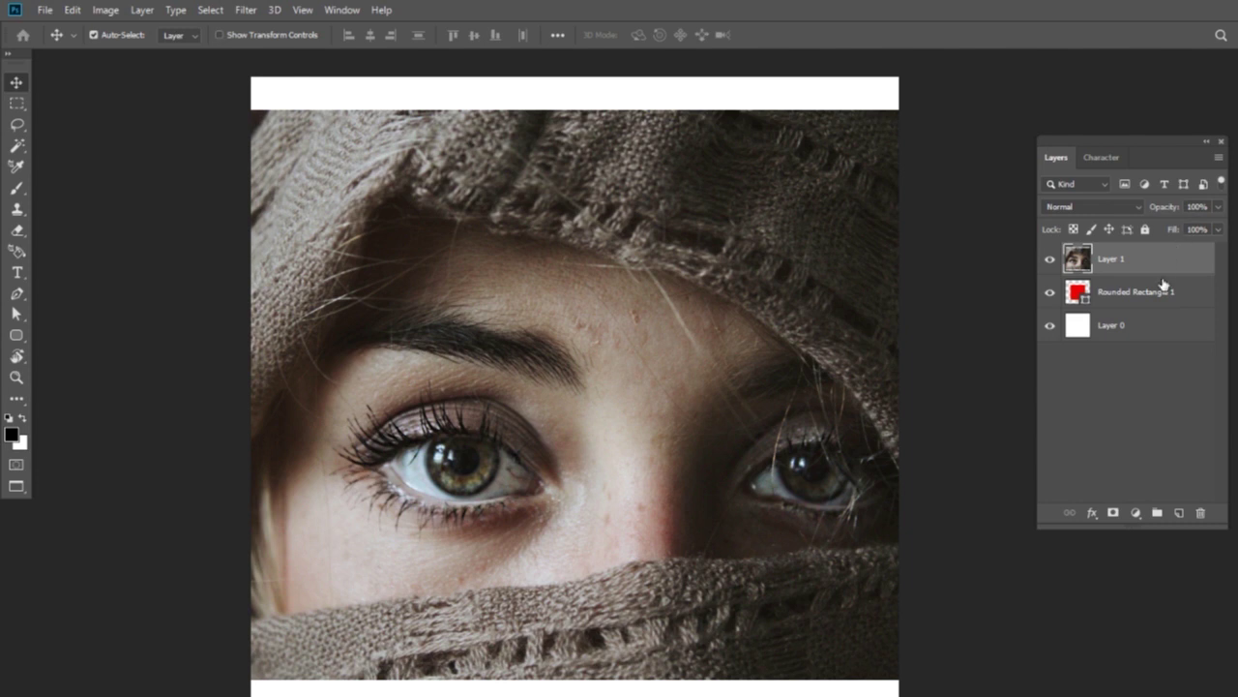
key(alt)
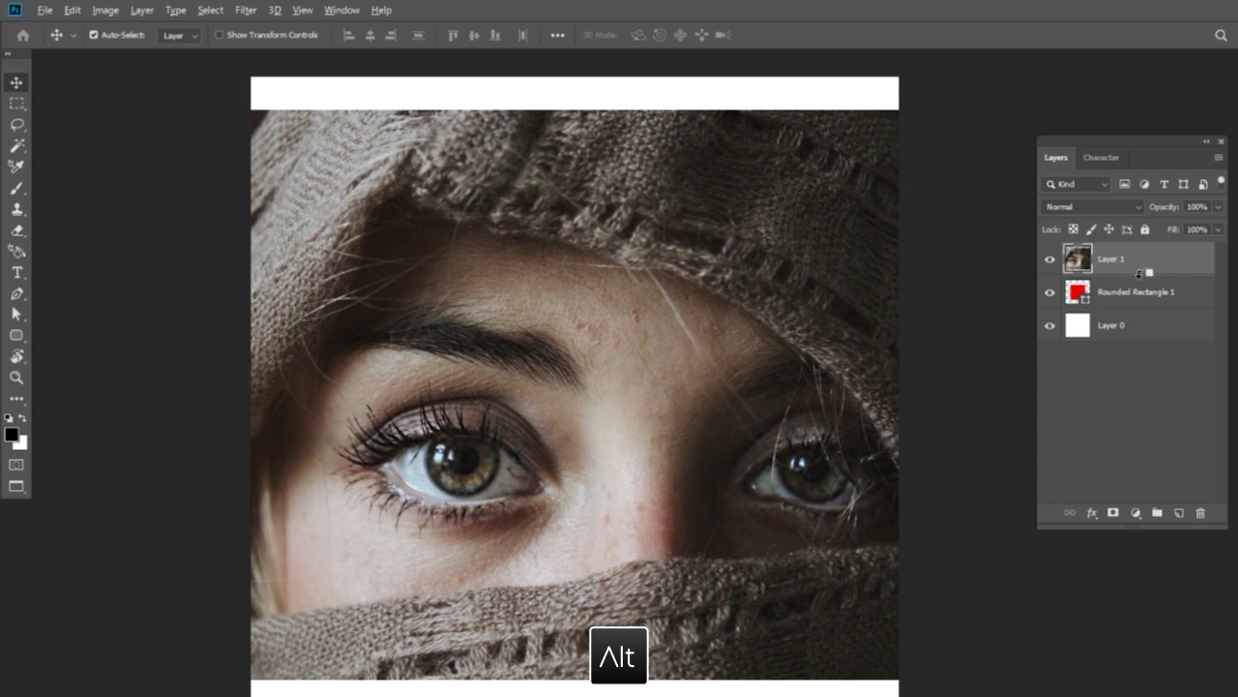
- Clip the eyes photo into the rounded square and move the square up and left
alt+click(1139, 273)
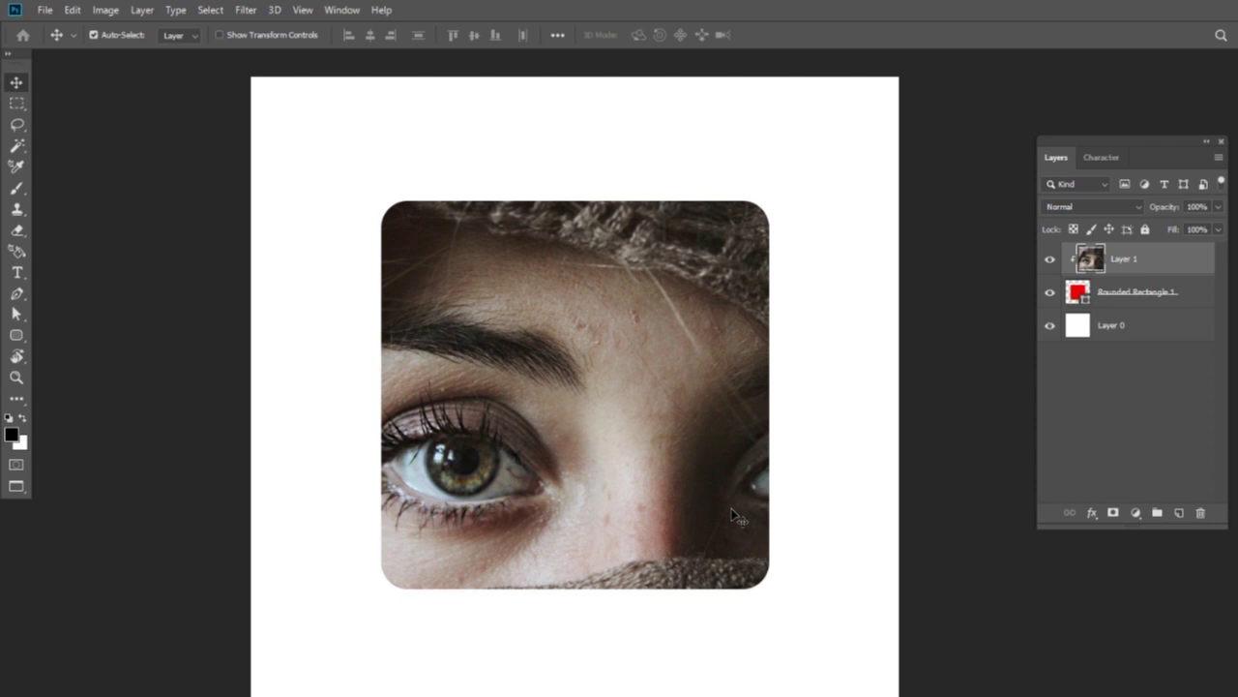
click(1190, 289)
key(ctrl+t)
mouse_move(608, 306)
mouse_down()
mouse_move(594, 311)
mouse_move(624, 336)
mouse_up()
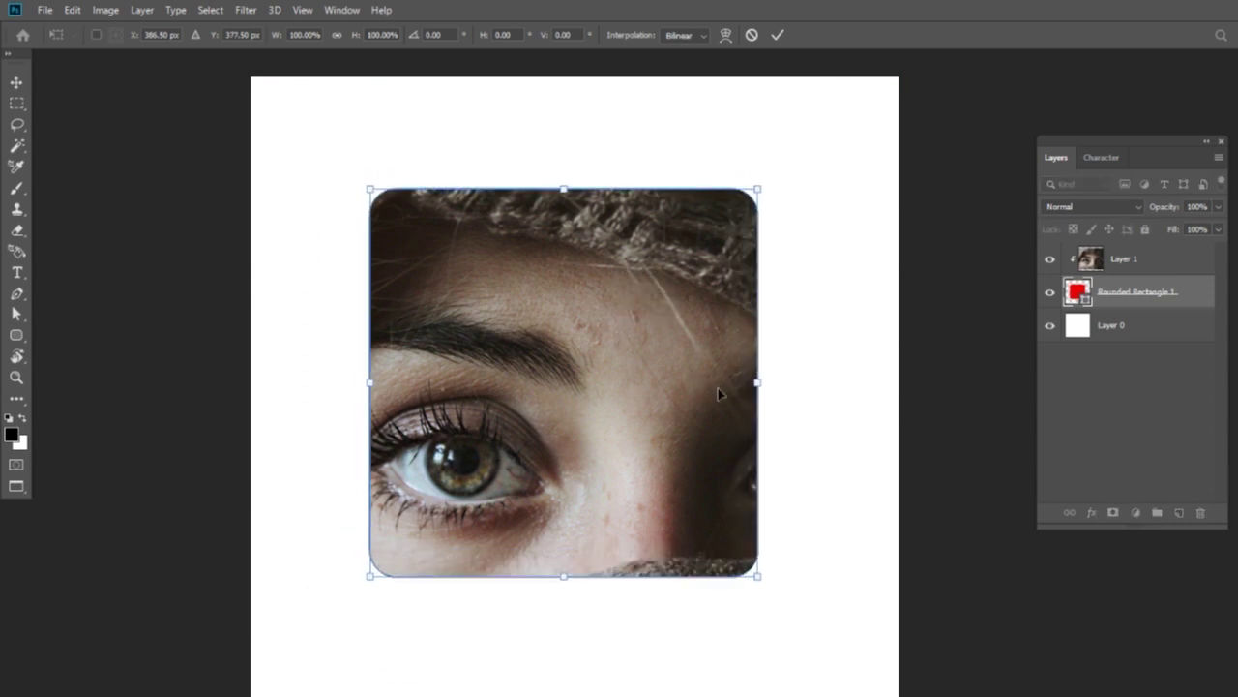
key(Return)
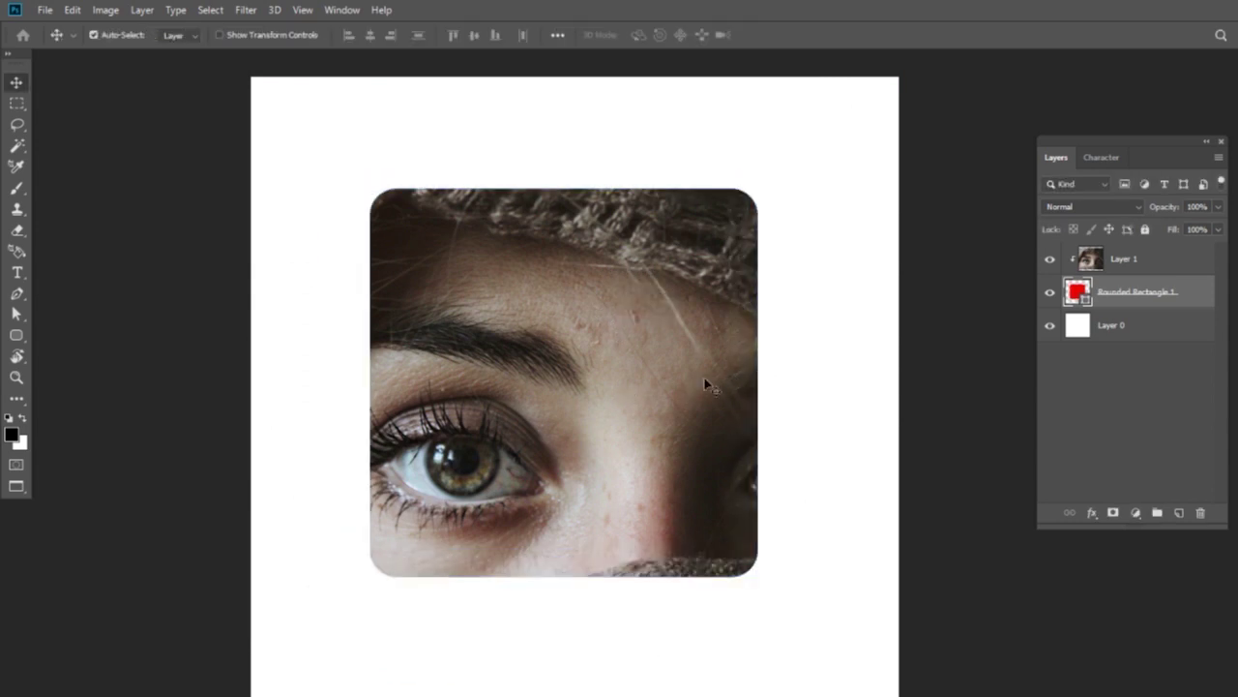
- Shift the photo inside the square, then delete the photo and rounded square layers
click(731, 380)
click(1075, 290)
click(1173, 257)
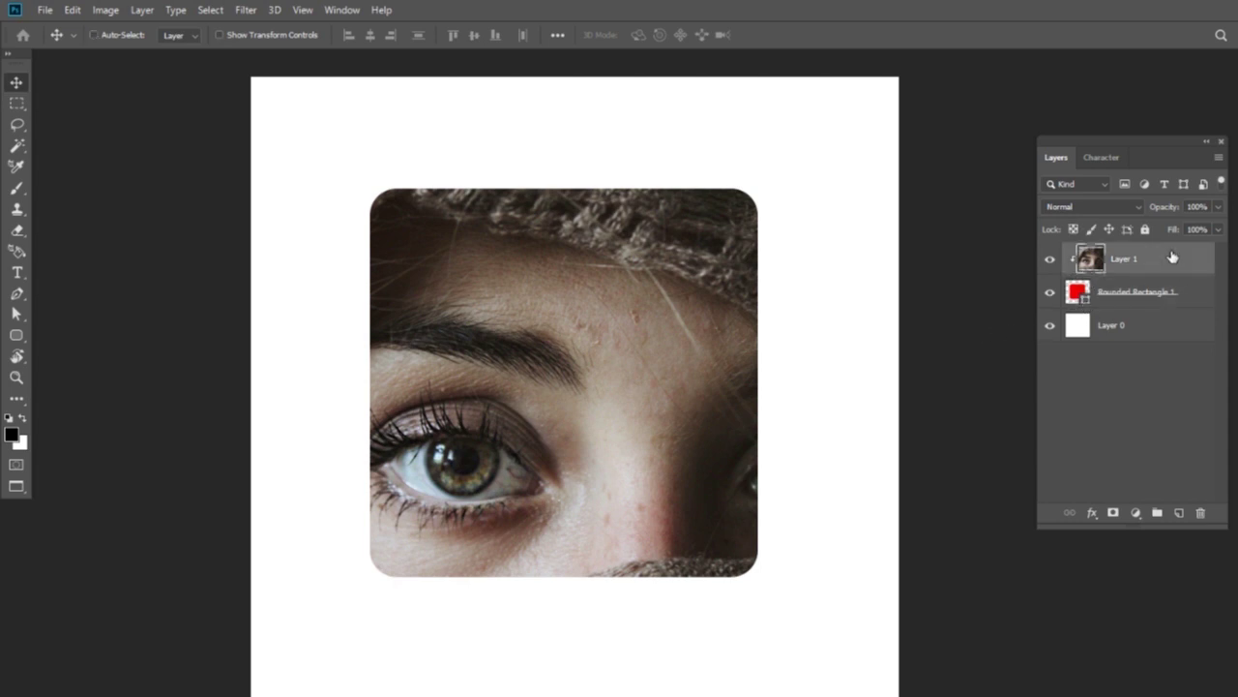
key(ctrl+t)
mouse_move(630, 326)
mouse_down()
mouse_move(779, 354)
mouse_move(634, 285)
mouse_move(661, 369)
mouse_move(661, 351)
mouse_up()
key(Return)
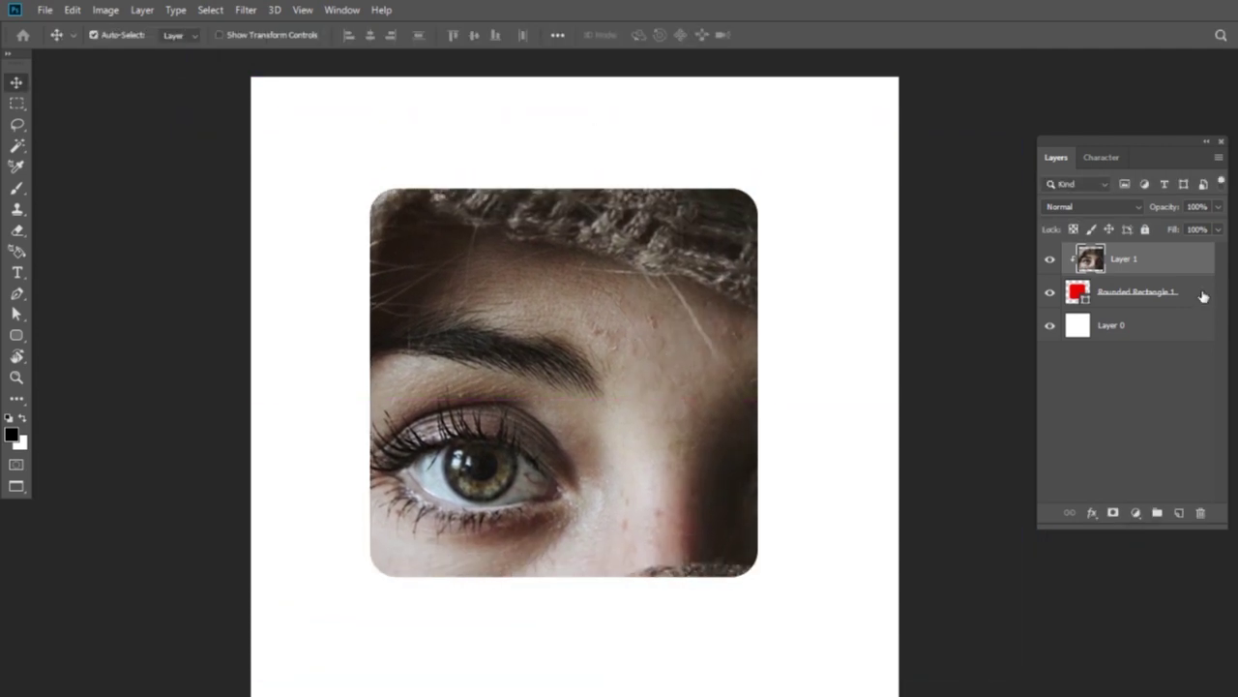
key(Delete)
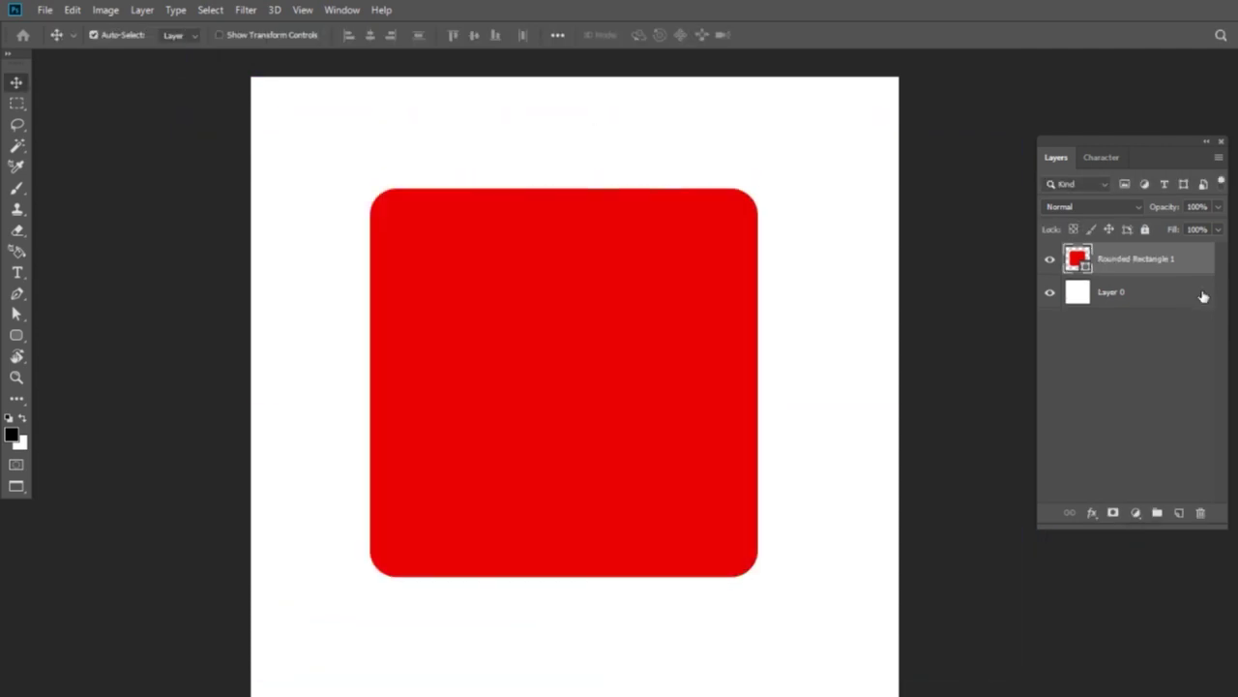
key(Delete)
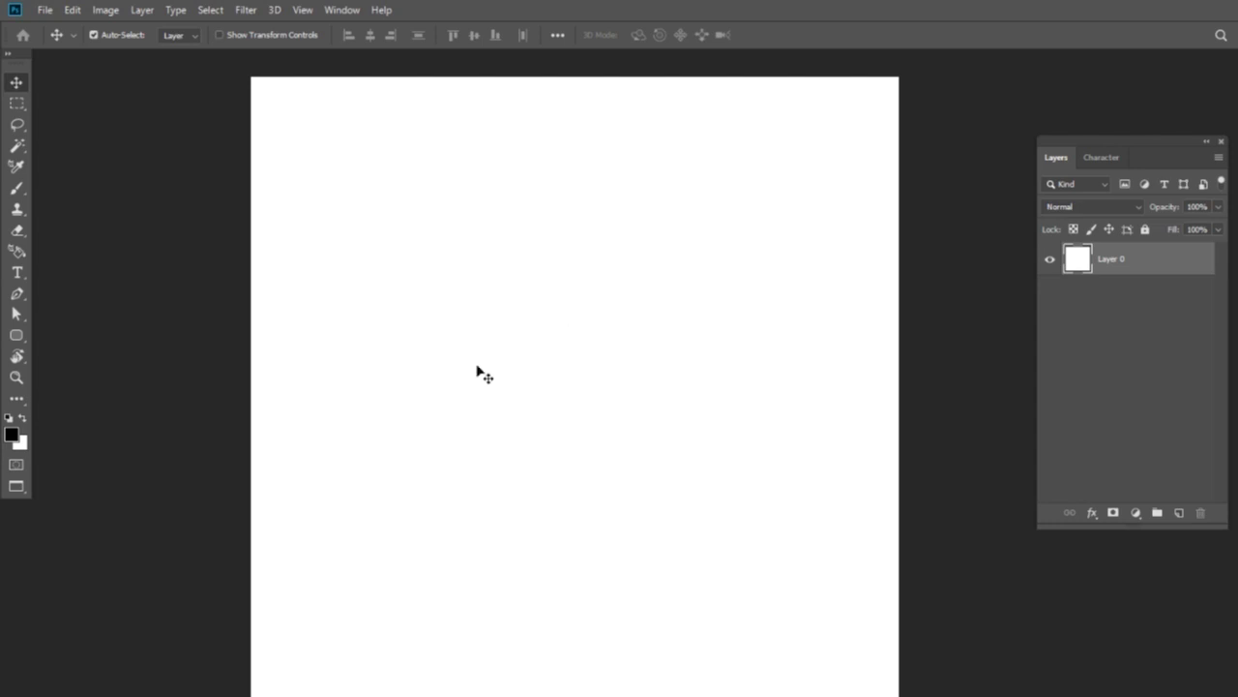
- Type FOREST on the canvas as a black 120 pt text layer
key(t)
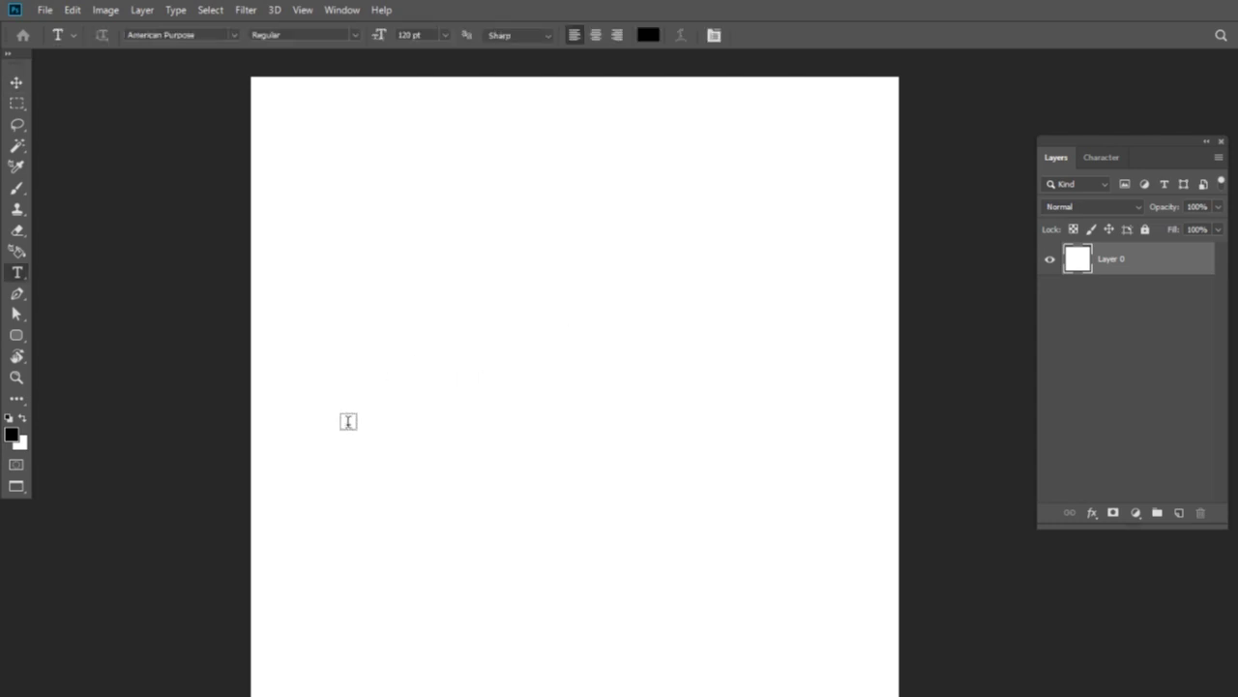
click(348, 422)
text(FOREST)
click(900, 432)
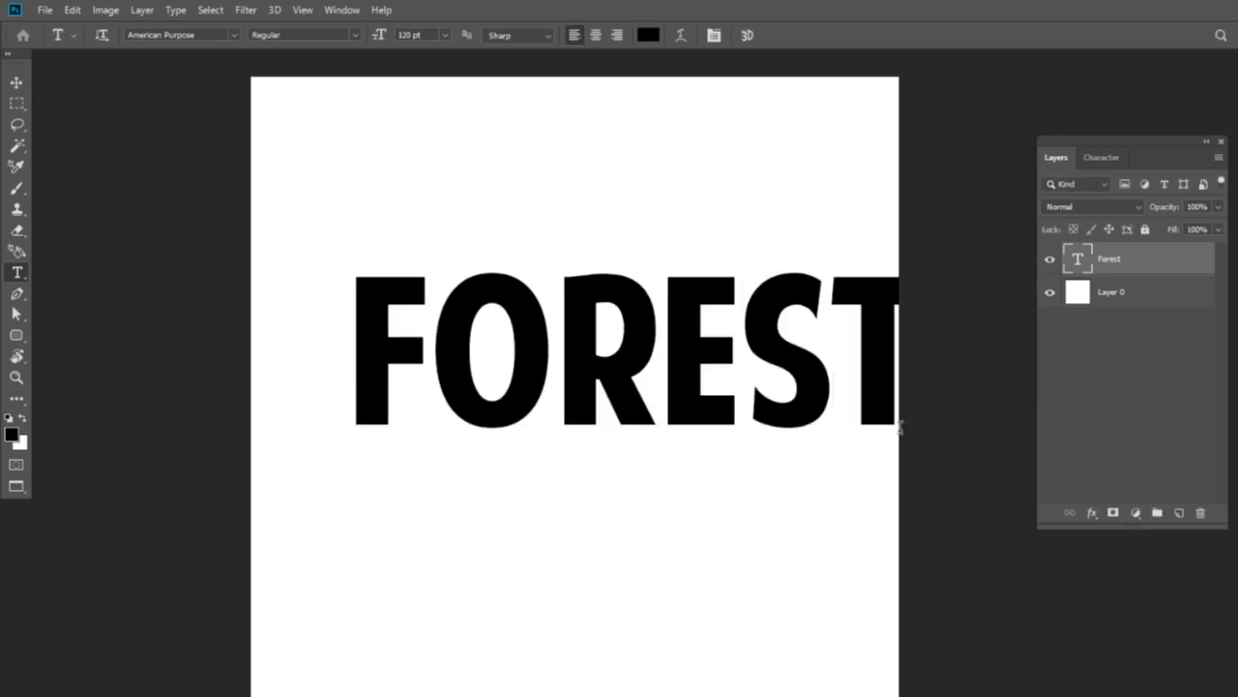
drag(867, 404, 878, 370)
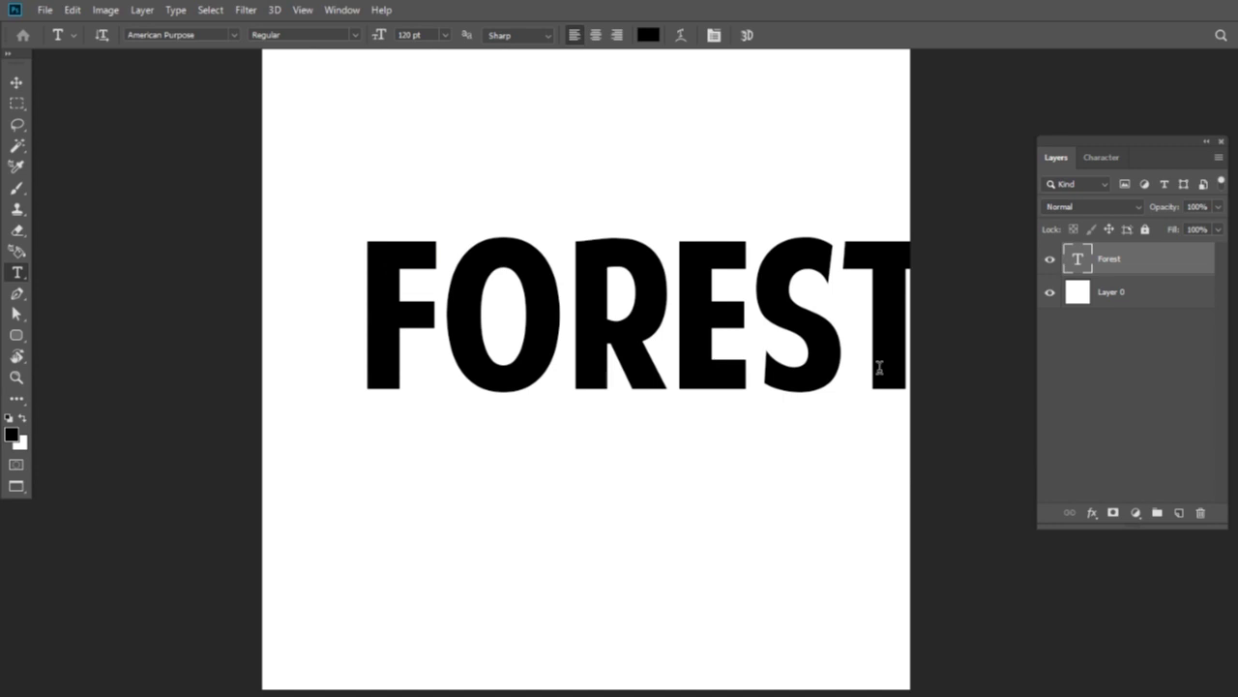
key(ctrl+minus)
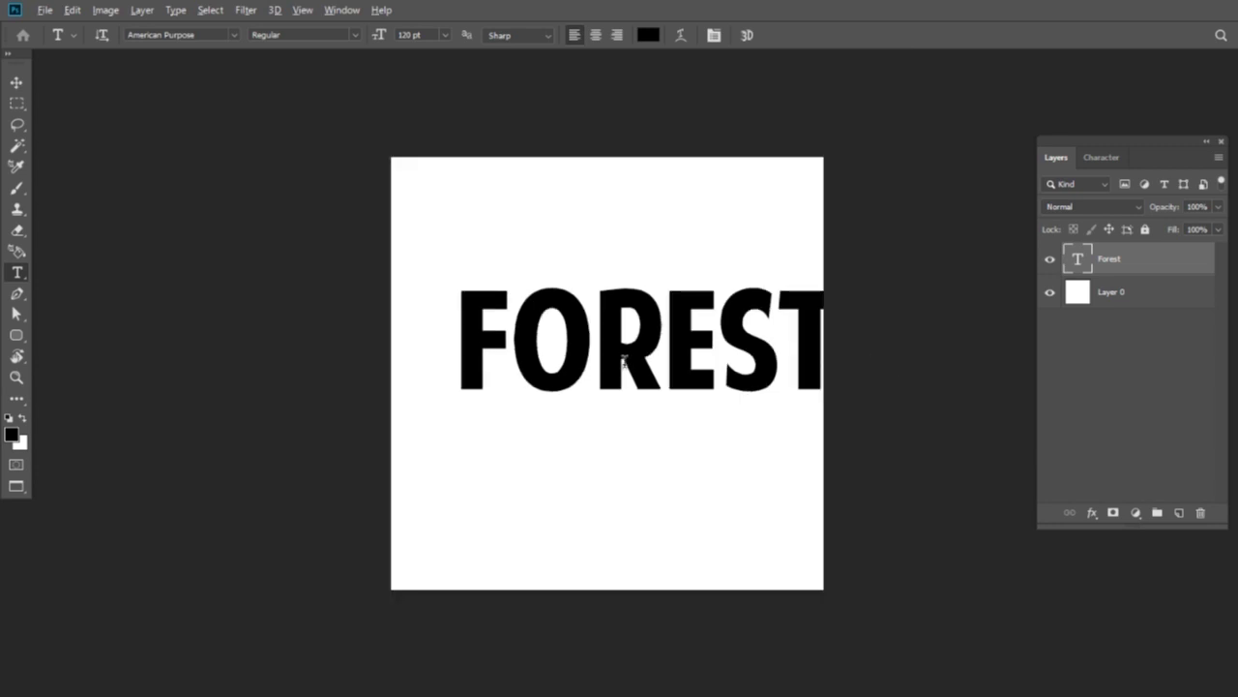
key(ctrl+plus)
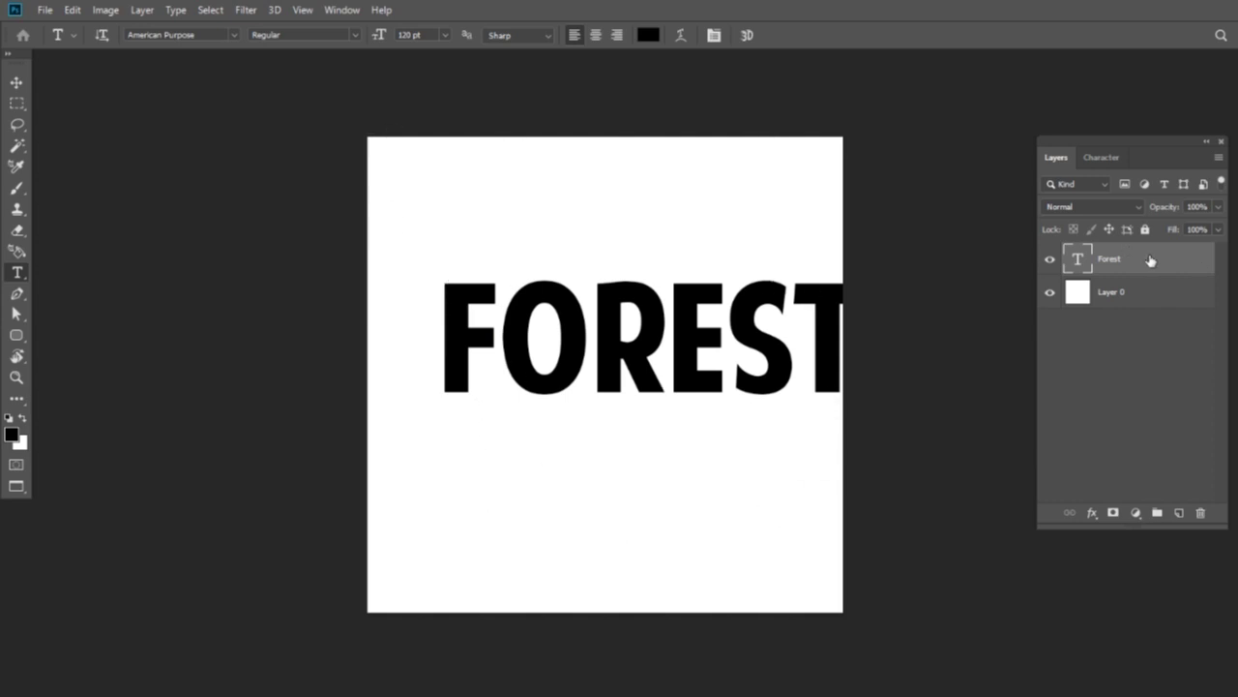
- Centre the FOREST text horizontally and vertically on the canvas
key(ctrl+a)
click(16, 82)
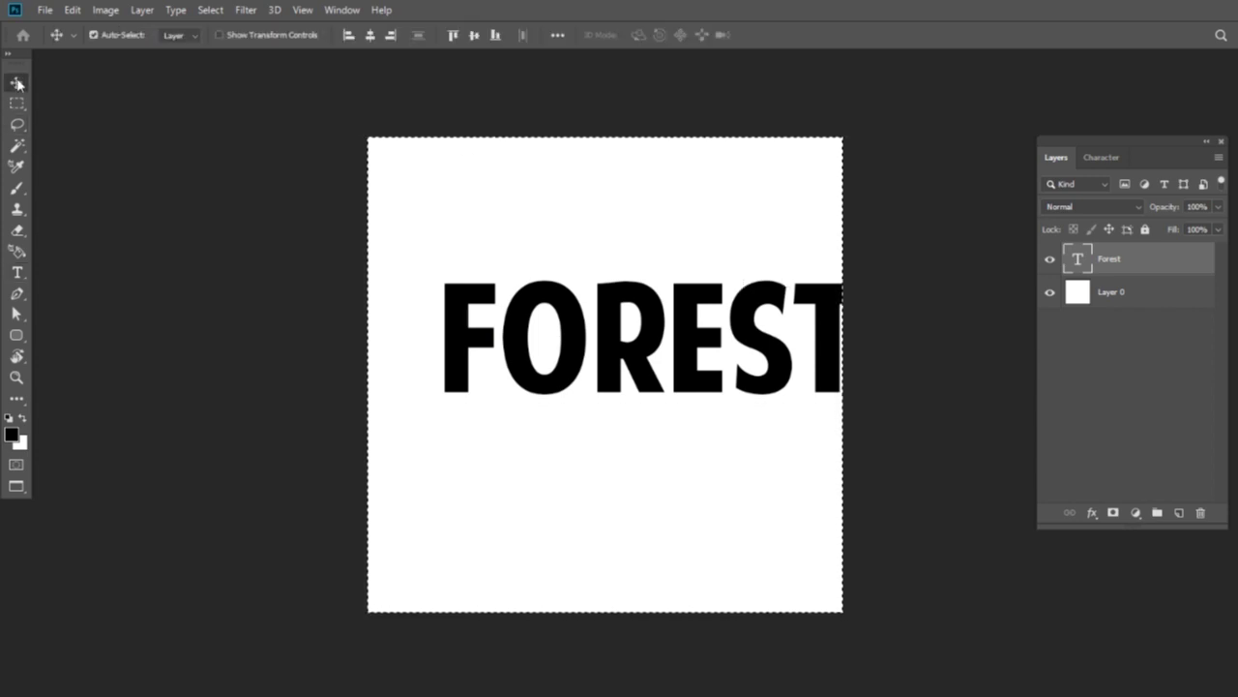
click(370, 36)
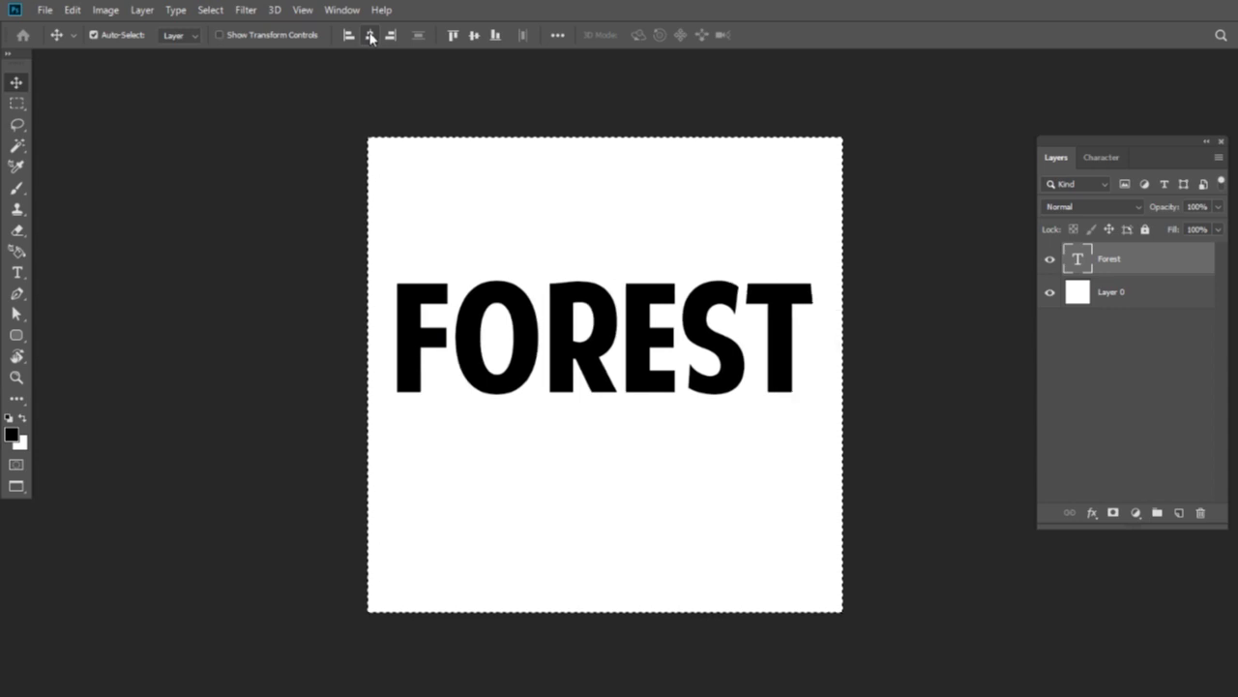
click(474, 35)
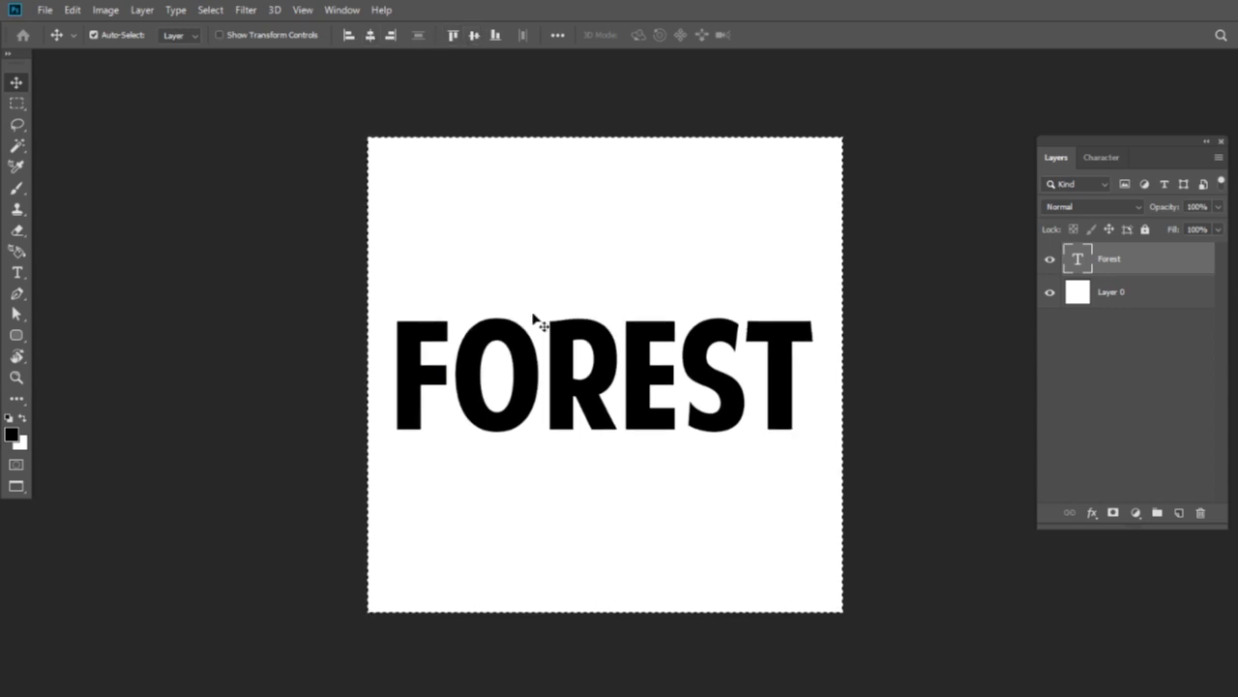
key(ctrl+d)
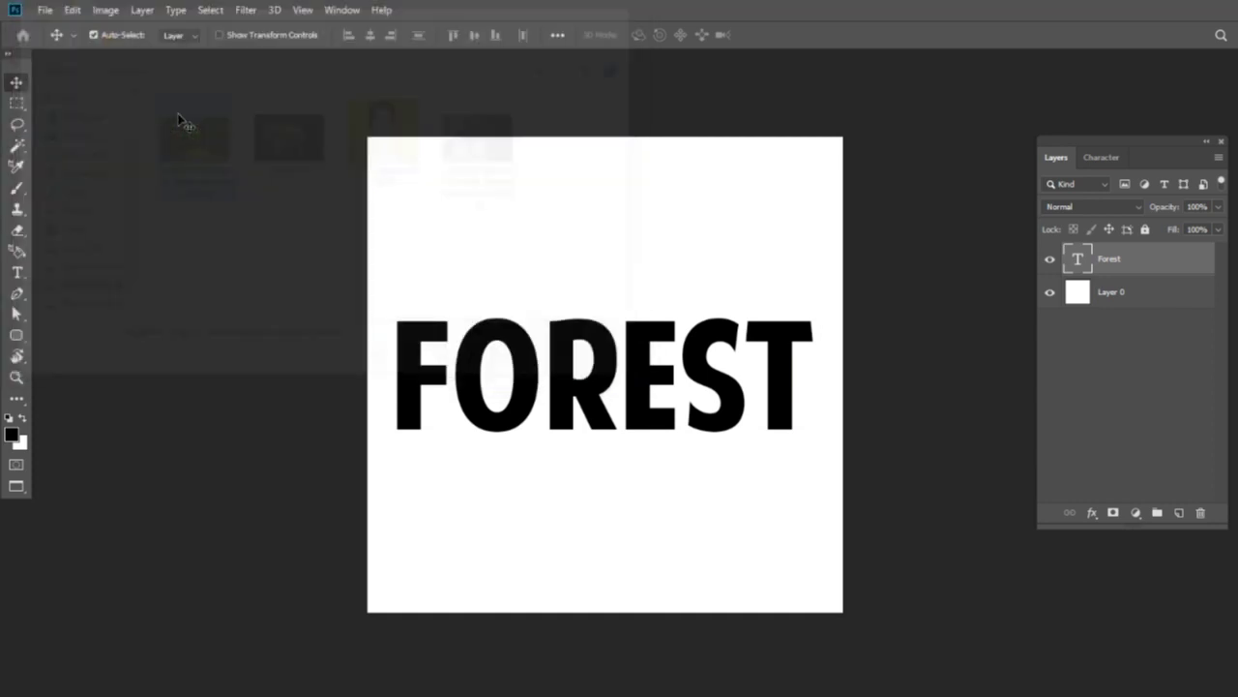
- Paste the forest photo into the FOREST document and scale it to about 47%
key(ctrl+a)
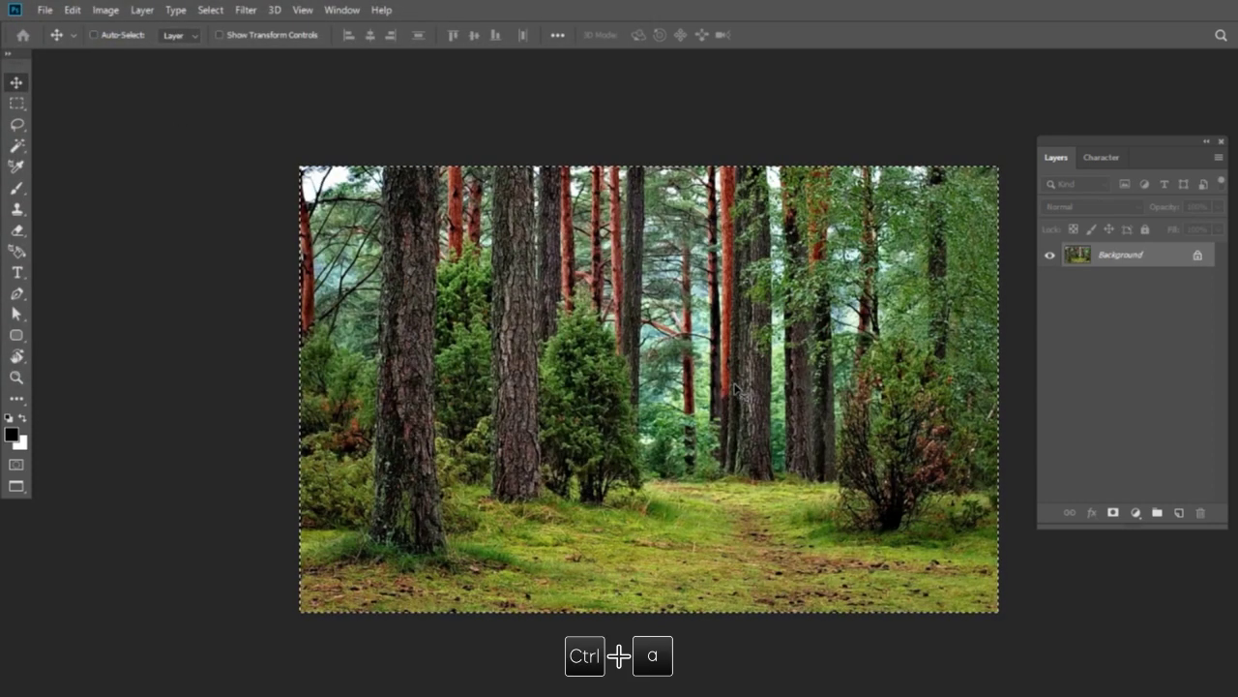
key(ctrl+c)
key(ctrl+v)
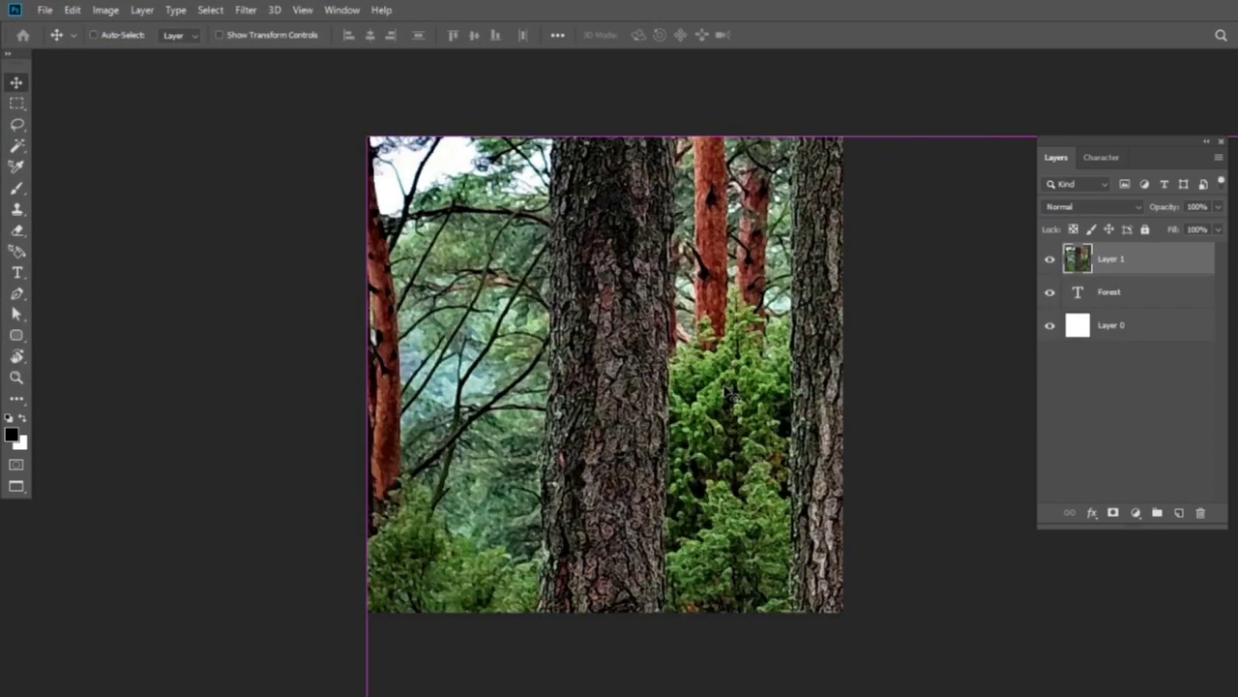
key(ctrl+t)
key(ctrl+minus)
key(ctrl+minus)
drag(788, 443, 545, 327)
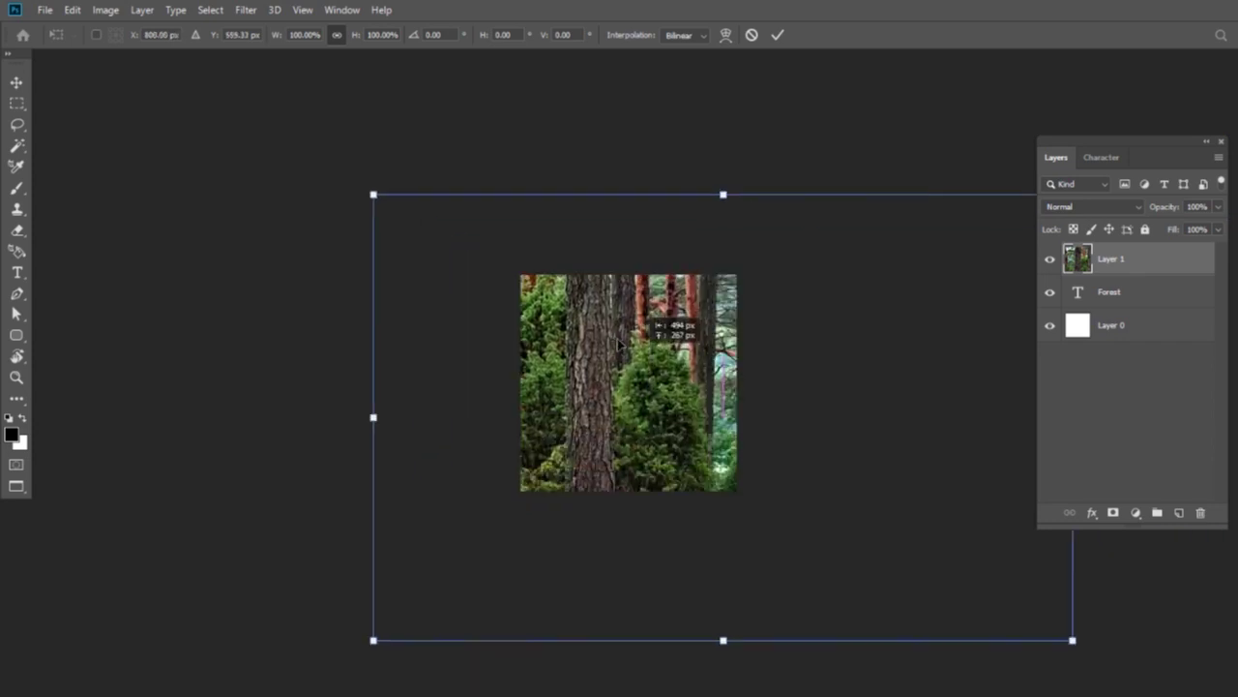
drag(977, 157, 802, 281)
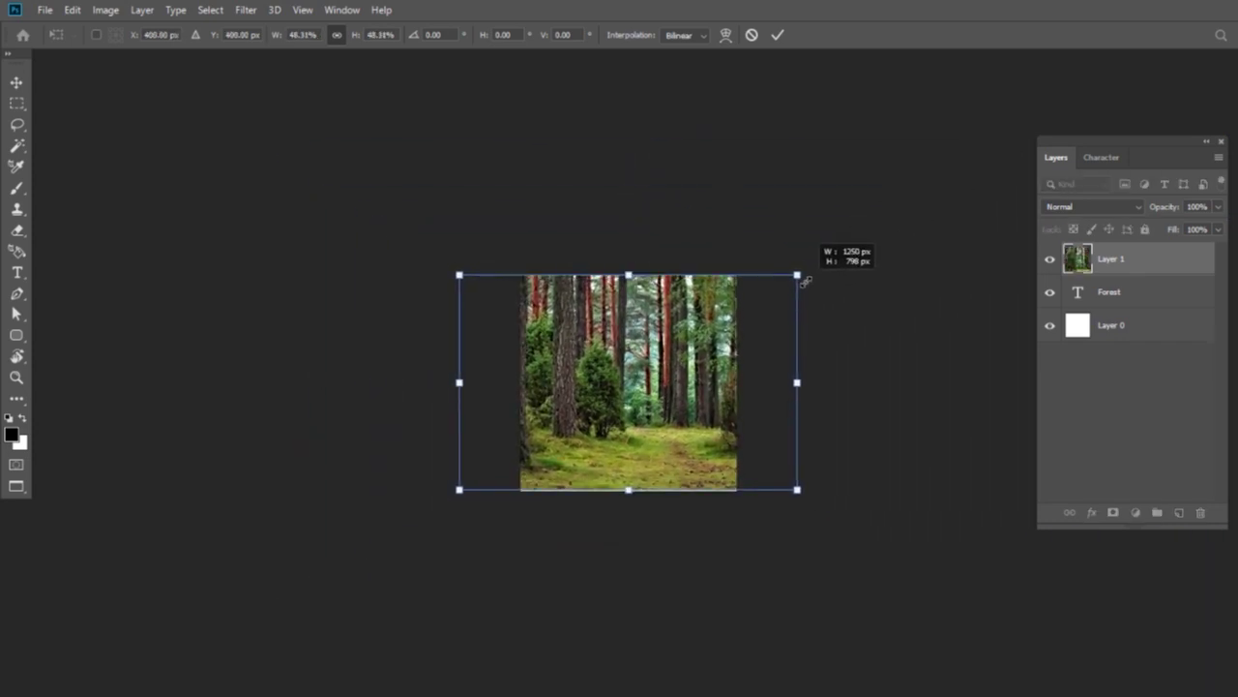
key(Return)
key(ctrl+0)
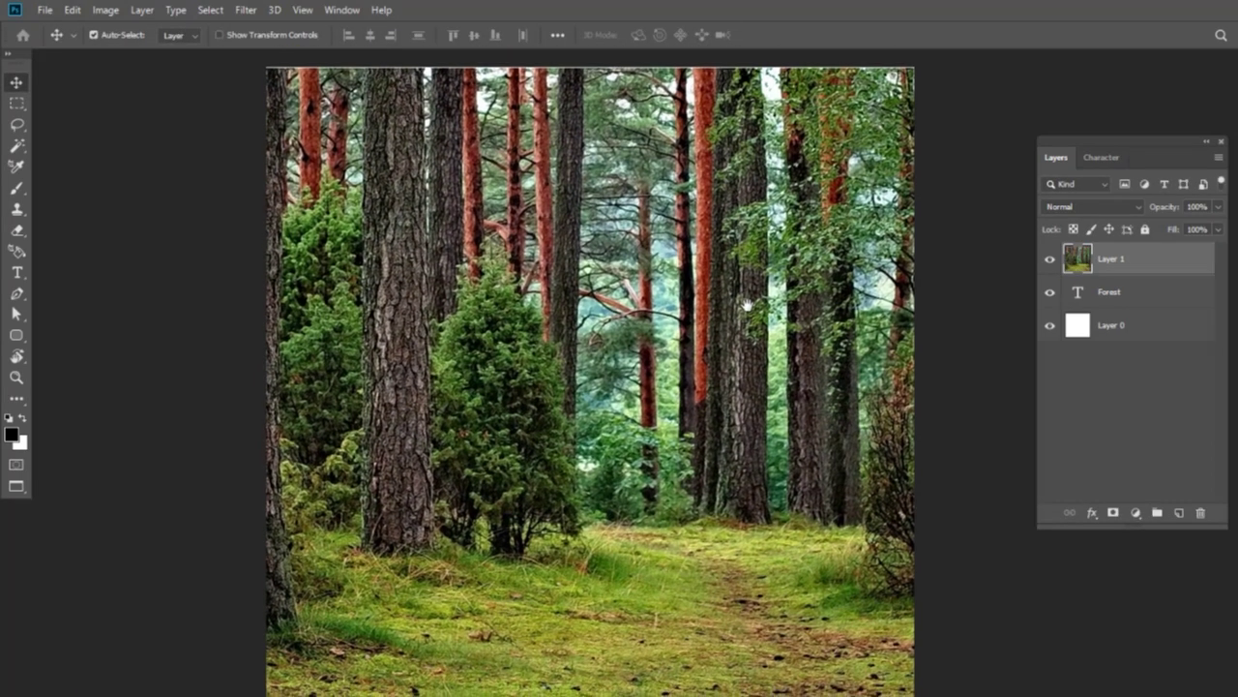
- Briefly hide the forest photo to check the text beneath, then reselect the photo layer
click(1156, 294)
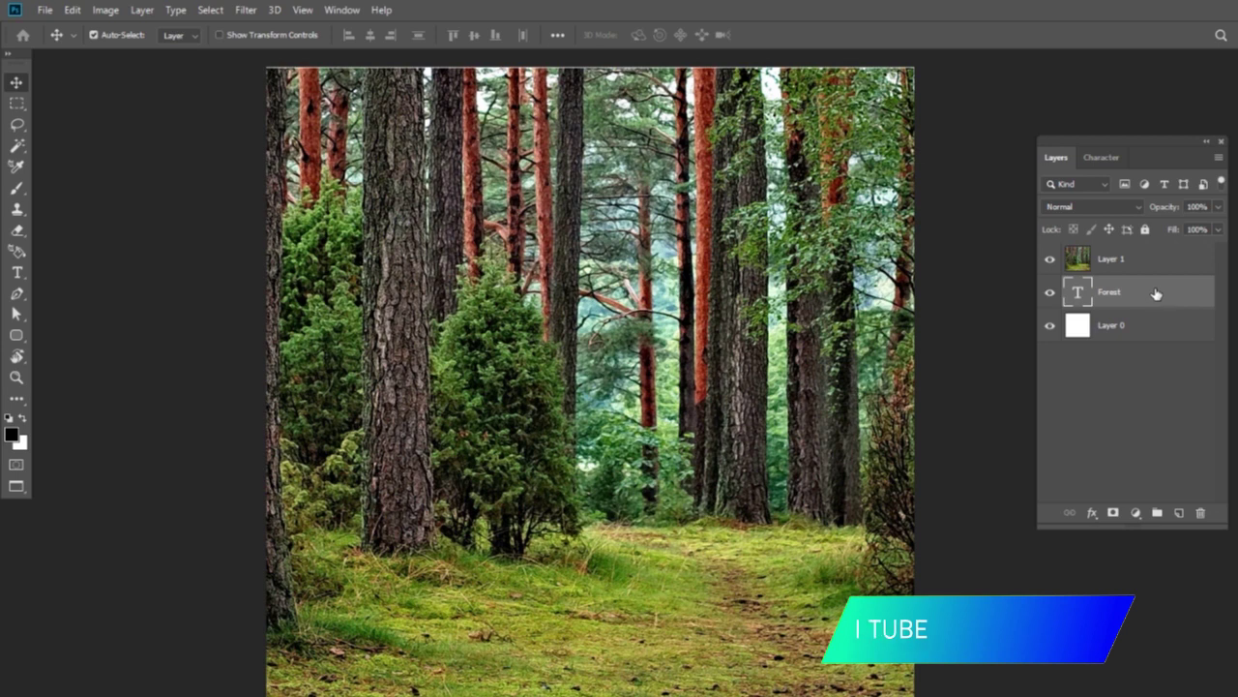
click(1050, 260)
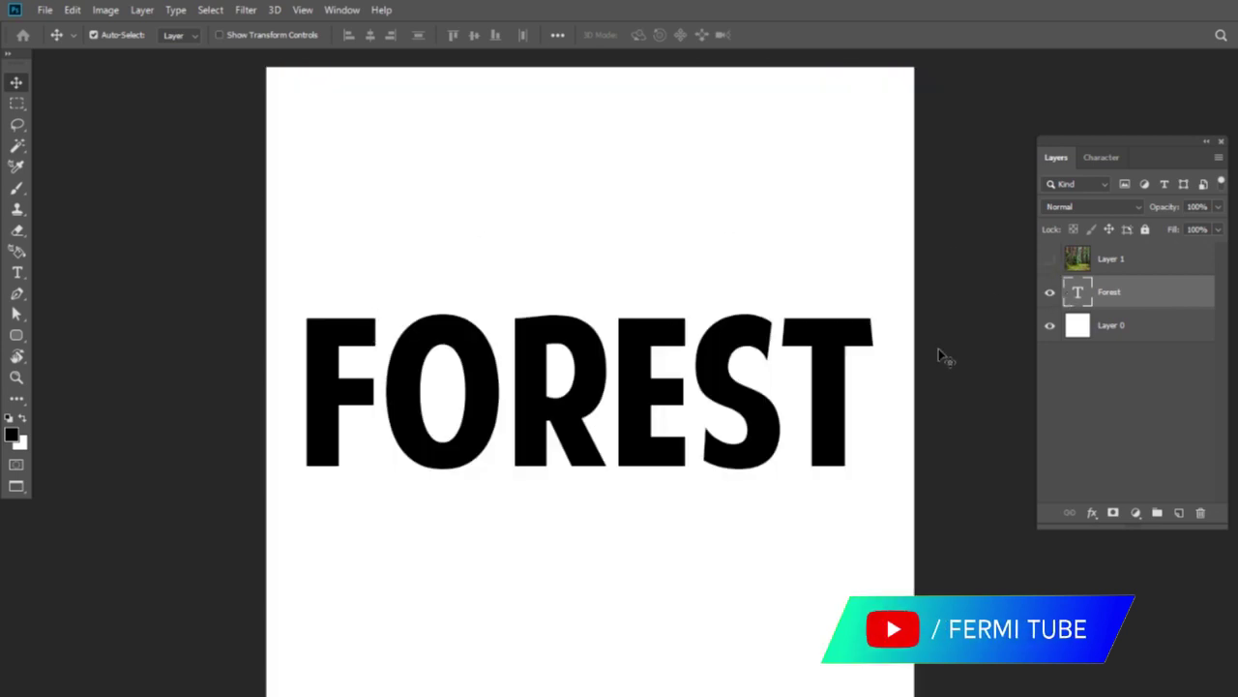
click(1051, 260)
click(1188, 258)
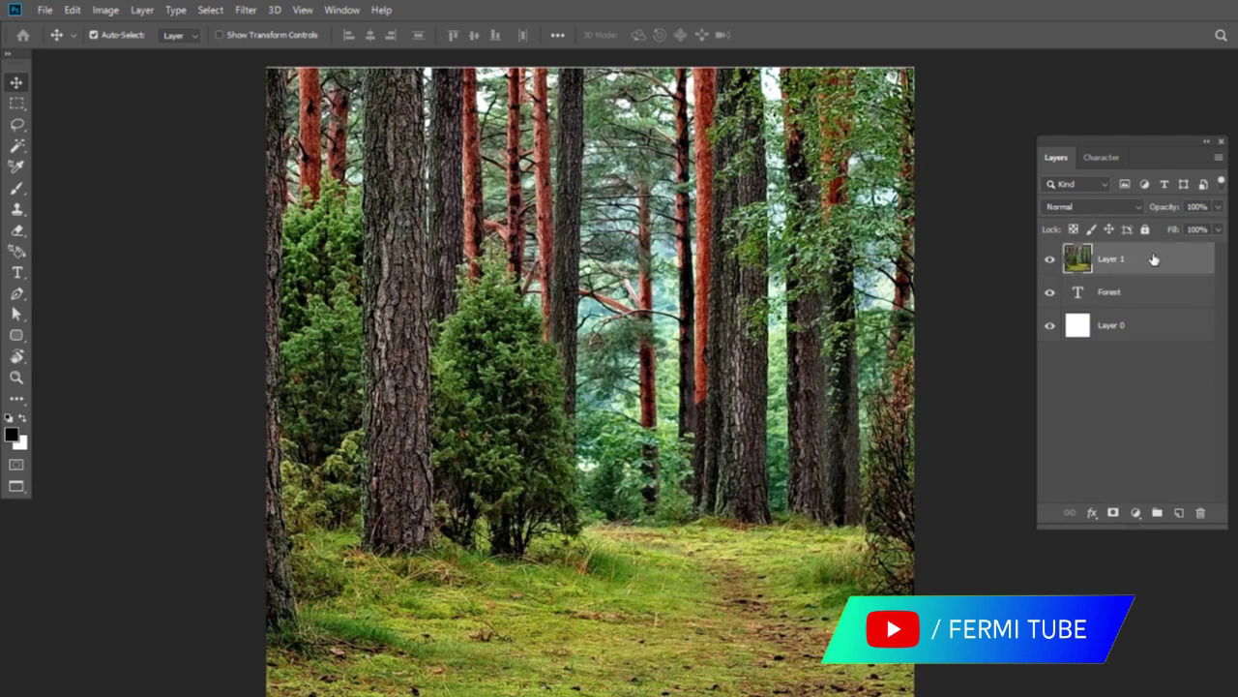
key(alt)
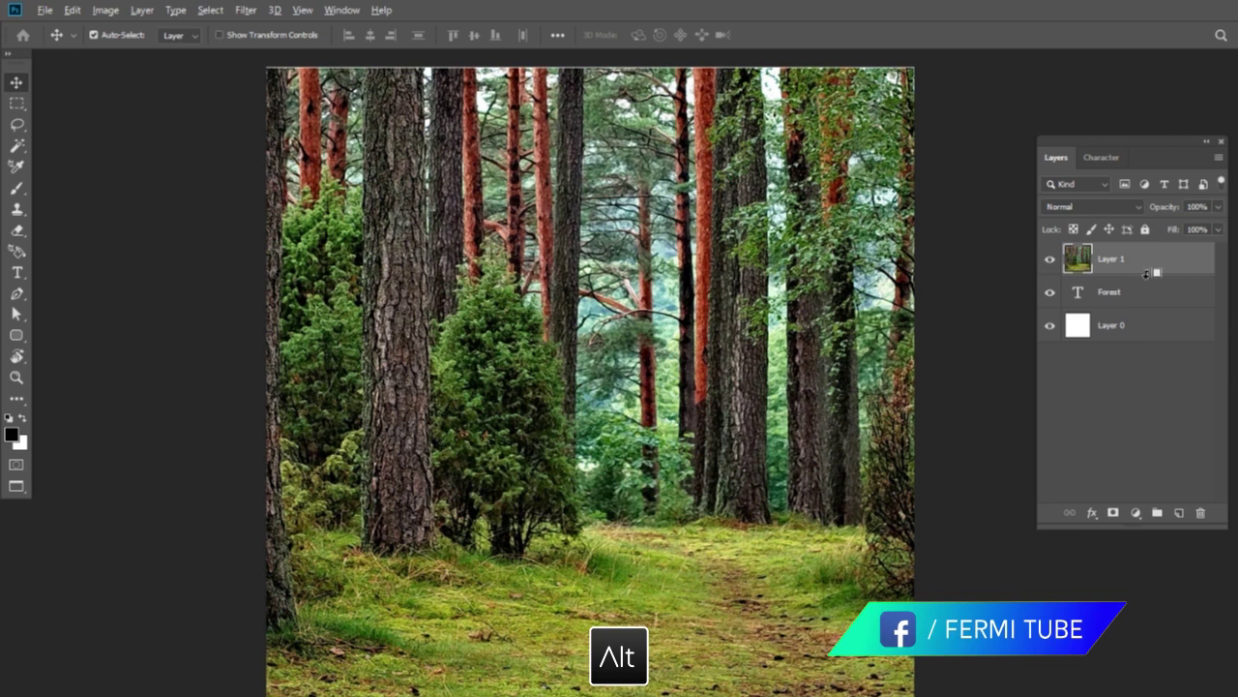
- Clip the forest photo to the FOREST text and reposition it inside the letters
alt+click(1146, 274)
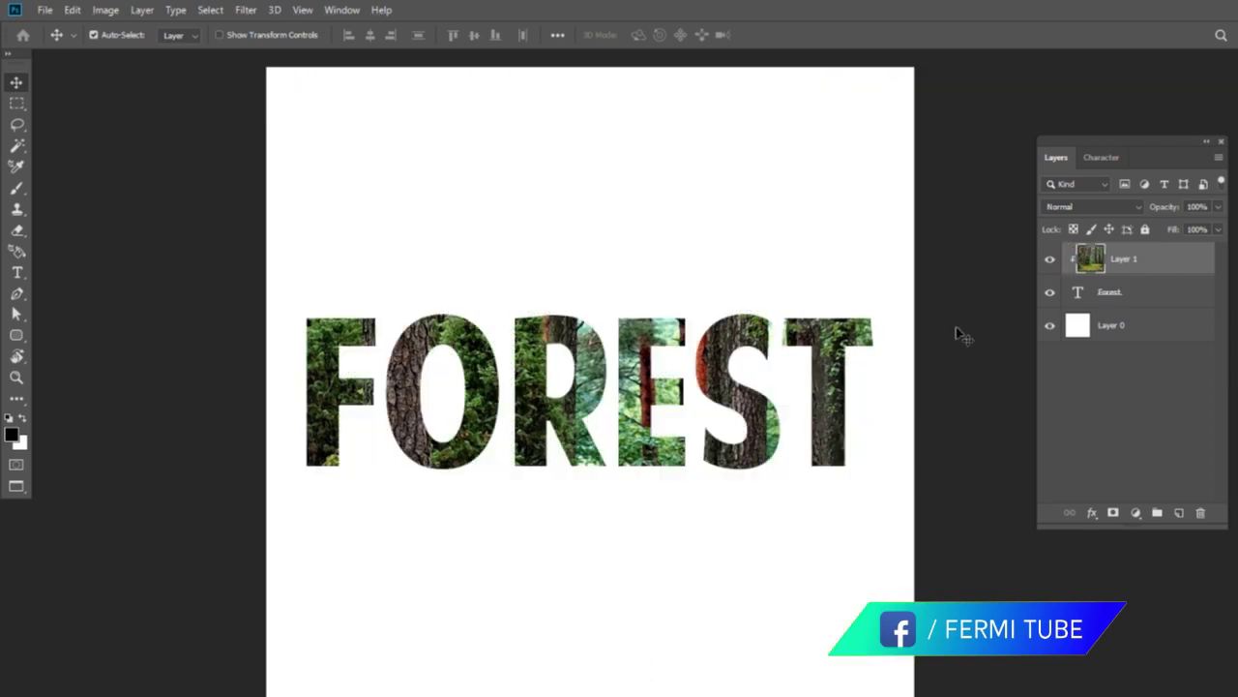
click(1153, 298)
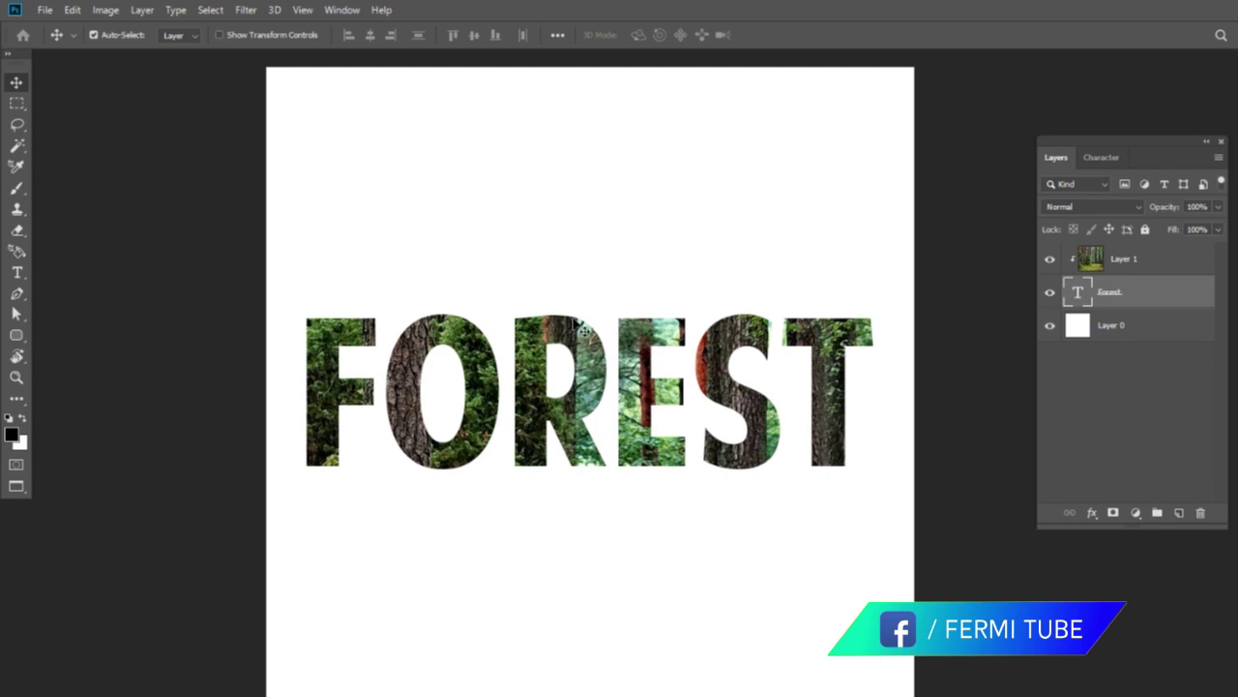
drag(530, 354, 556, 324)
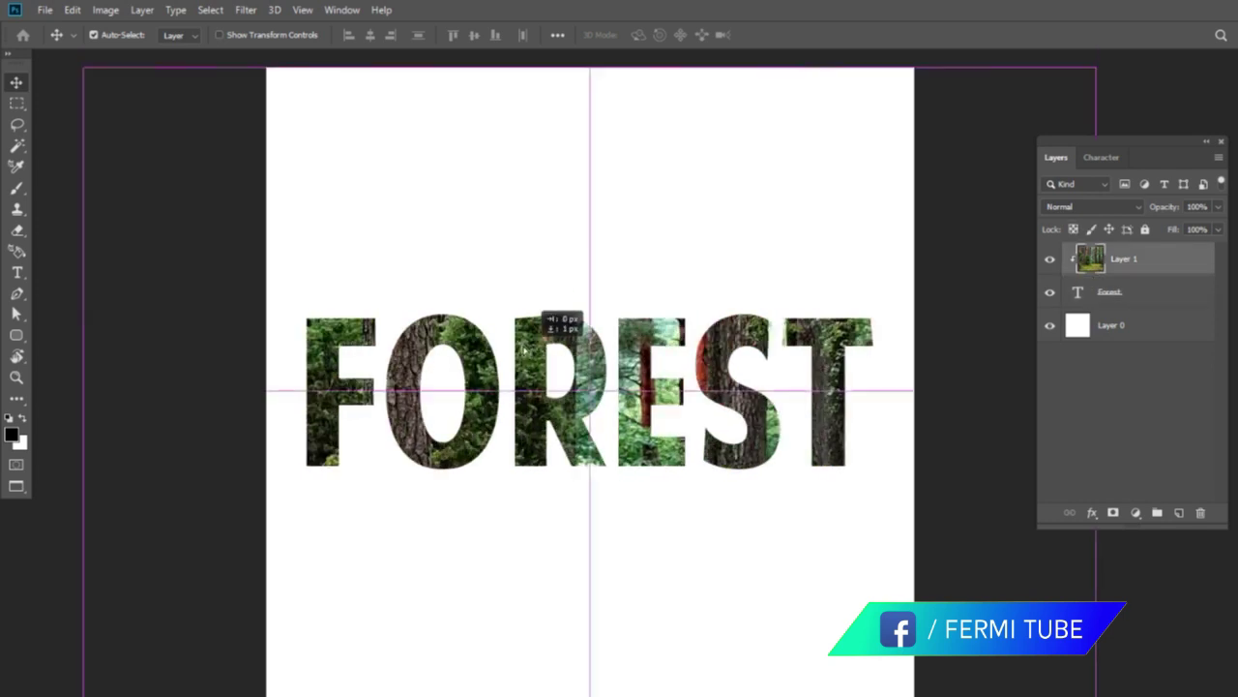
key(ctrl+t)
drag(635, 348, 651, 375)
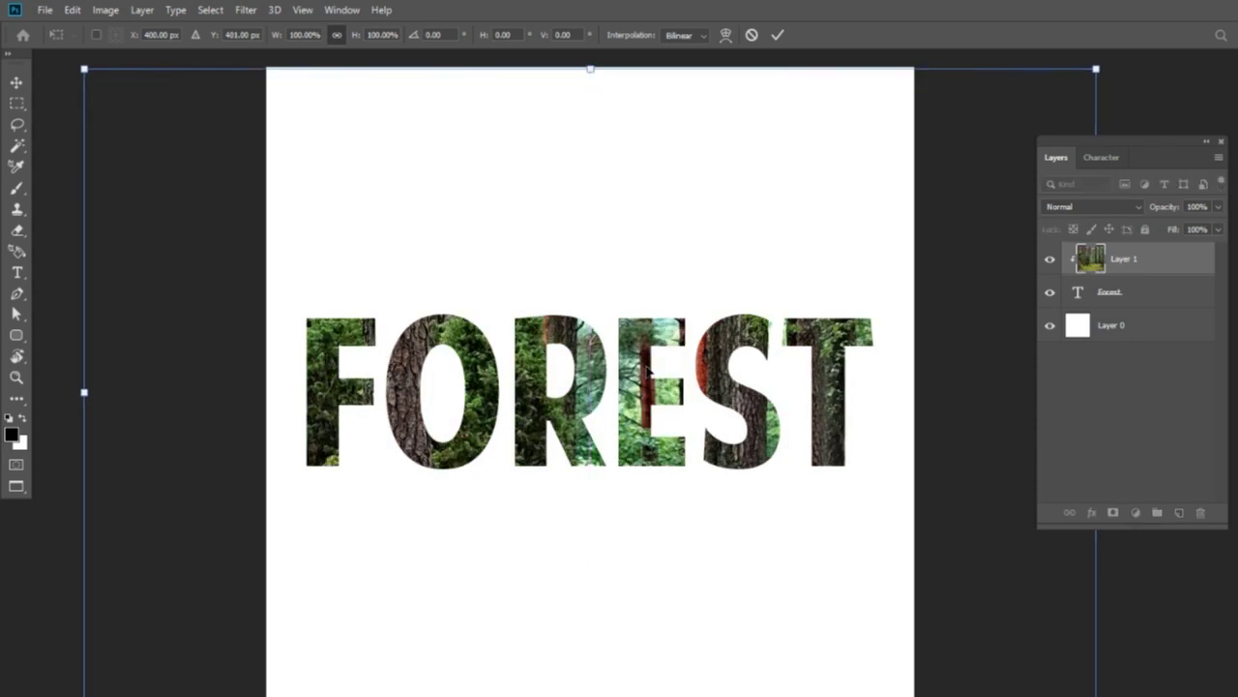
key(Return)
- Select the Forest text layer and bring up its Character settings
click(1151, 300)
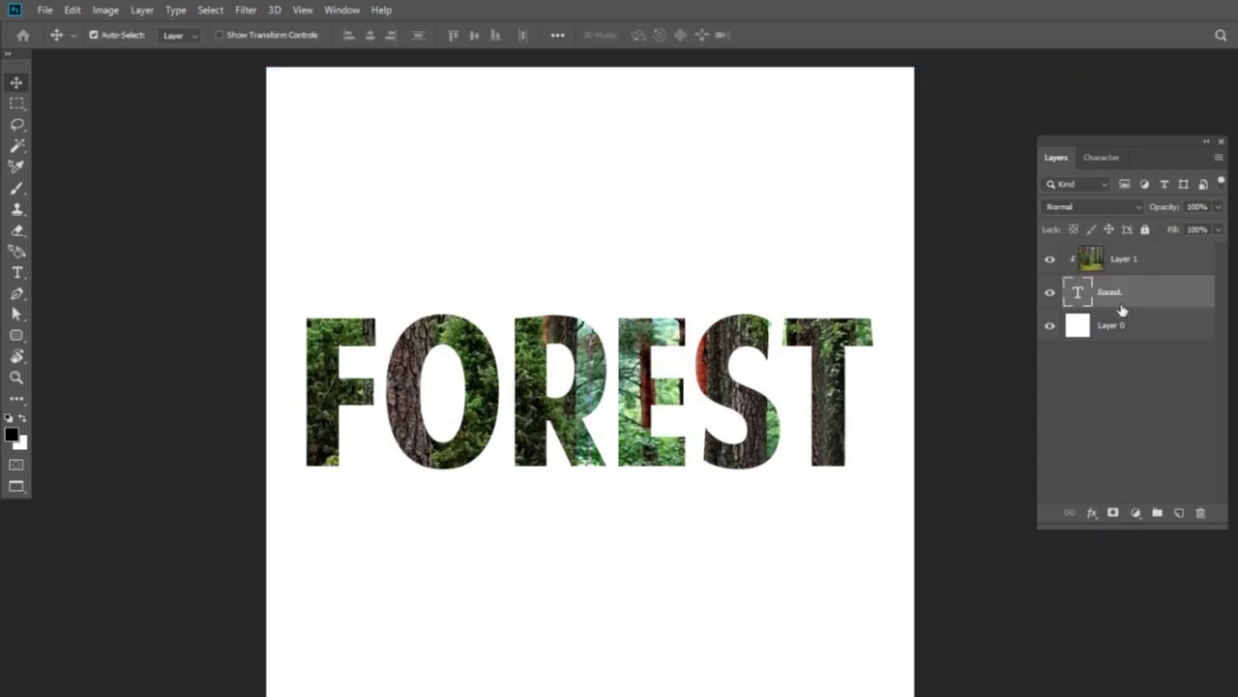
click(726, 367)
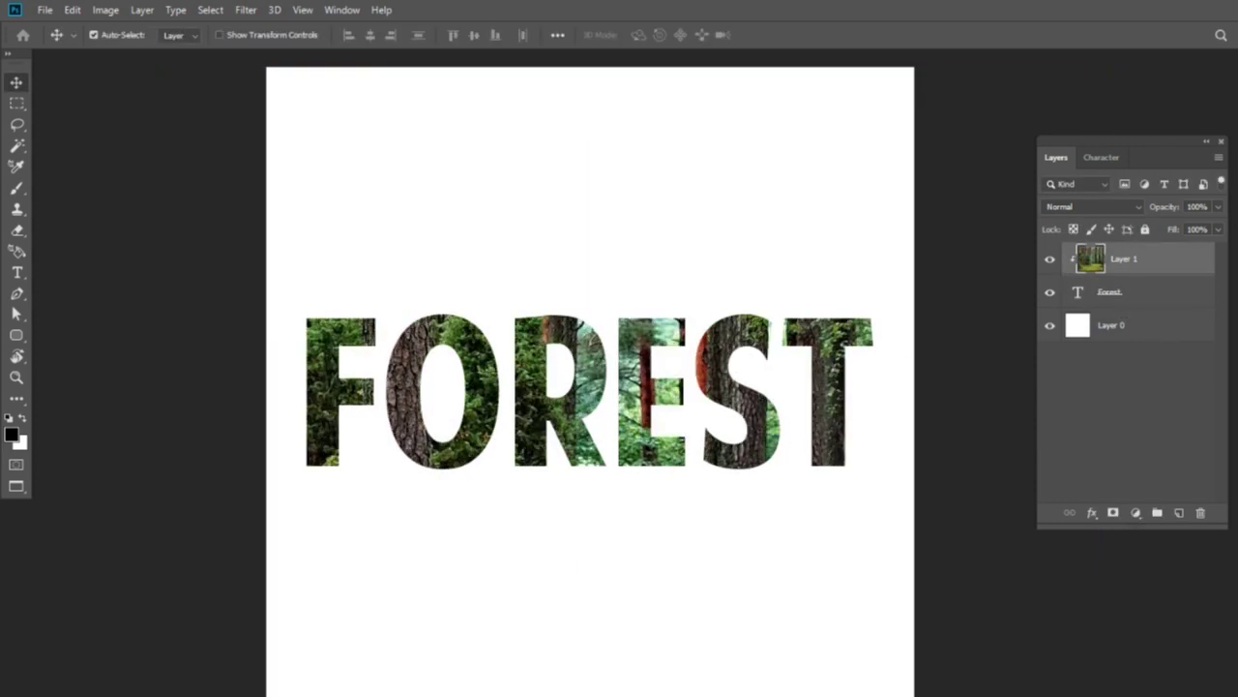
click(1167, 292)
click(1103, 158)
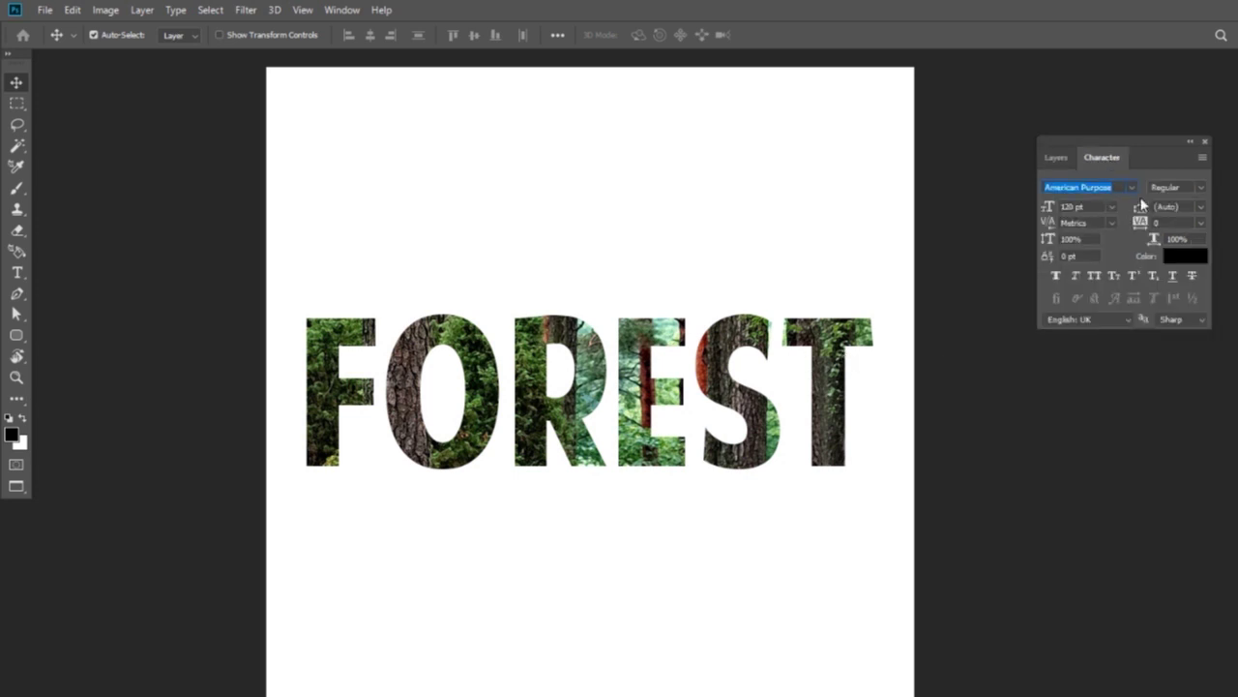
- Browse the font family list without changing it, then return to Layers and select the forest photo layer
click(1132, 189)
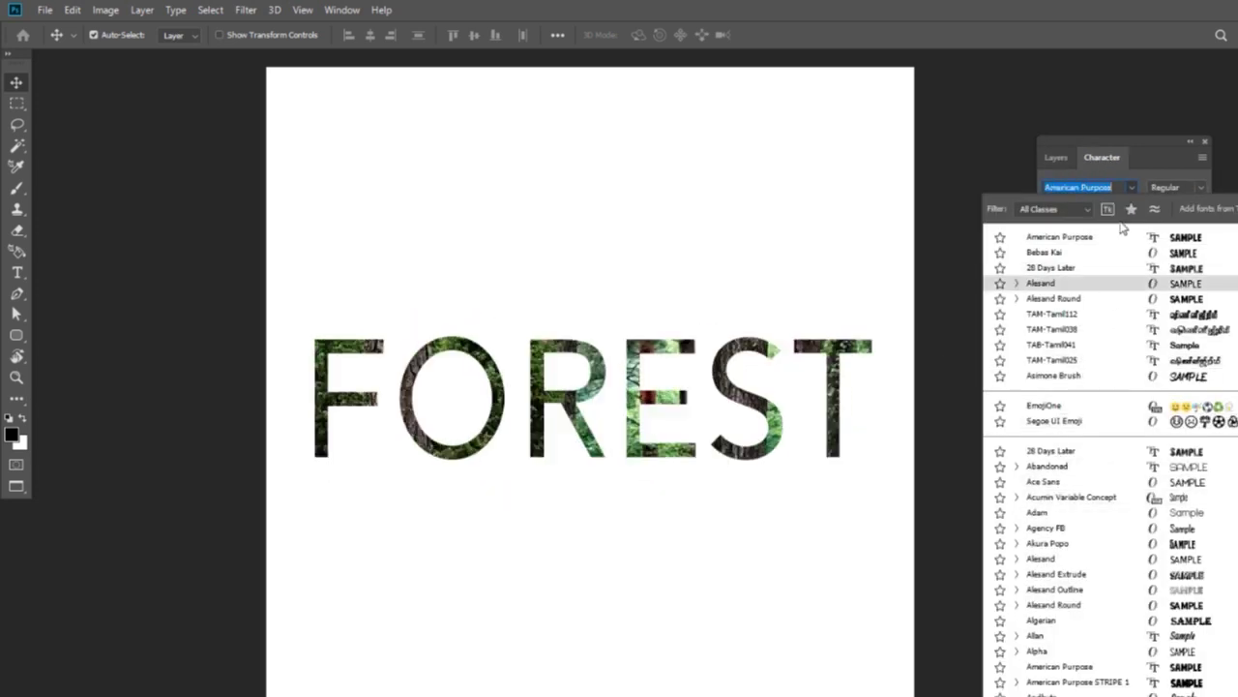
click(1064, 161)
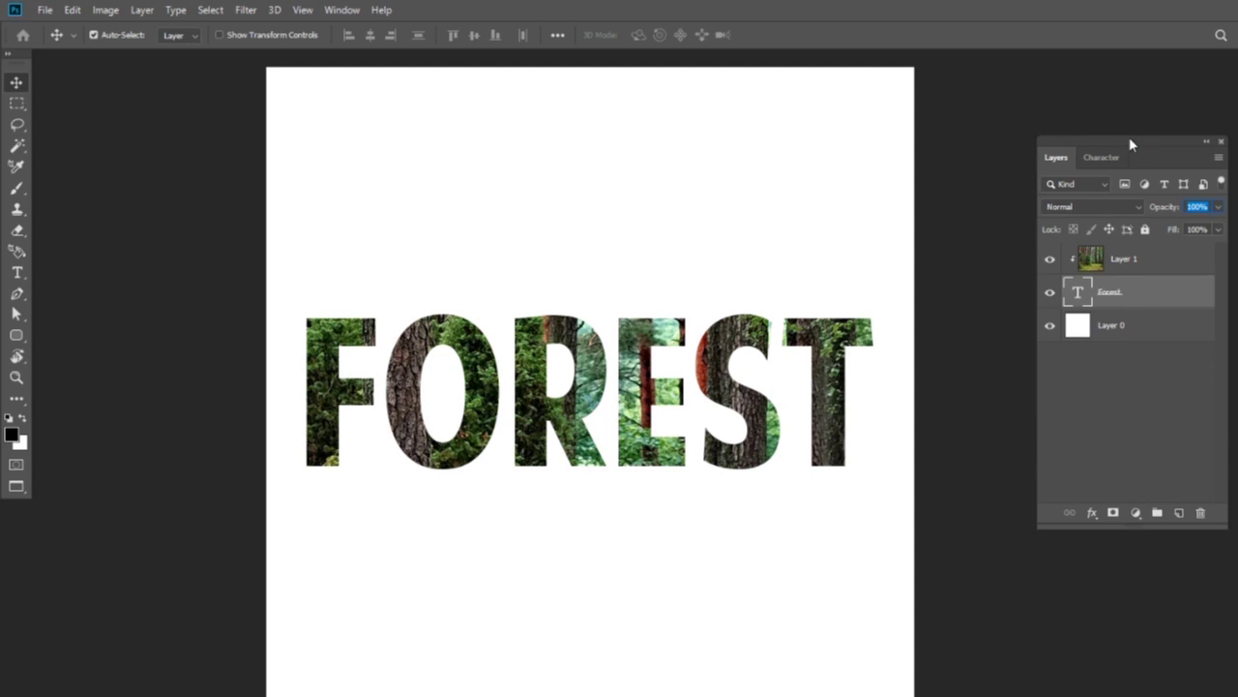
drag(1129, 139, 1084, 116)
click(1086, 343)
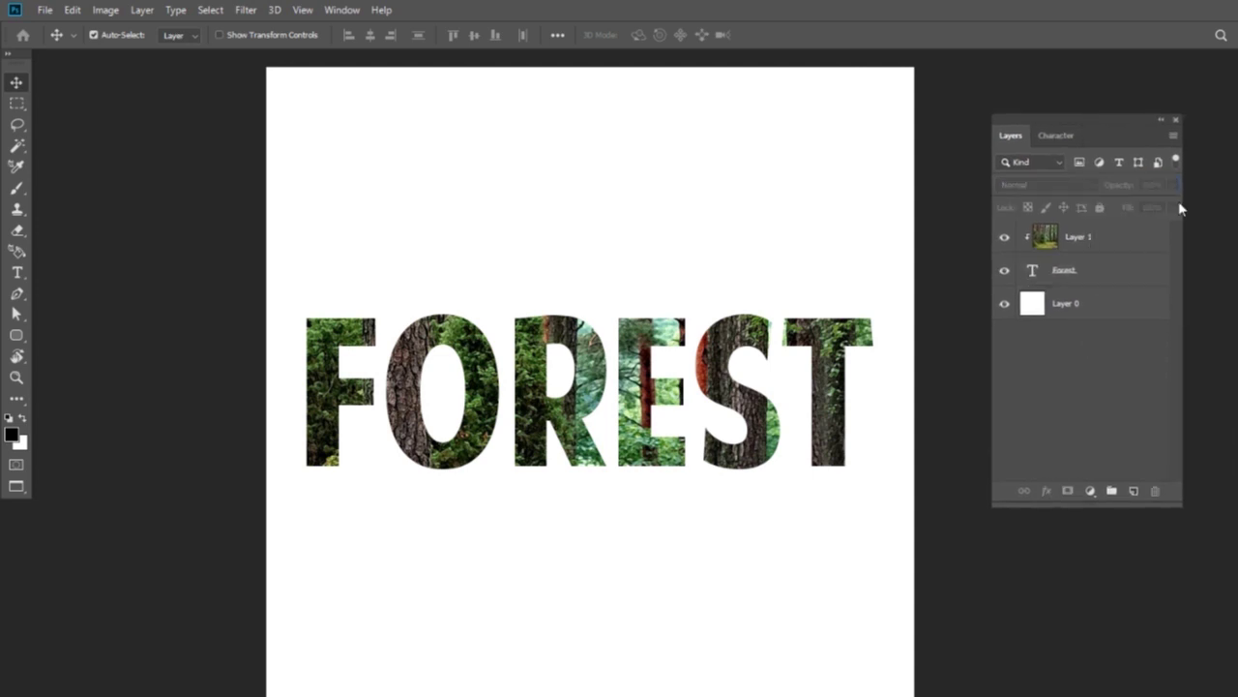
click(1115, 247)
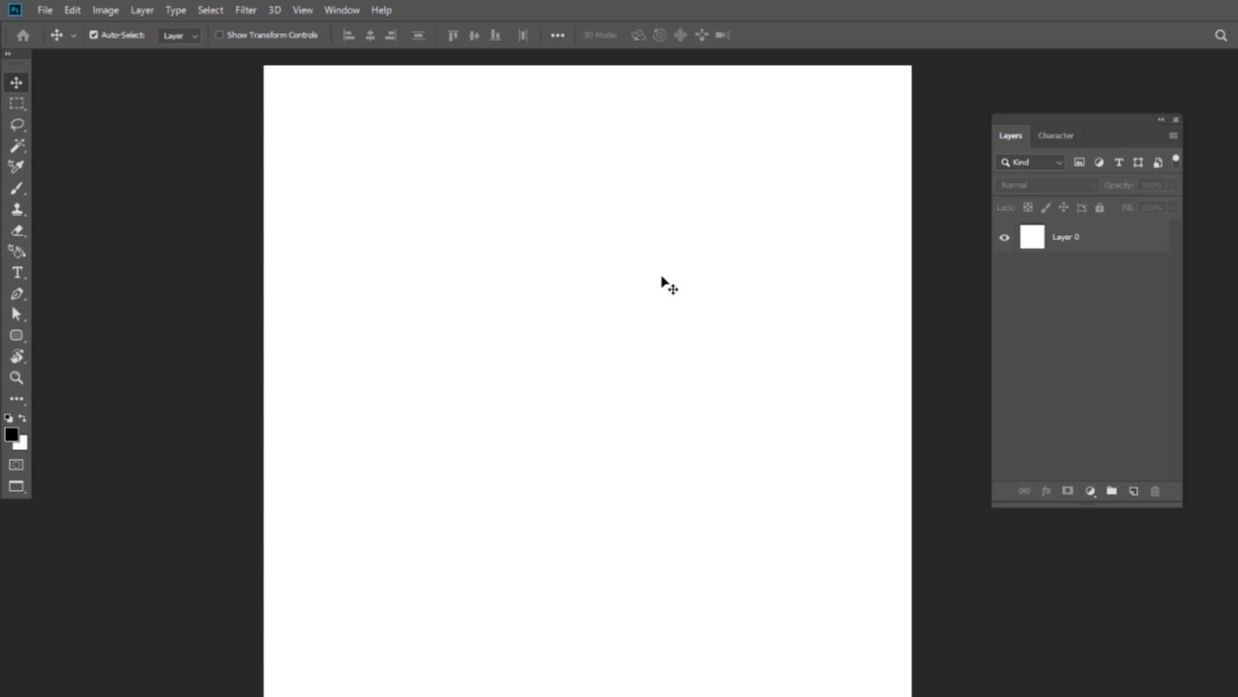
- Draw a roughly 620 px circle on the page with the Ellipse tool
key(u)
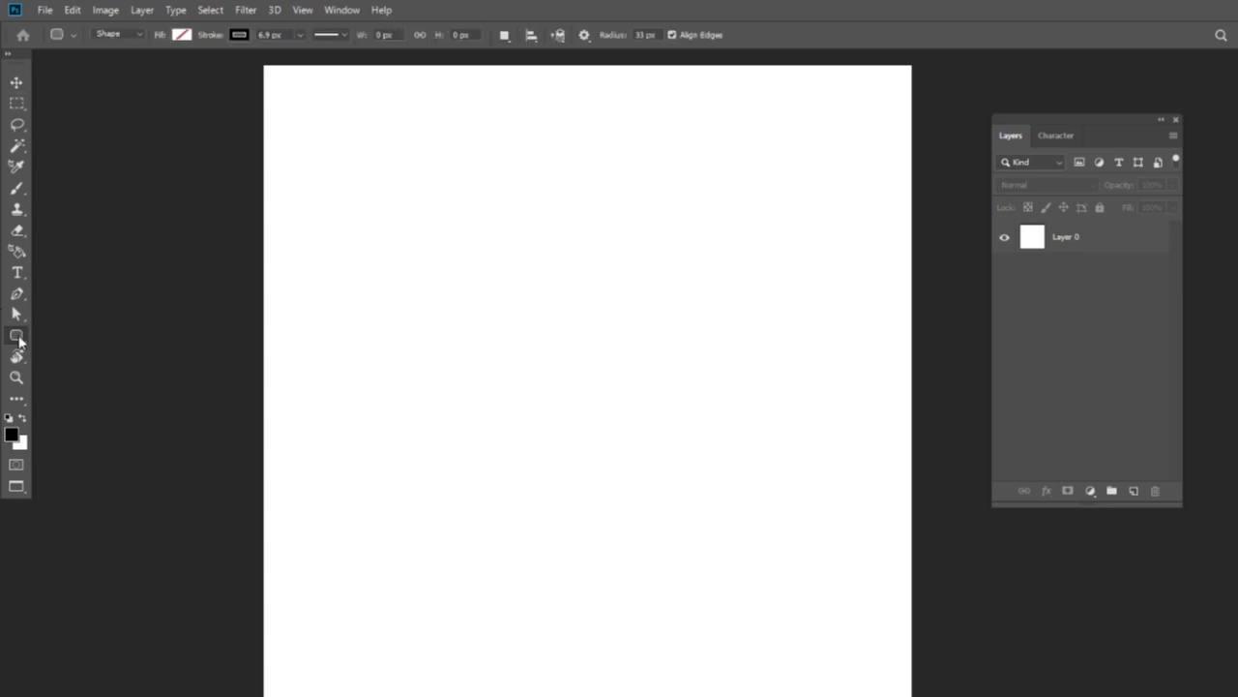
right_click(16, 335)
click(83, 368)
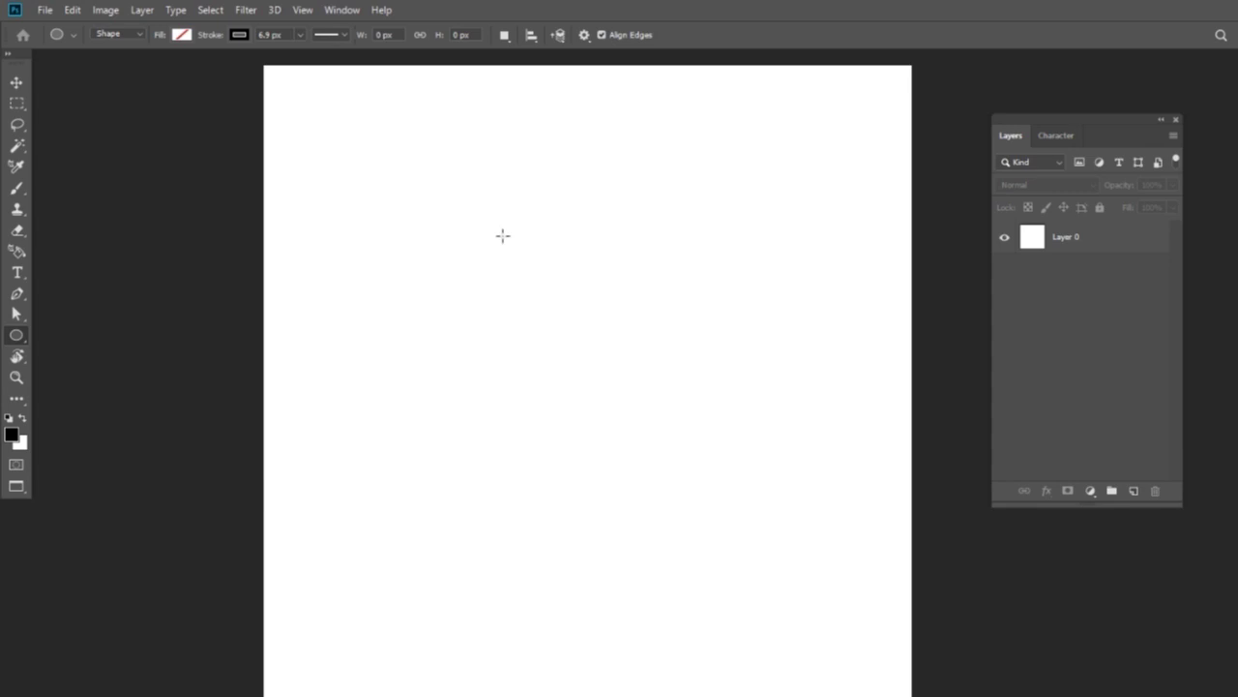
drag(363, 153, 871, 620)
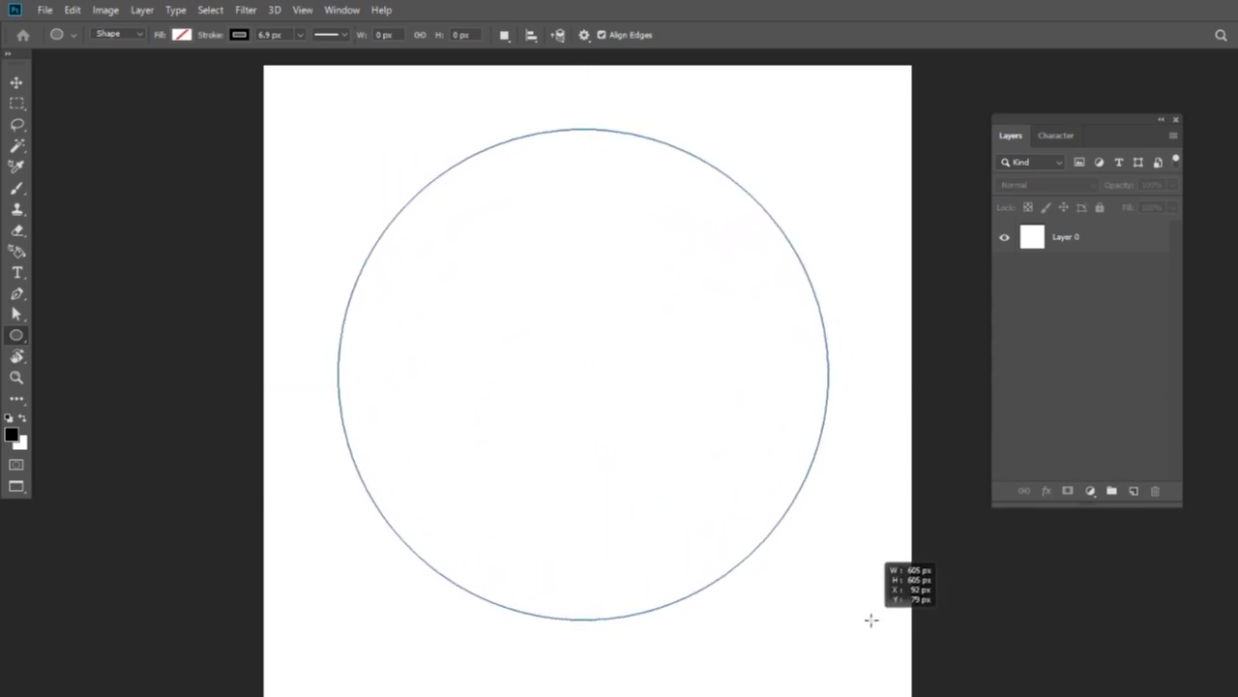
drag(871, 621, 885, 641)
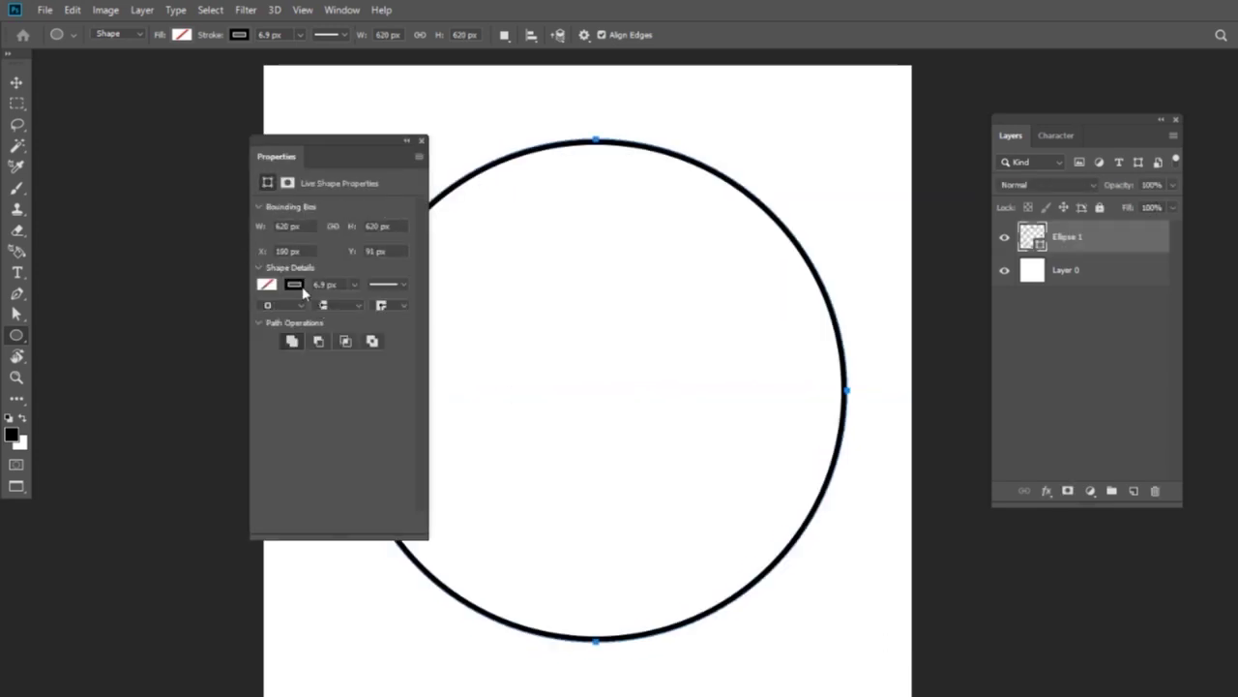
- Remove the circle's black outline and fill it solid red
click(296, 284)
click(282, 317)
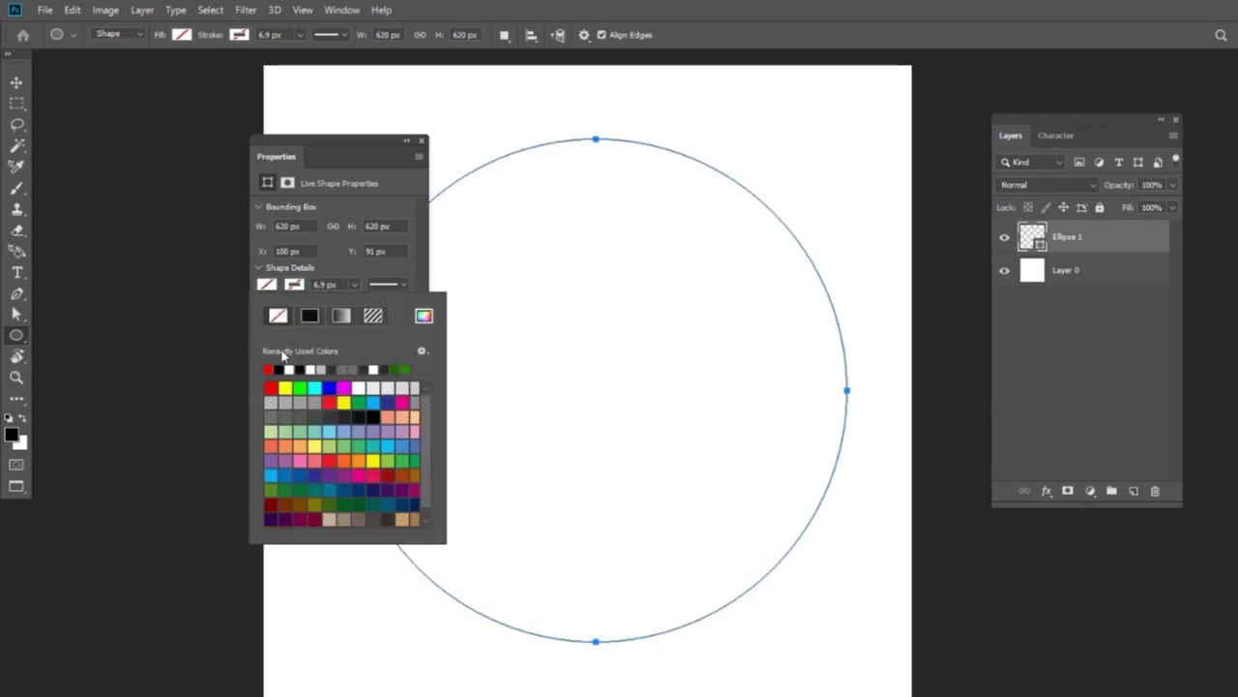
click(271, 387)
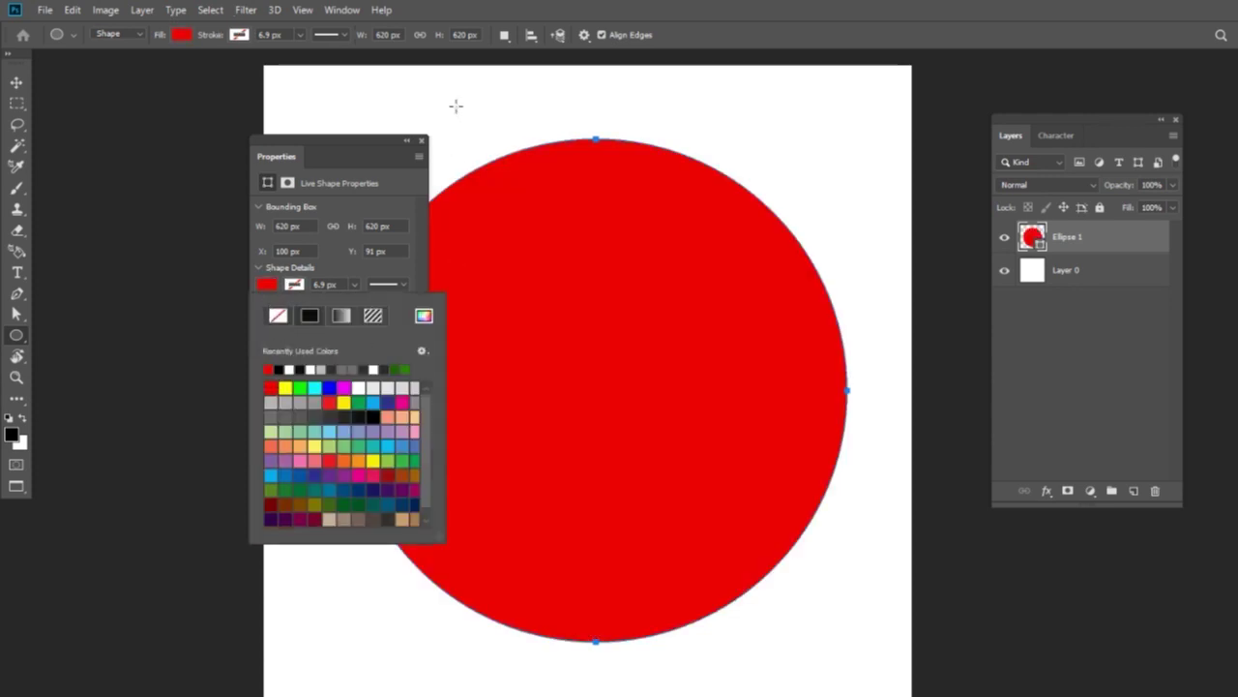
click(422, 143)
key(v)
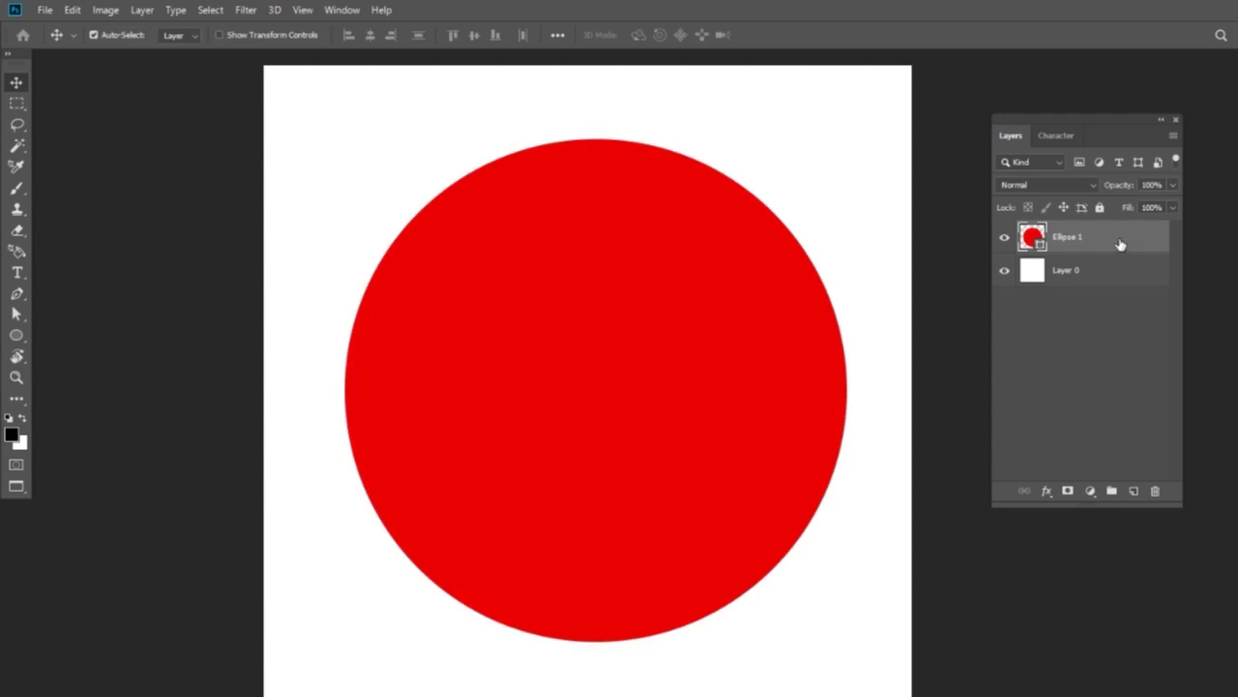
- Add a new Layer 1 with Ctrl+Shift+N and clip it to the Ellipse 1 circle
key(ctrl+shift+n)
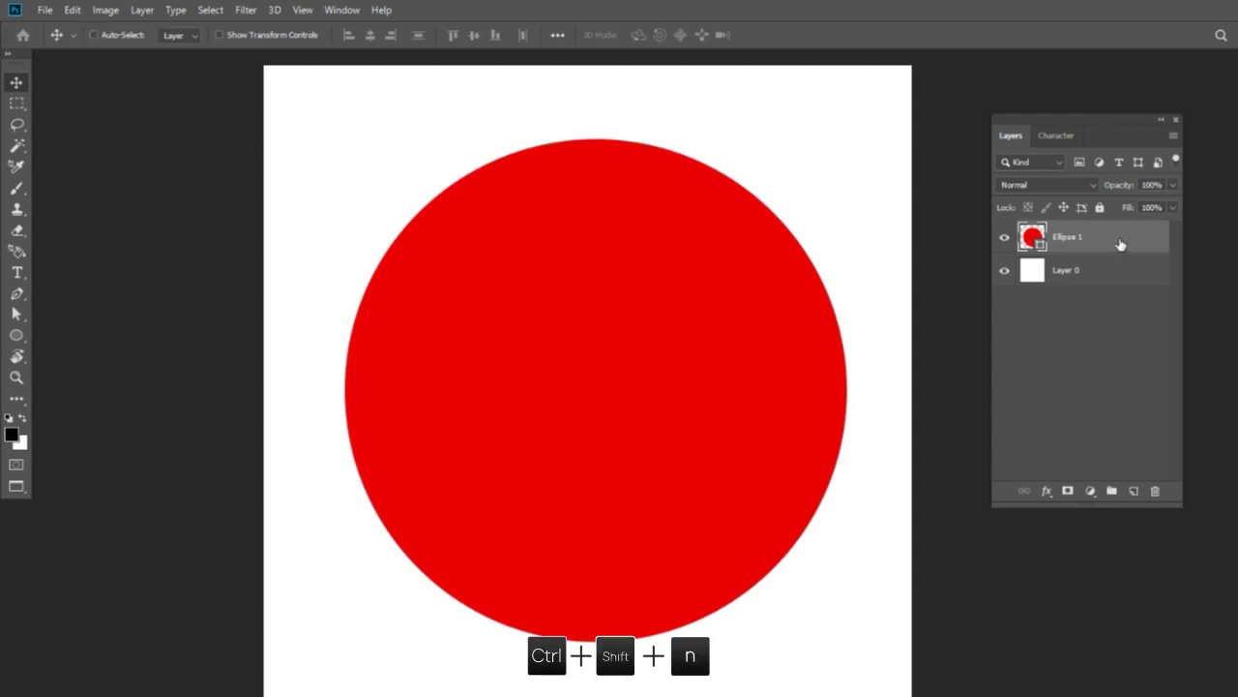
key(Return)
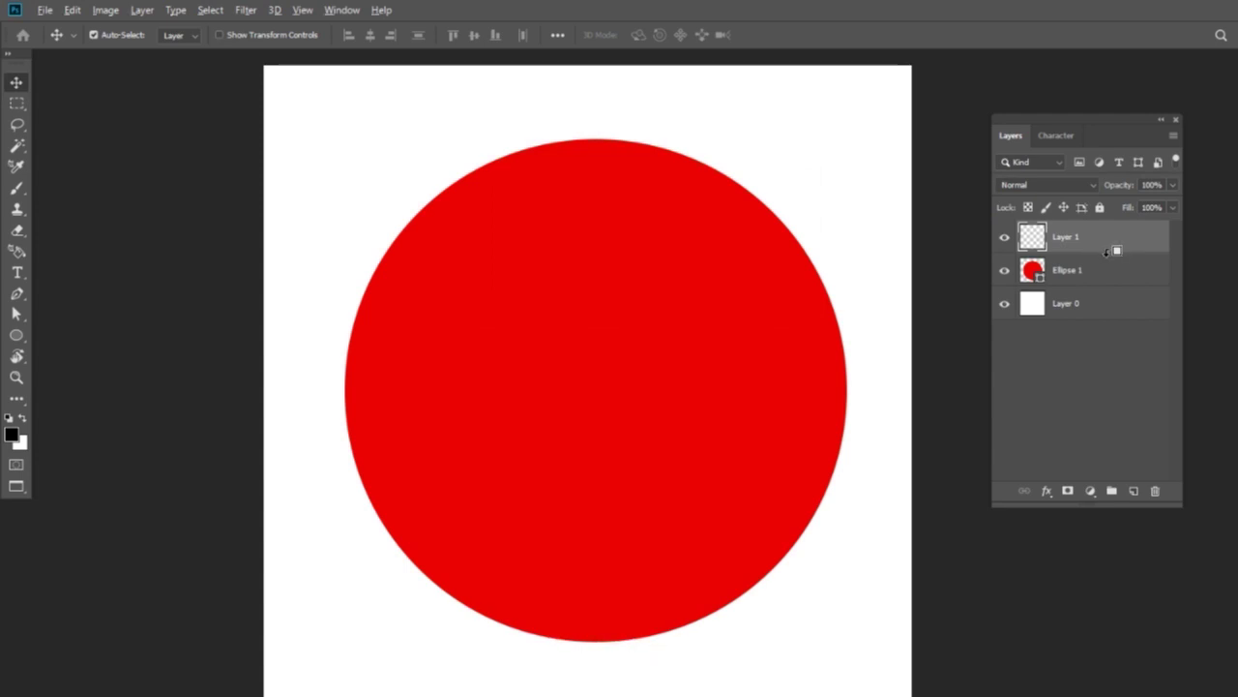
alt+click(1107, 254)
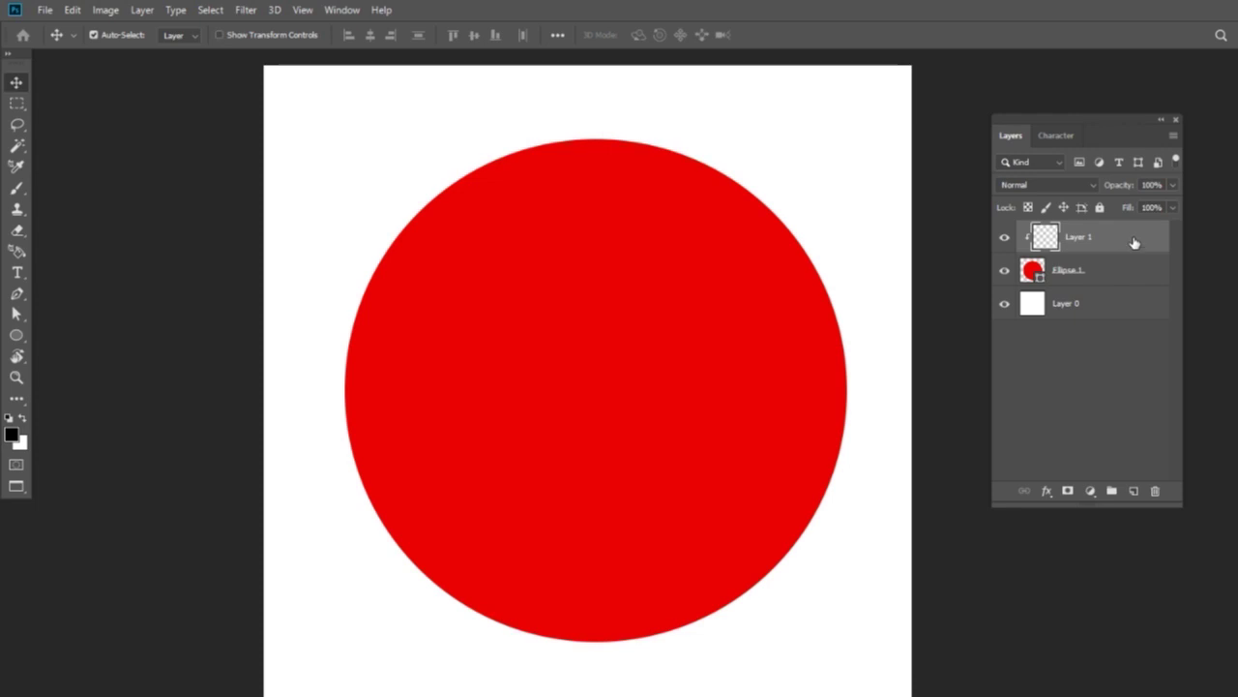
- Paint black shading along the circle's lower edges with a soft brush of about 392 px
key(b)
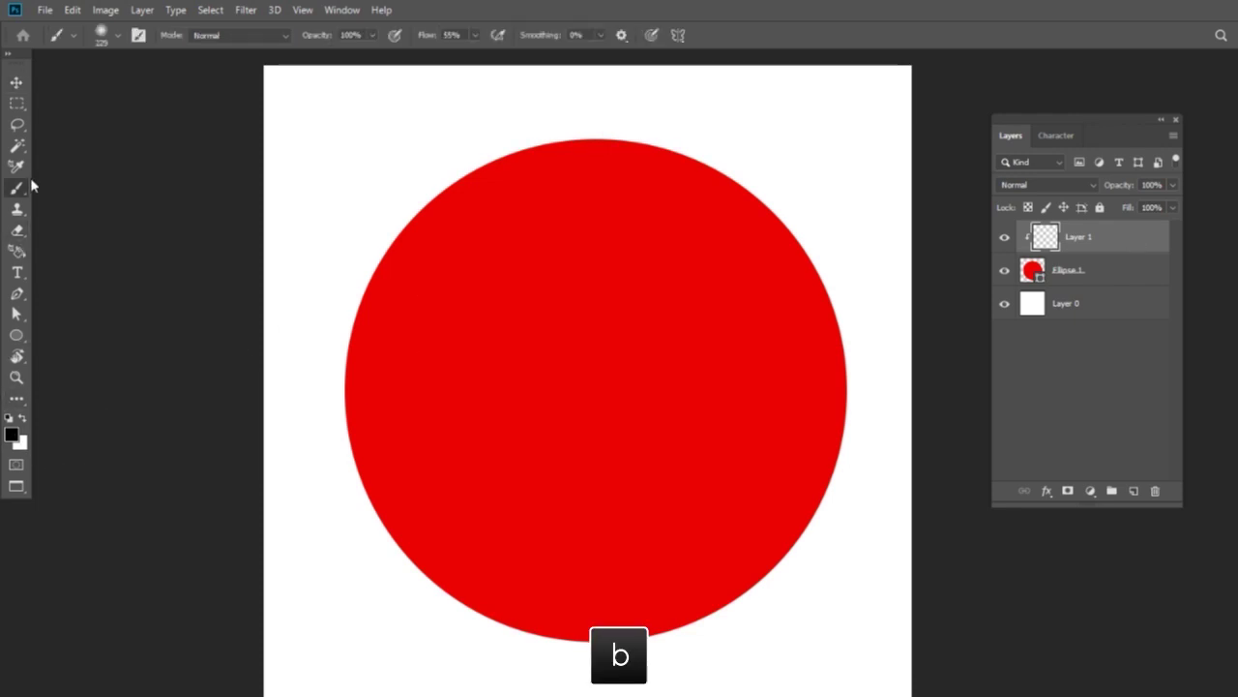
drag(511, 525, 544, 470)
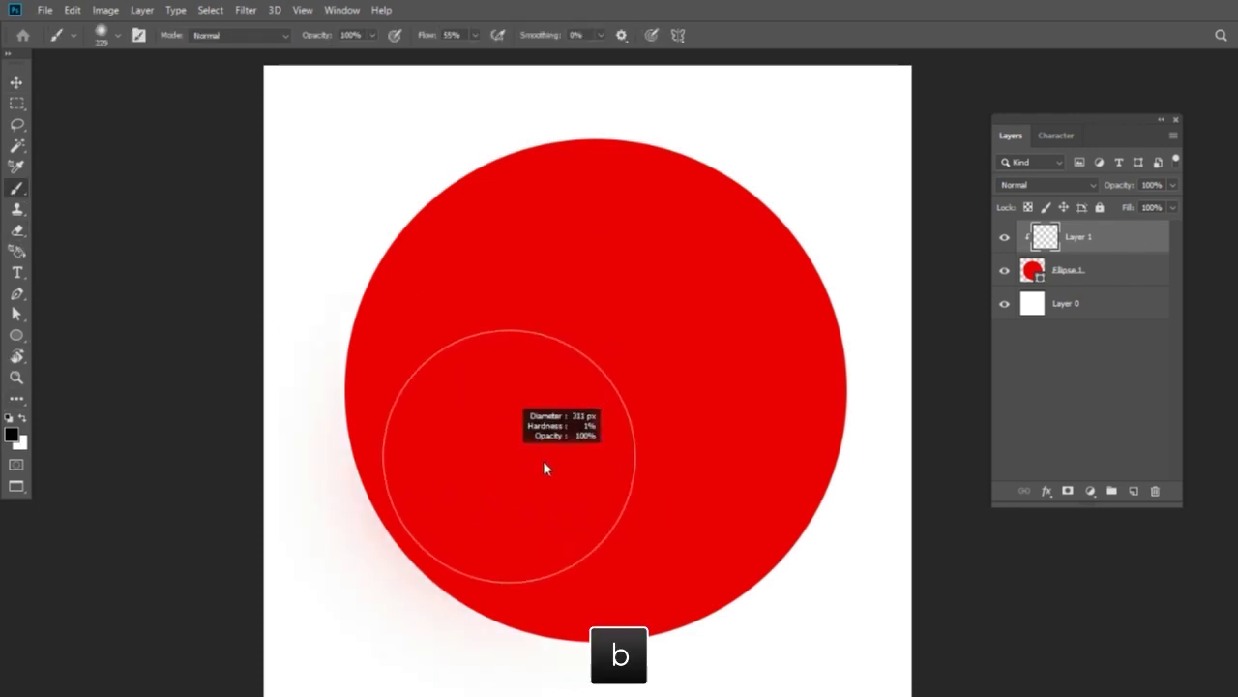
key(ctrl+minus)
drag(613, 435, 605, 406)
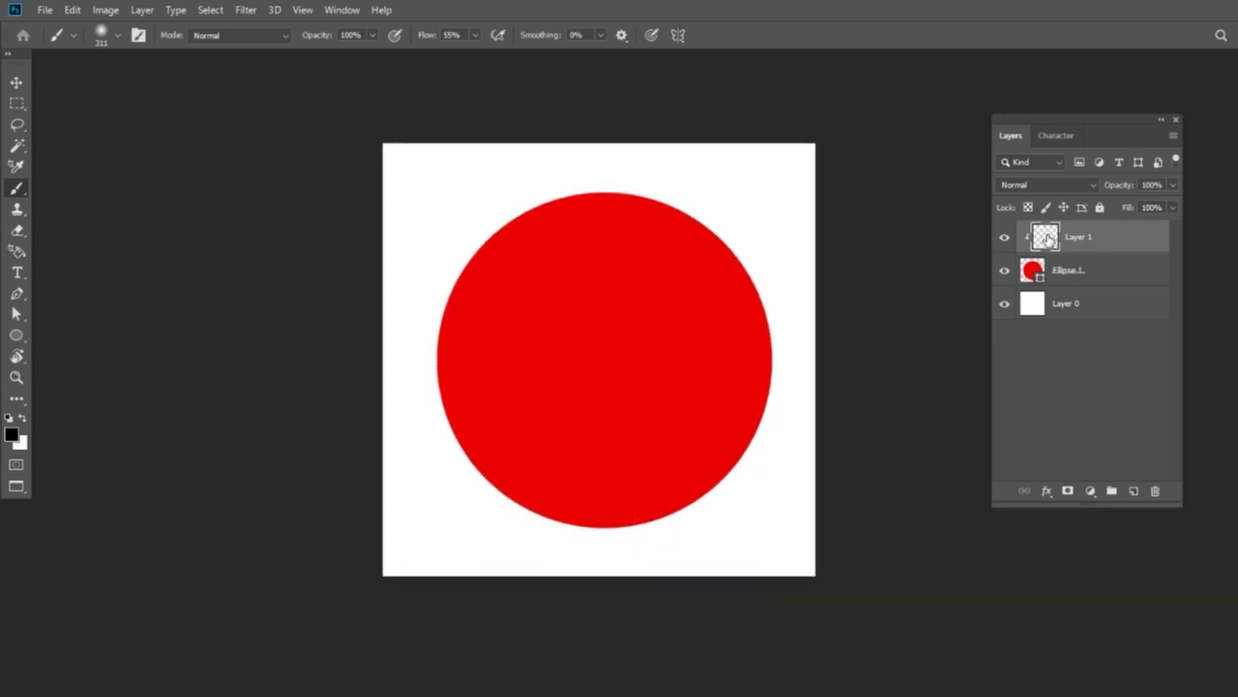
drag(401, 493, 448, 494)
drag(400, 445, 828, 480)
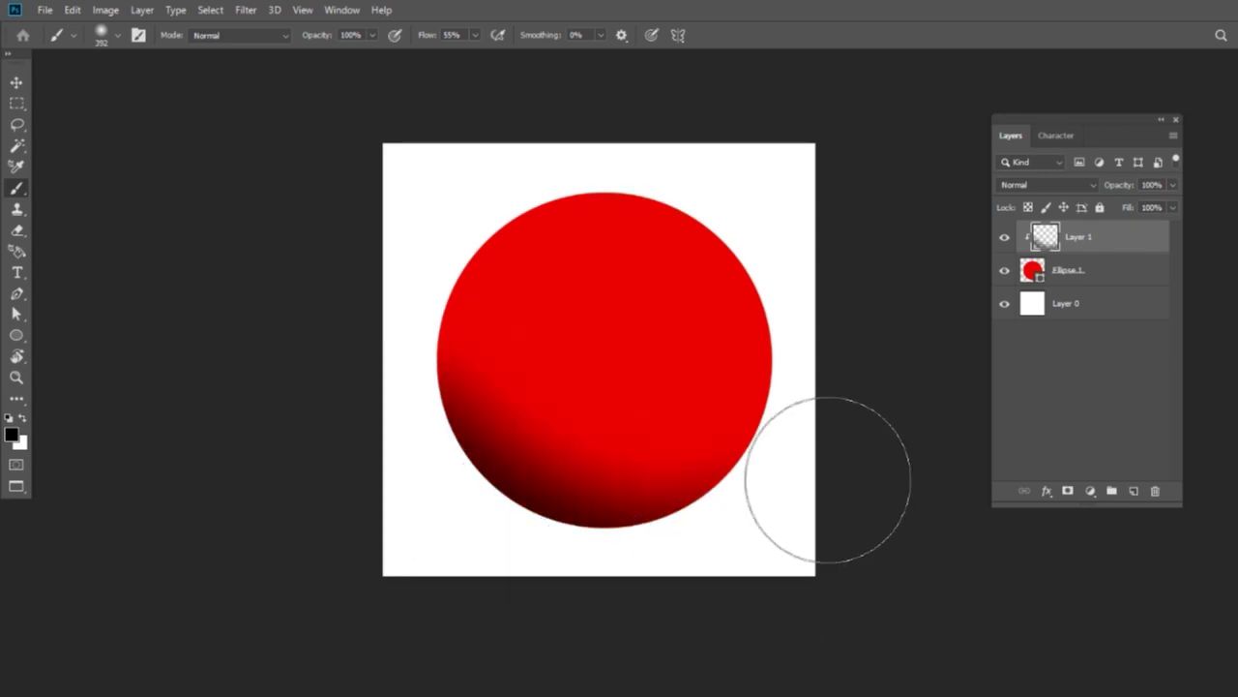
drag(828, 480, 799, 451)
- Darken the left edge and lower half with a 539 px brush, then lower Layer 1's opacity
mouse_move(455, 505)
mouse_down()
mouse_move(362, 373)
mouse_move(548, 583)
mouse_move(729, 601)
mouse_up()
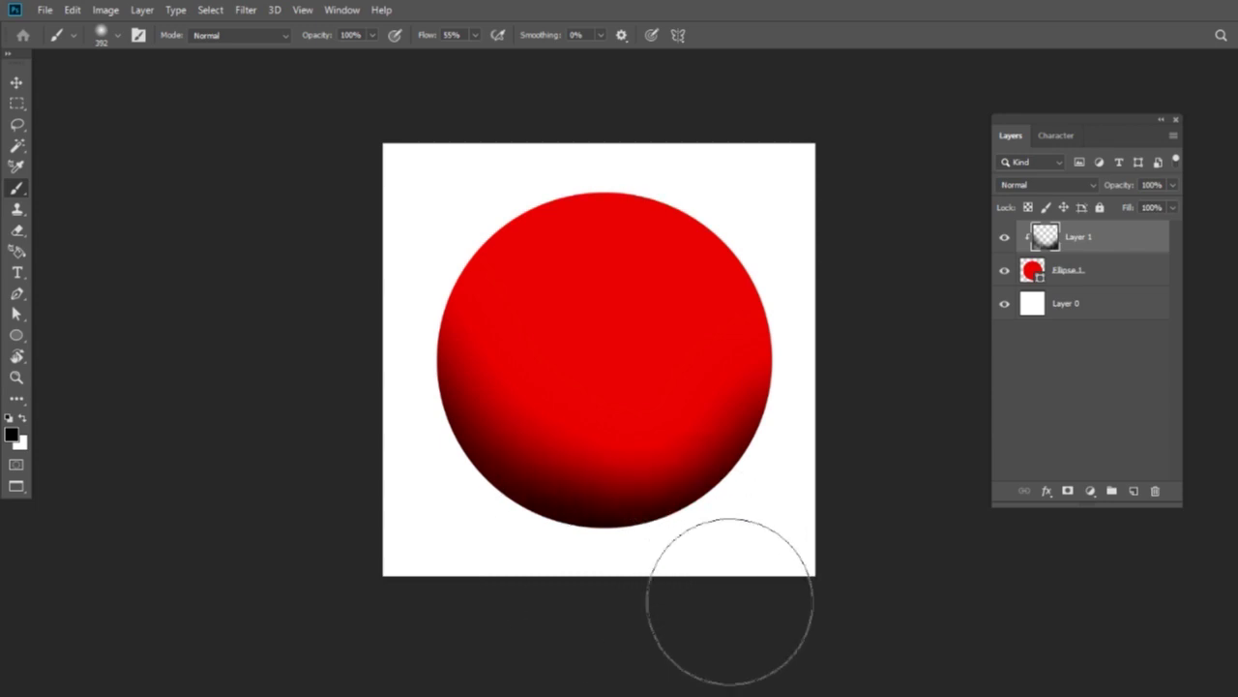
drag(461, 568, 509, 584)
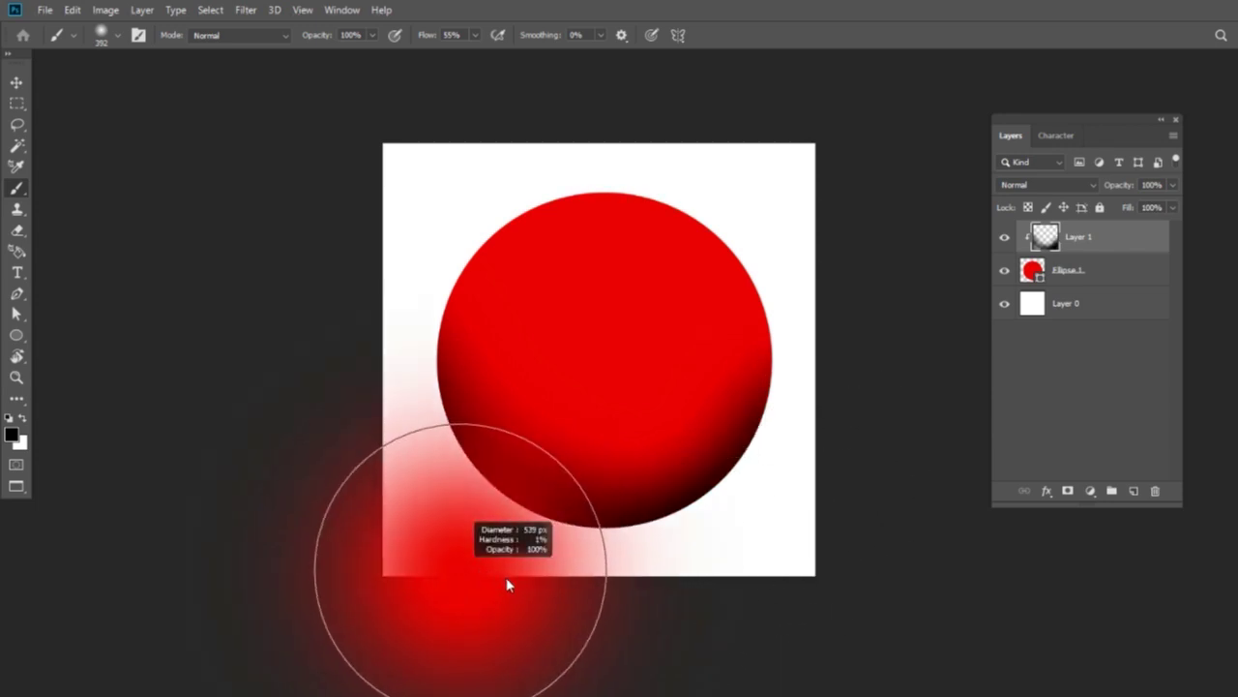
mouse_move(572, 558)
mouse_down()
mouse_move(572, 539)
mouse_move(694, 548)
mouse_move(447, 513)
mouse_move(787, 492)
mouse_up()
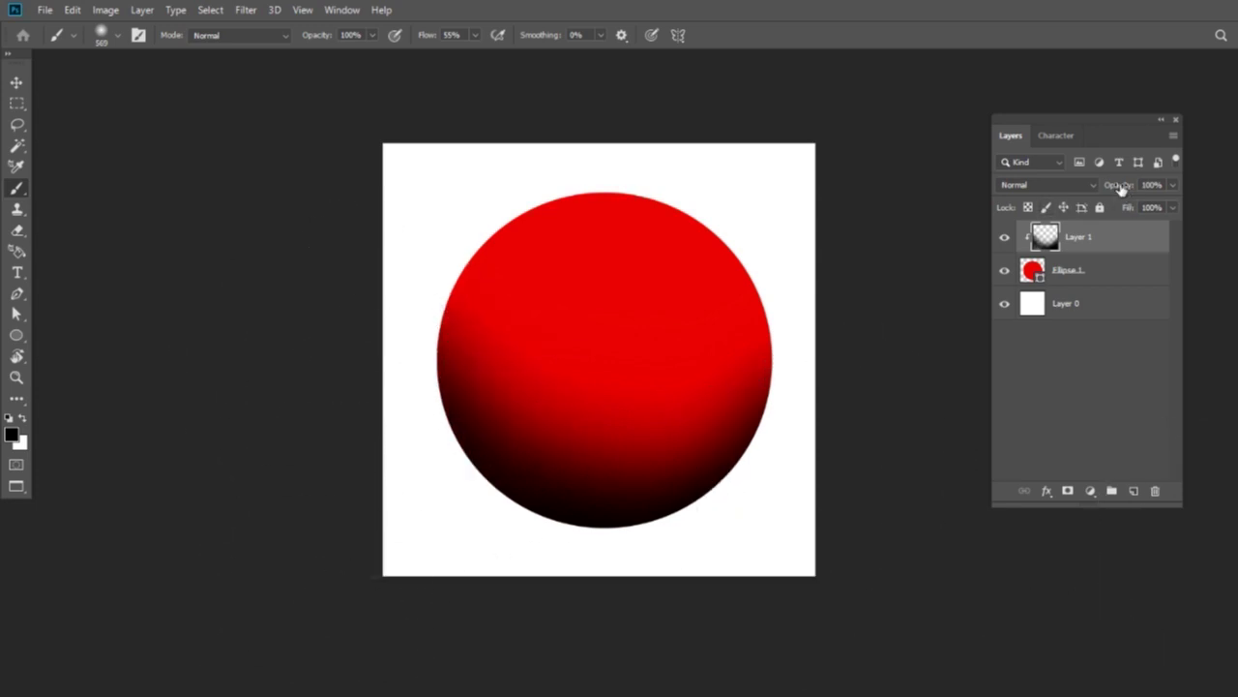
drag(1120, 187, 1085, 194)
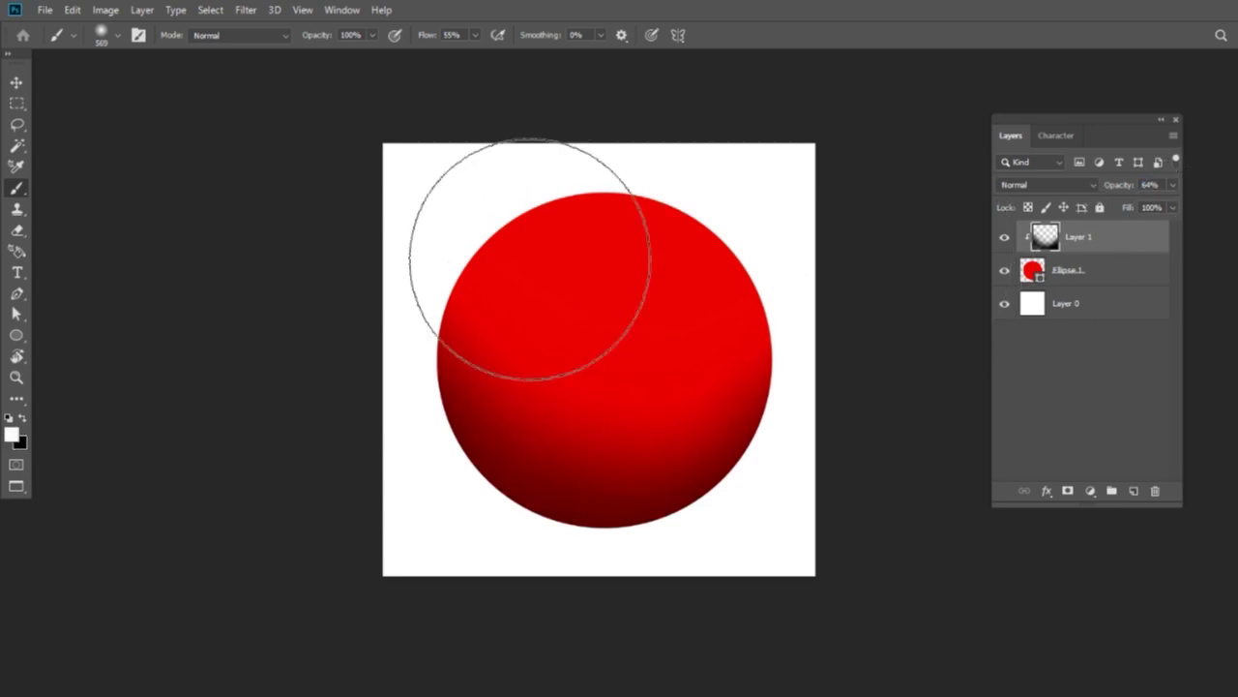
- Paint soft white highlights on the sphere's upper-left and right edges
click(21, 417)
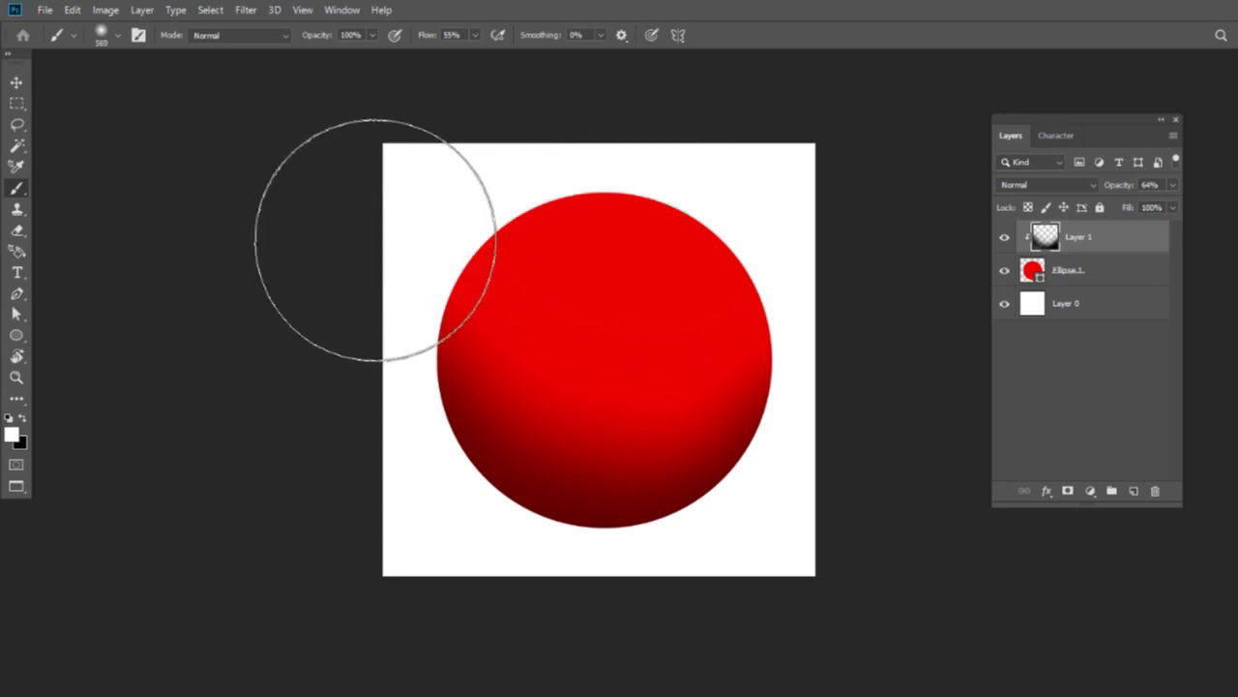
mouse_move(382, 254)
mouse_down()
mouse_move(354, 229)
mouse_move(361, 246)
mouse_move(337, 196)
mouse_up()
mouse_move(824, 246)
mouse_down()
mouse_move(842, 303)
mouse_move(823, 262)
mouse_up()
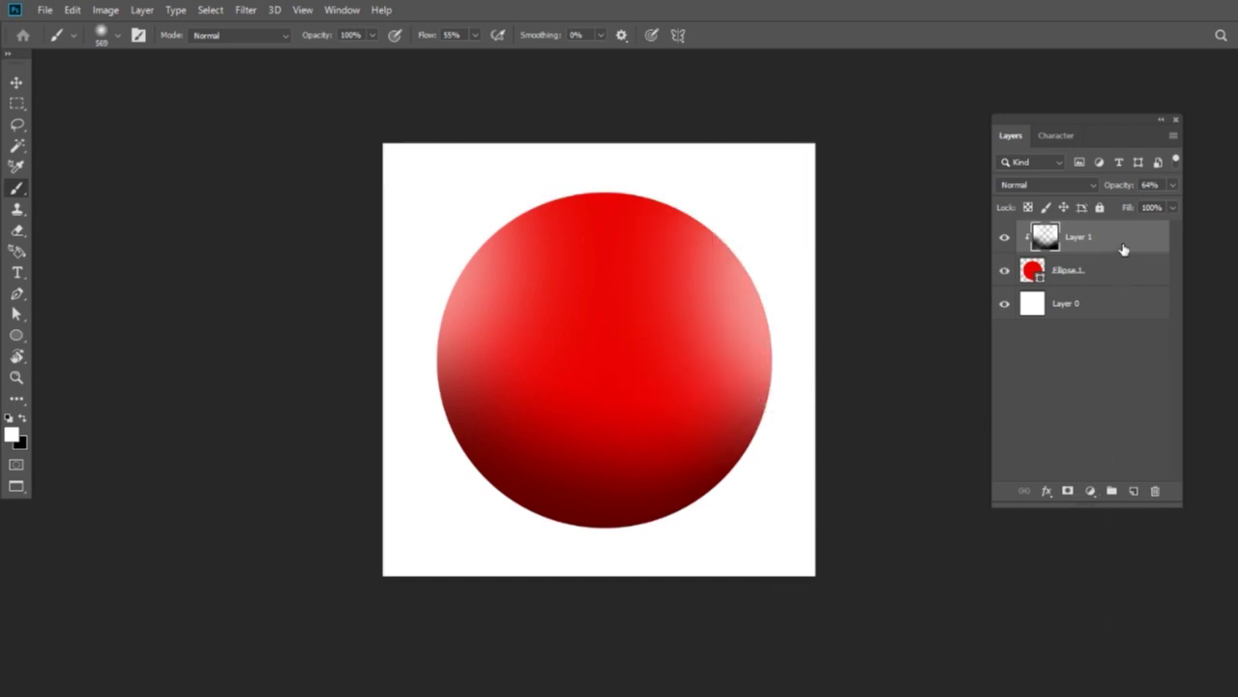
- Deepen the sphere's bottom shadow in black with a ~713 px brush, then hide Layer 1 to compare
key(x)
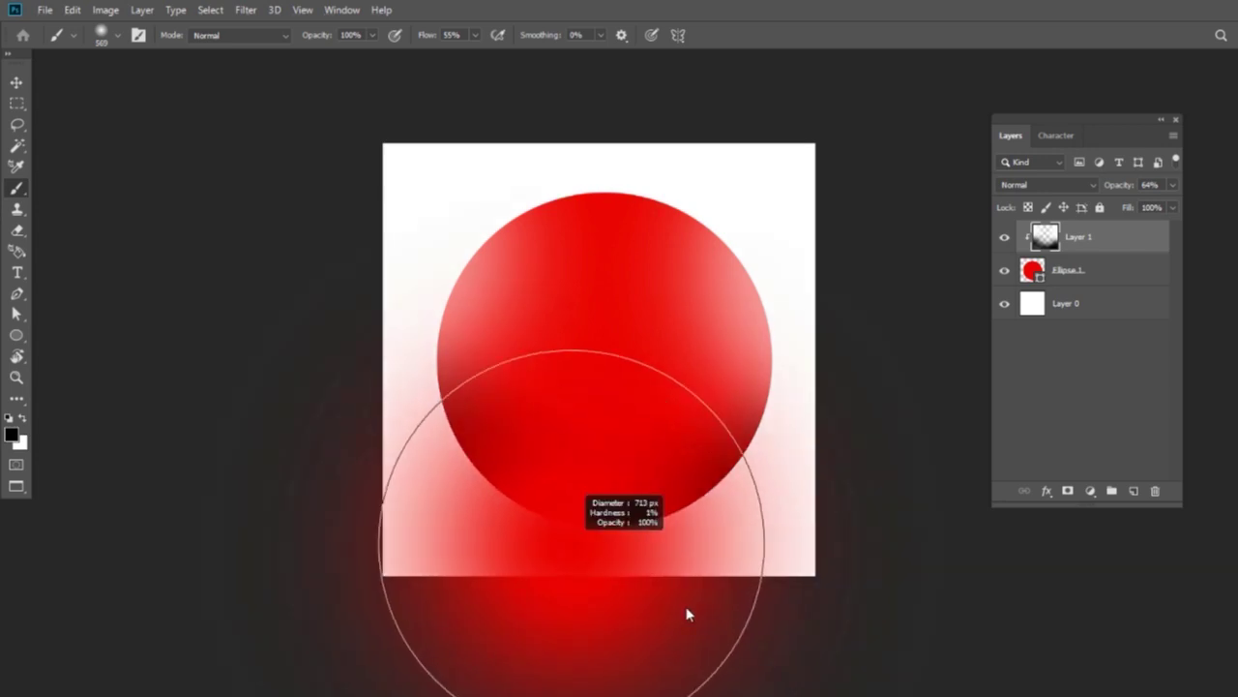
drag(619, 577, 685, 611)
click(590, 523)
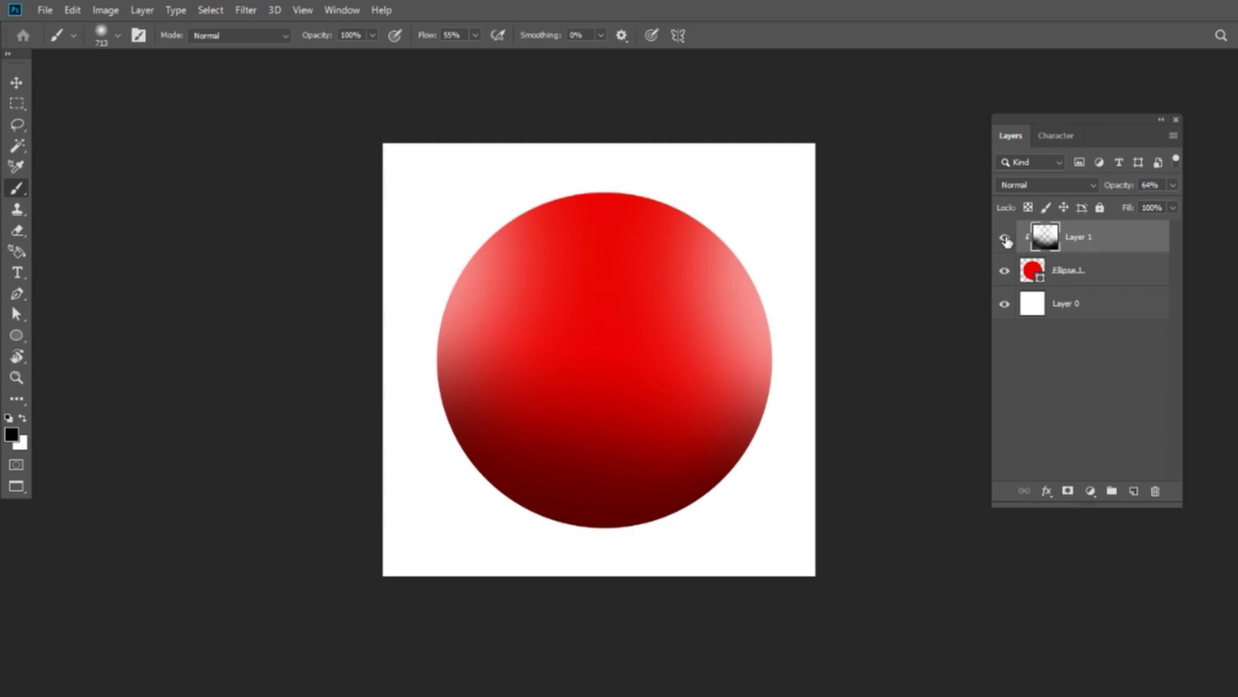
click(1005, 238)
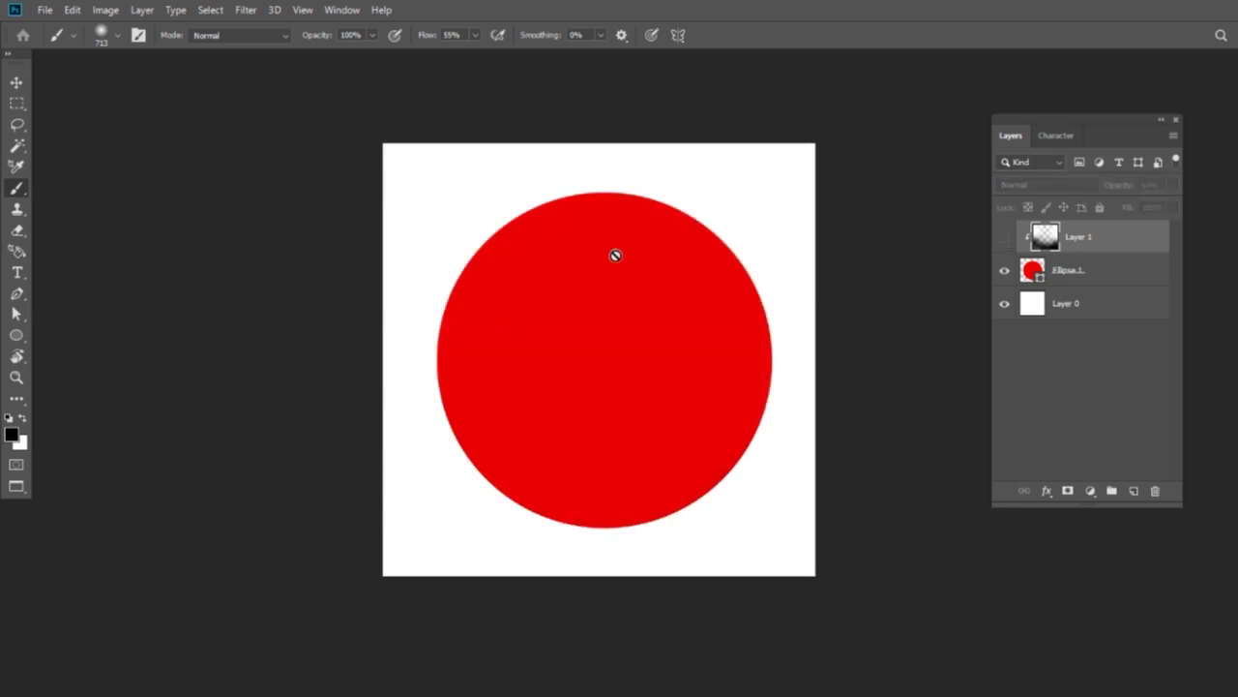
- Show Layer 1 again, then release and re-apply its clipping mask to Ellipse 1
click(1005, 238)
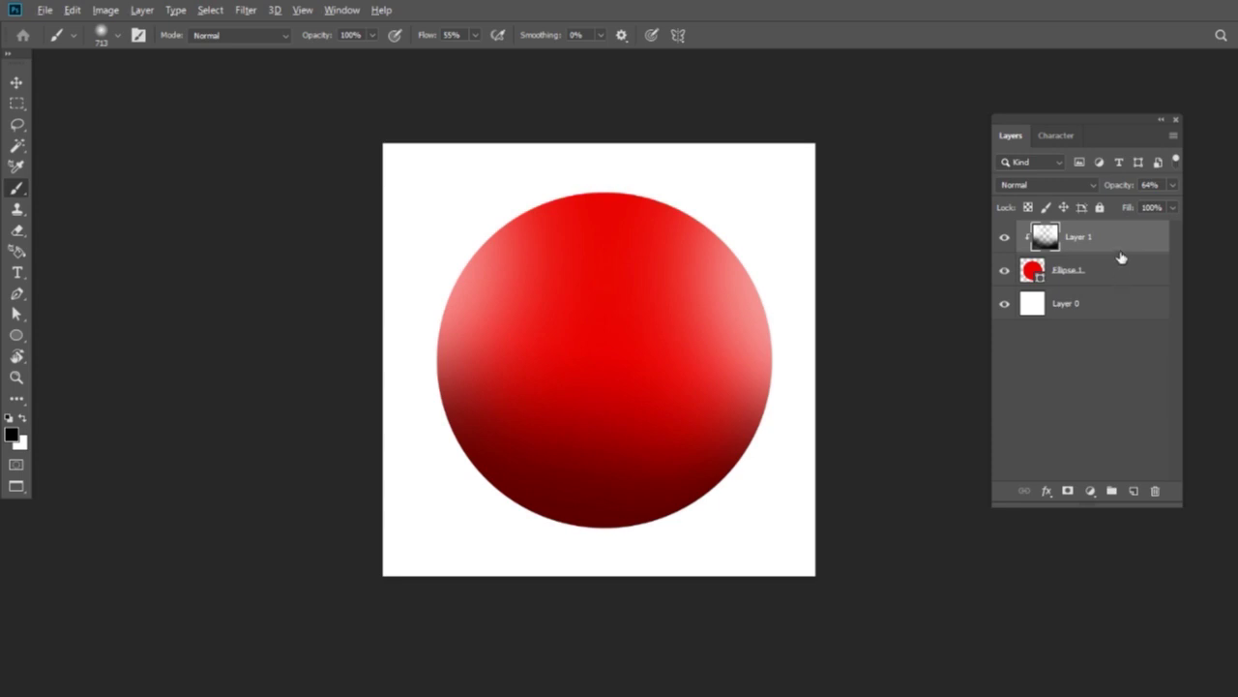
key(alt)
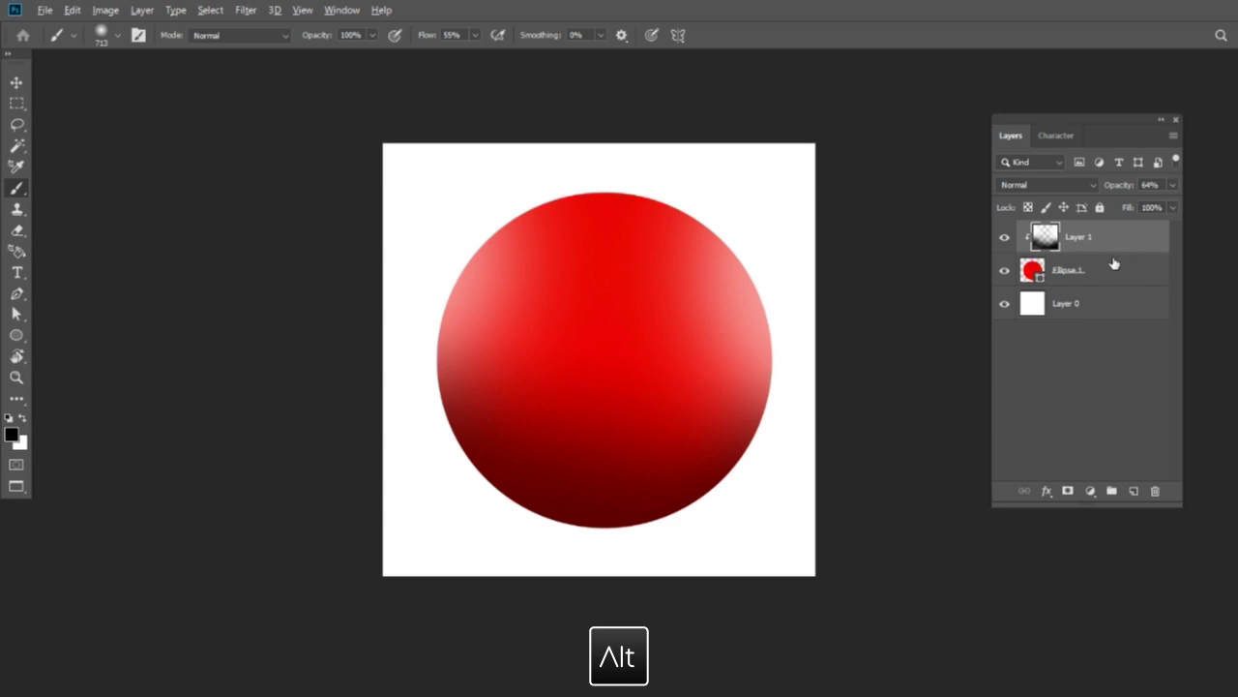
alt+click(1115, 249)
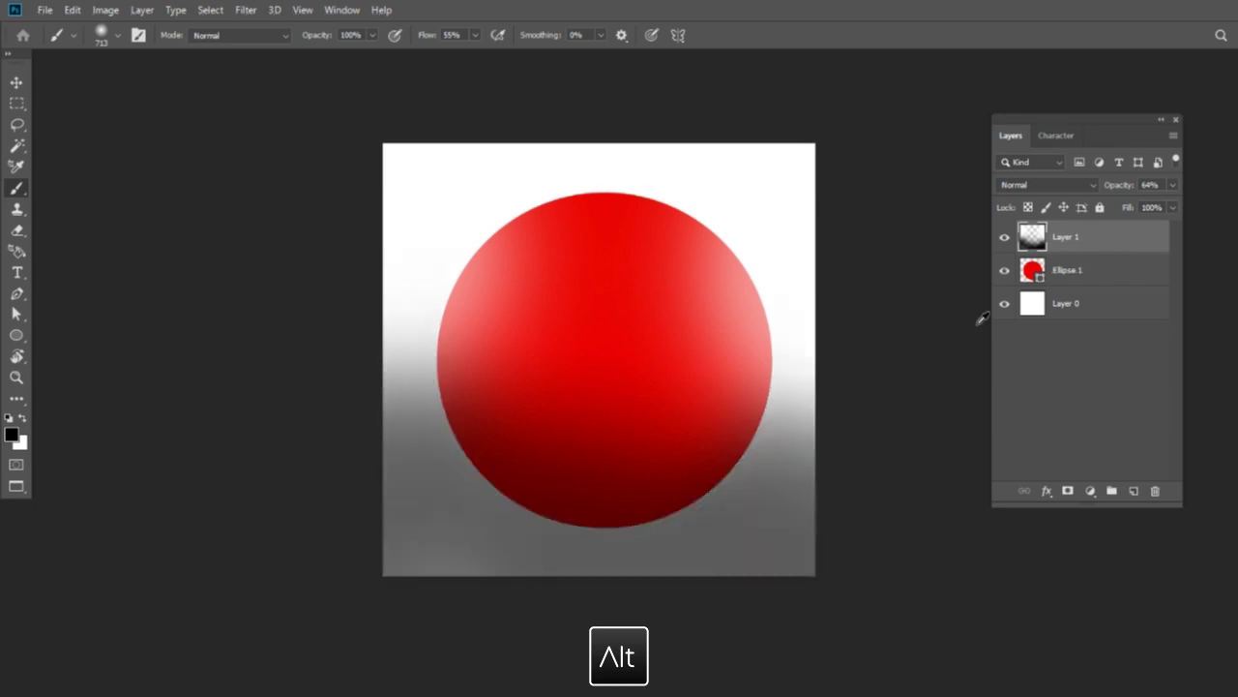
alt+click(1134, 248)
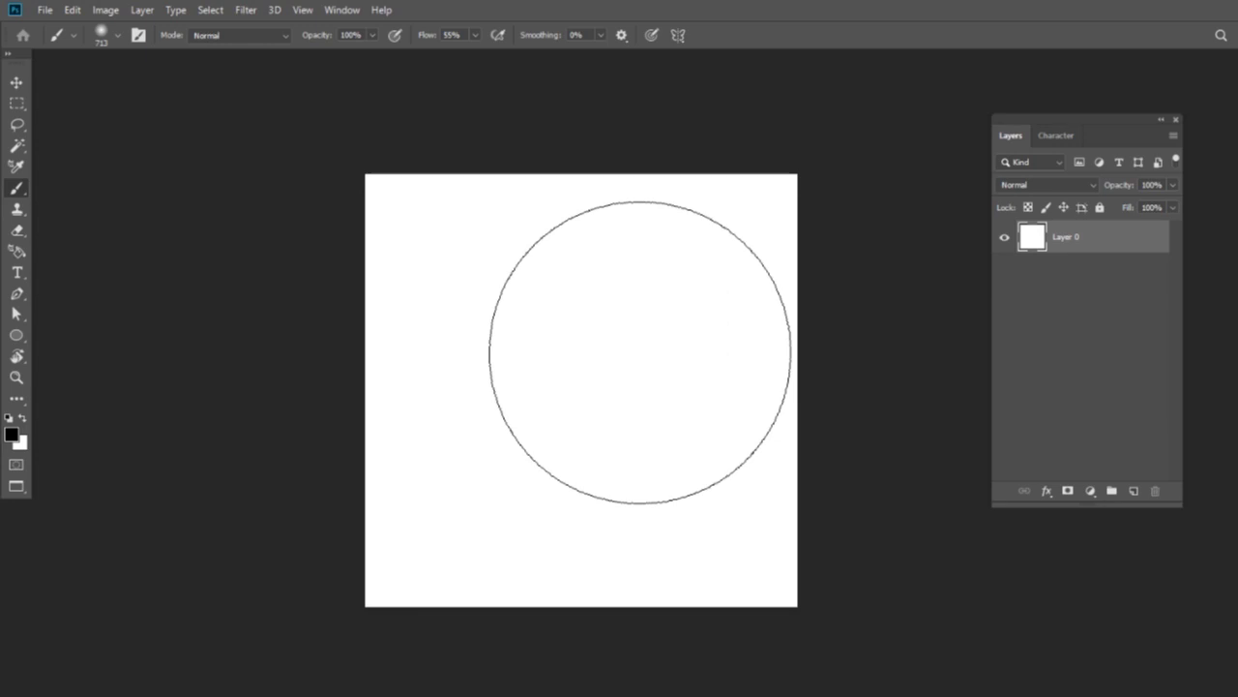
- Open the Elephant image, copy all of it, and paste it into the white document
key(ctrl+o)
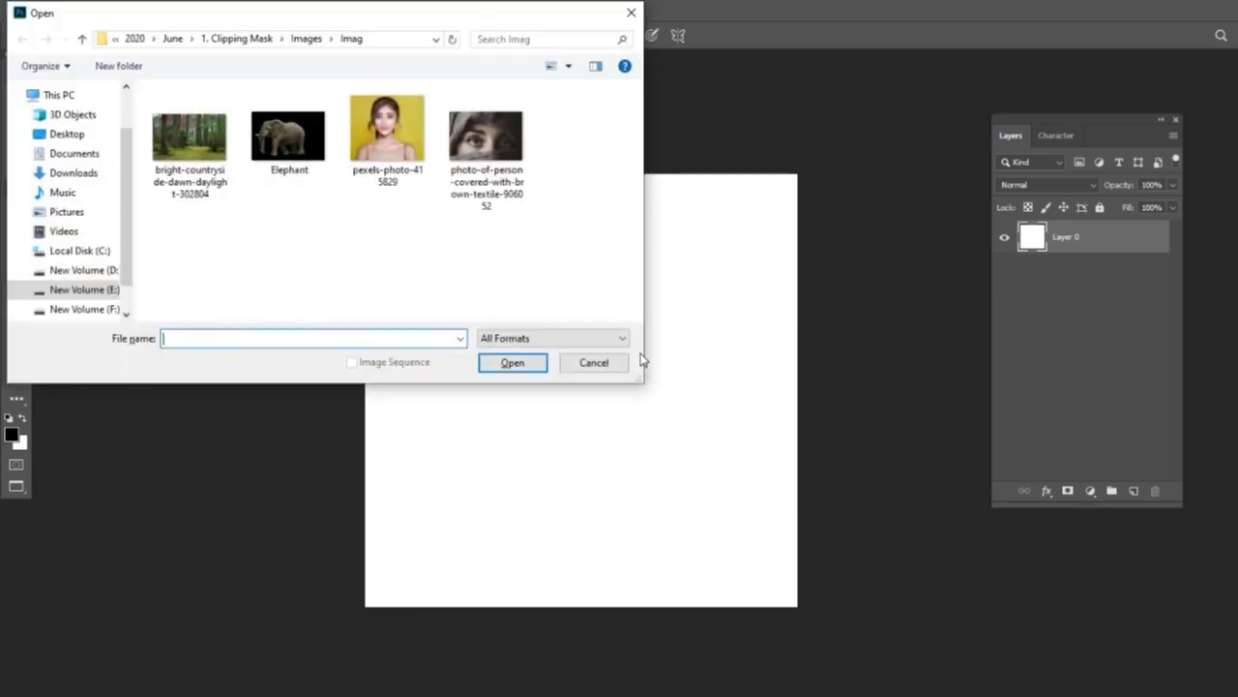
double_click(295, 135)
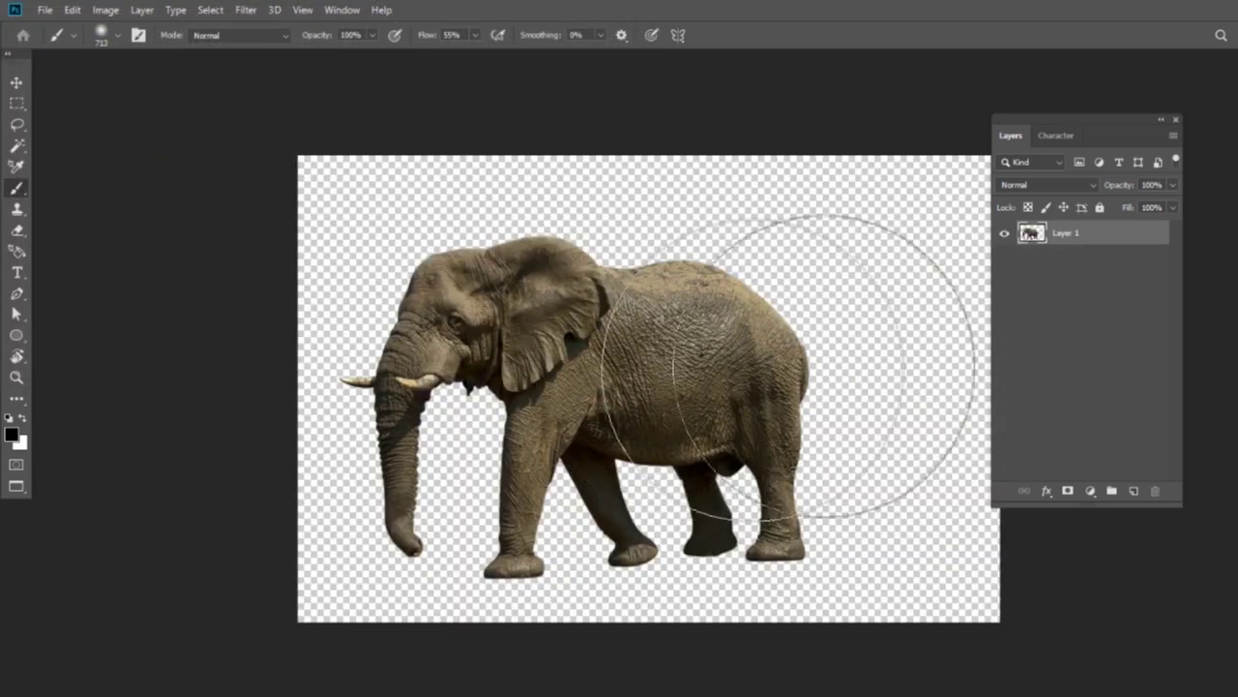
key(ctrl+a)
key(ctrl+c)
key(ctrl+Tab)
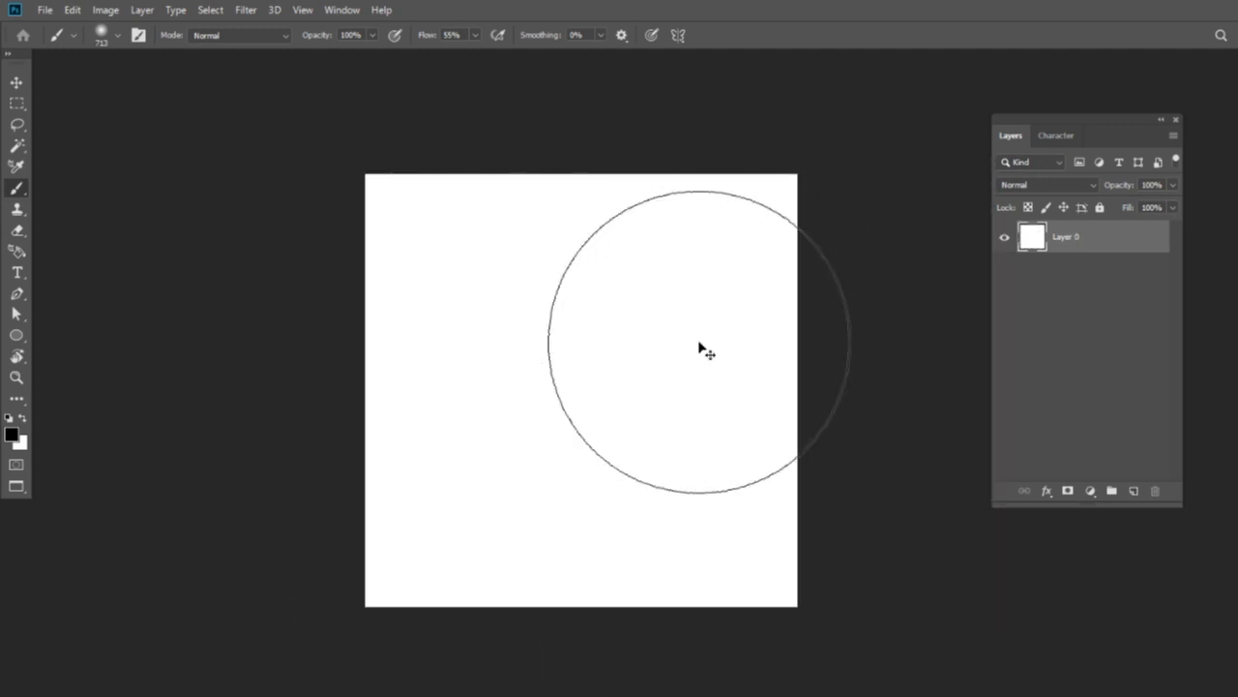
key(ctrl+v)
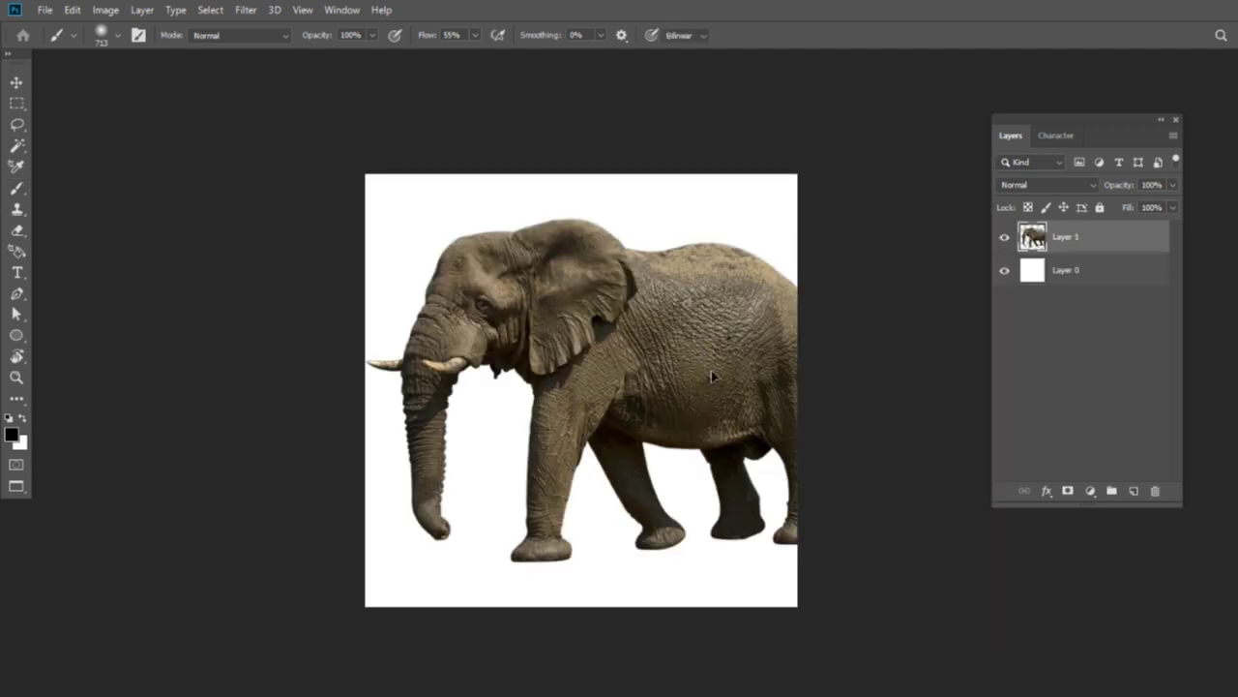
- Scale the pasted elephant to about 86% and position it on the page
key(ctrl+t)
drag(805, 350, 774, 351)
drag(804, 221, 774, 246)
drag(712, 374, 726, 372)
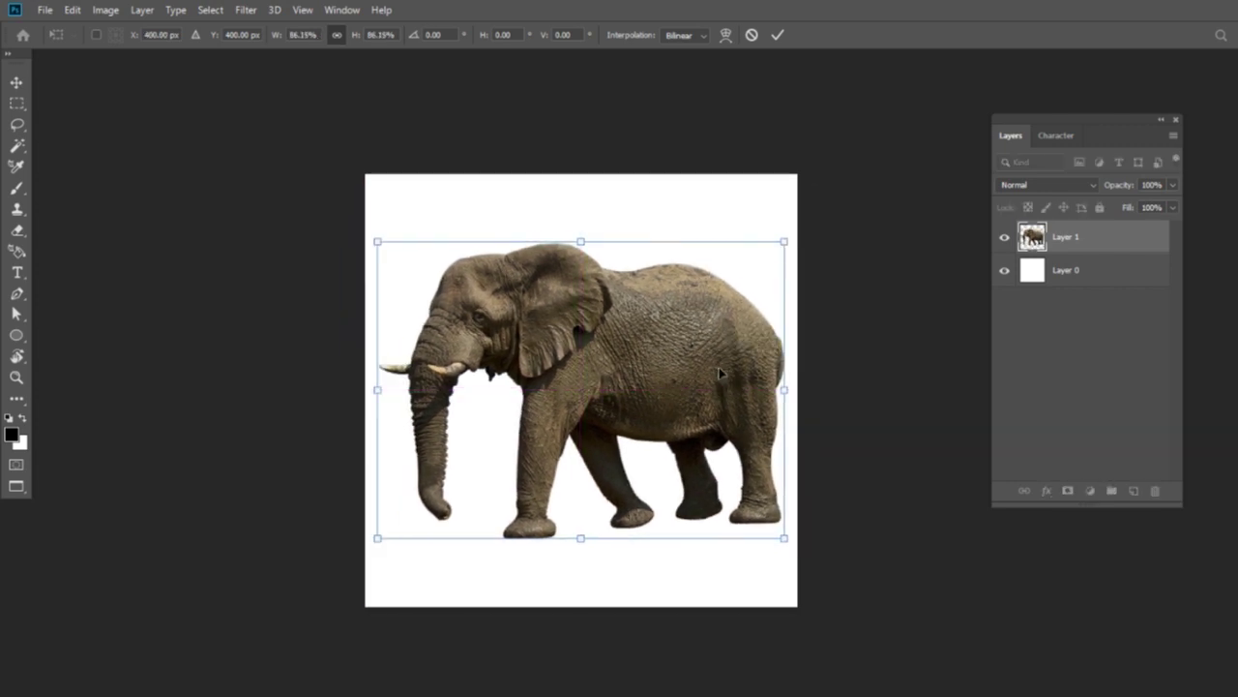
key(Return)
key(b)
key(ctrl+o)
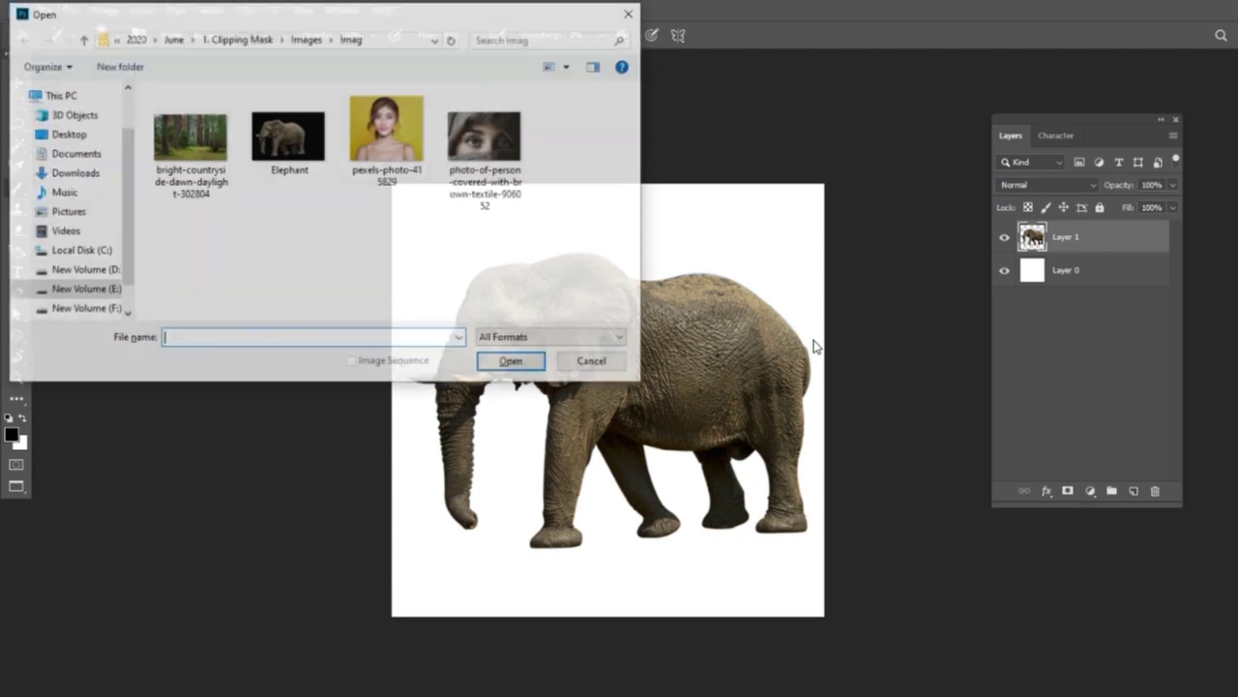
- Open the zebra stripe image from the Images folder, copy it, and paste it into the elephant document
click(306, 39)
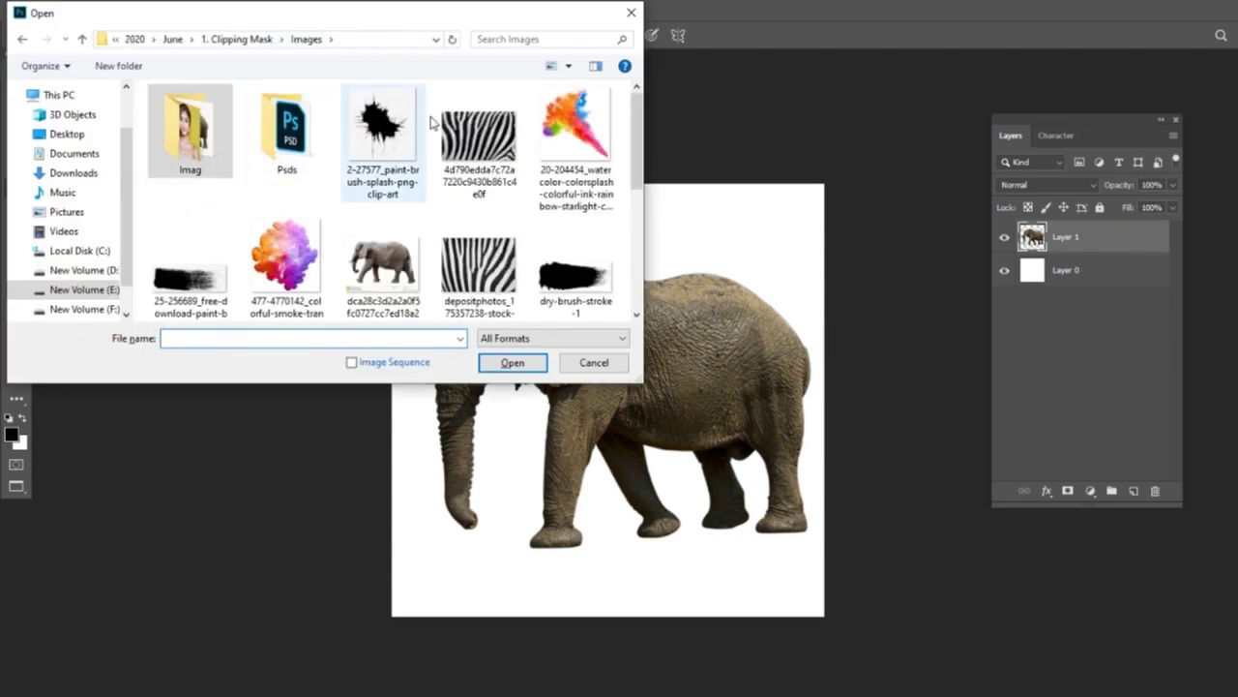
double_click(480, 136)
key(ctrl+c)
key(ctrl+Tab)
key(ctrl+v)
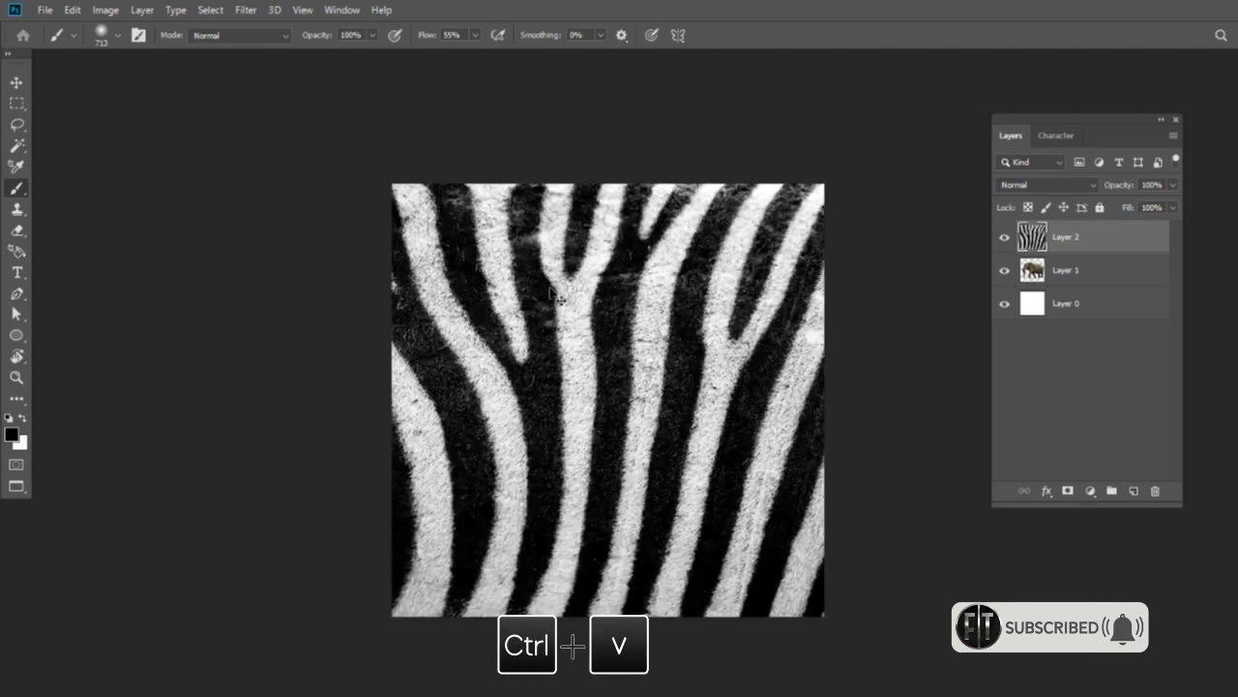
- Shrink the zebra texture to about 36% and place it over the elephant's body
key(ctrl+t)
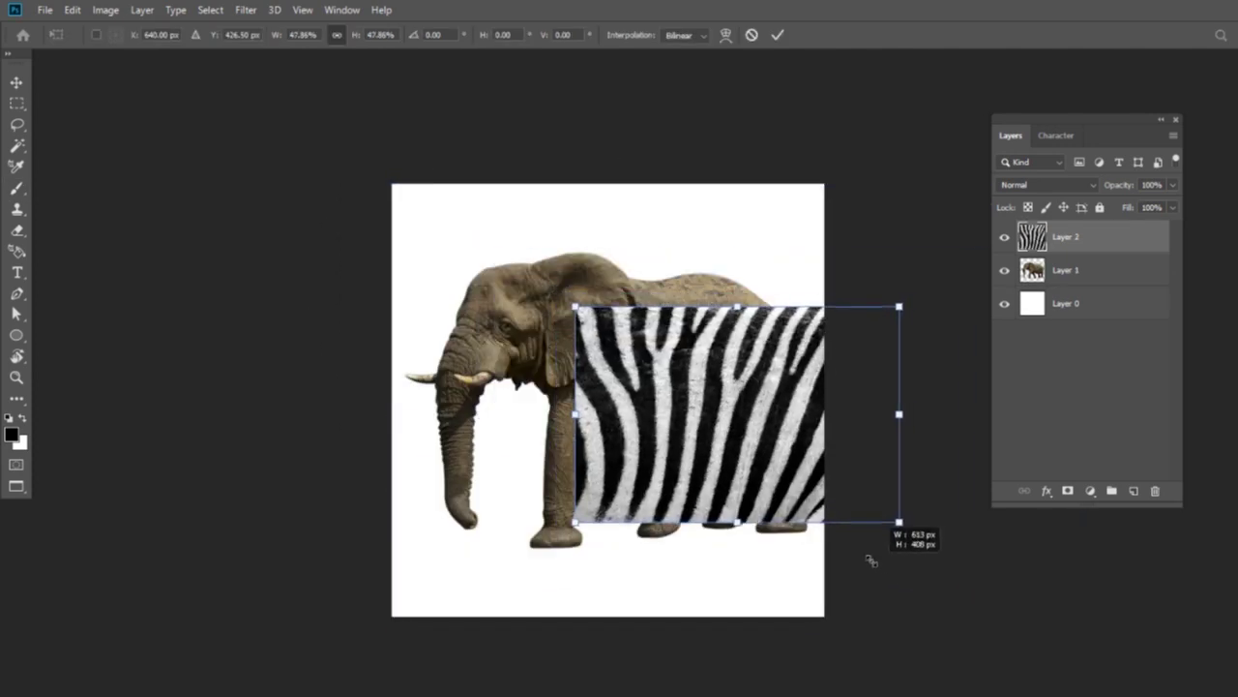
drag(1083, 643, 882, 510)
drag(723, 422, 665, 370)
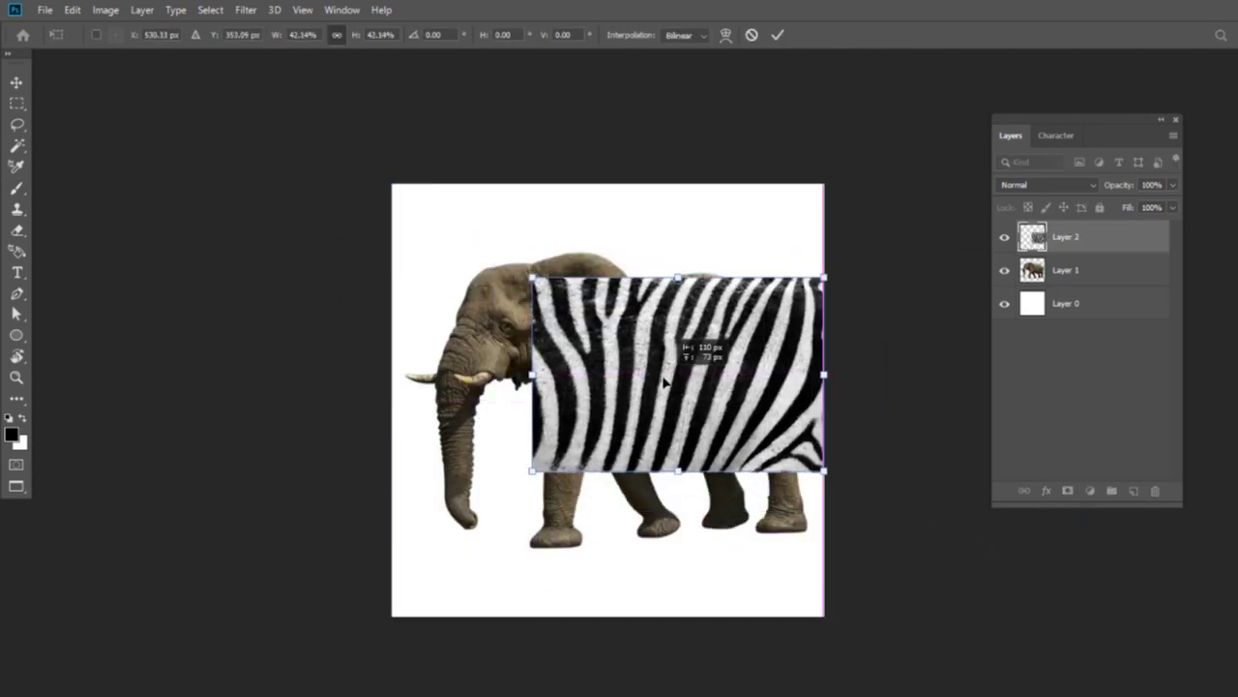
drag(827, 465, 782, 432)
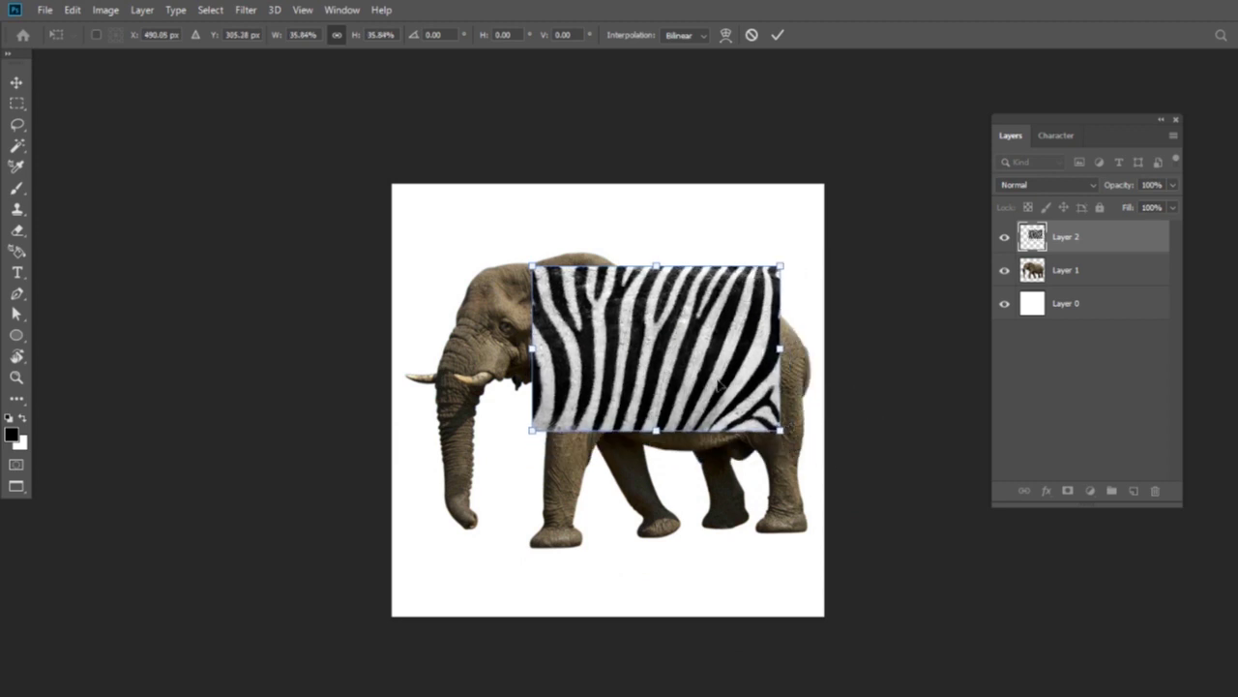
drag(703, 368, 716, 380)
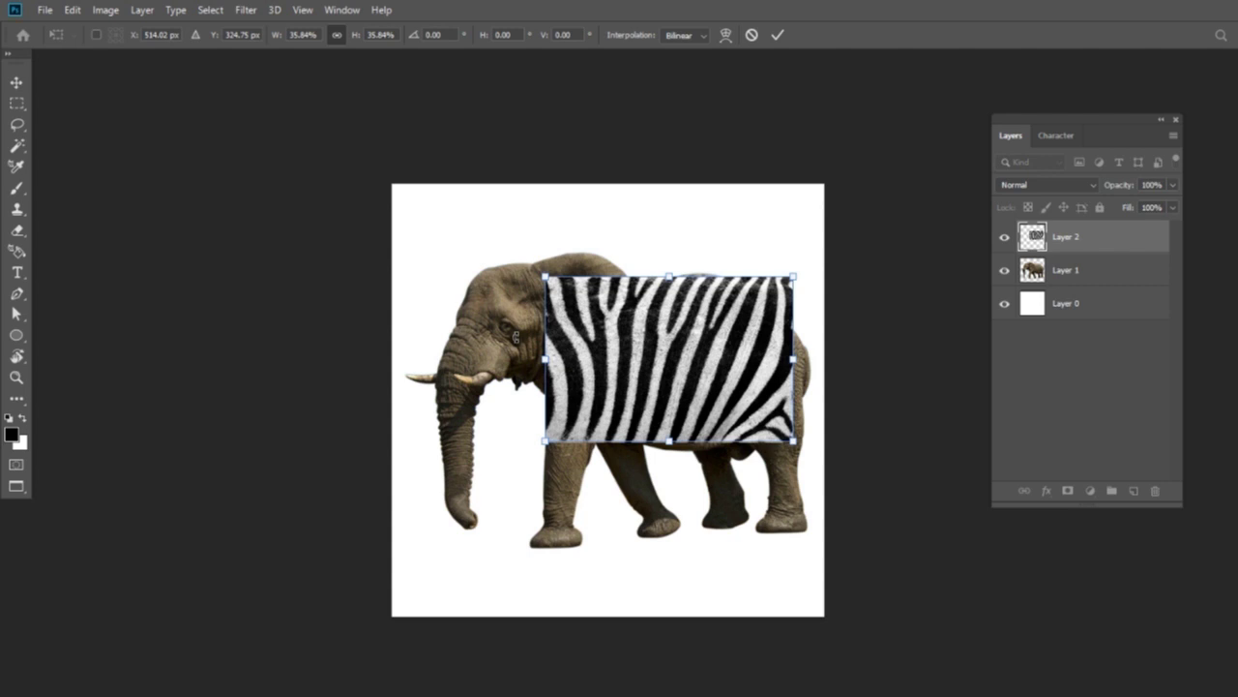
key(Return)
key(b)
key(ctrl+j)
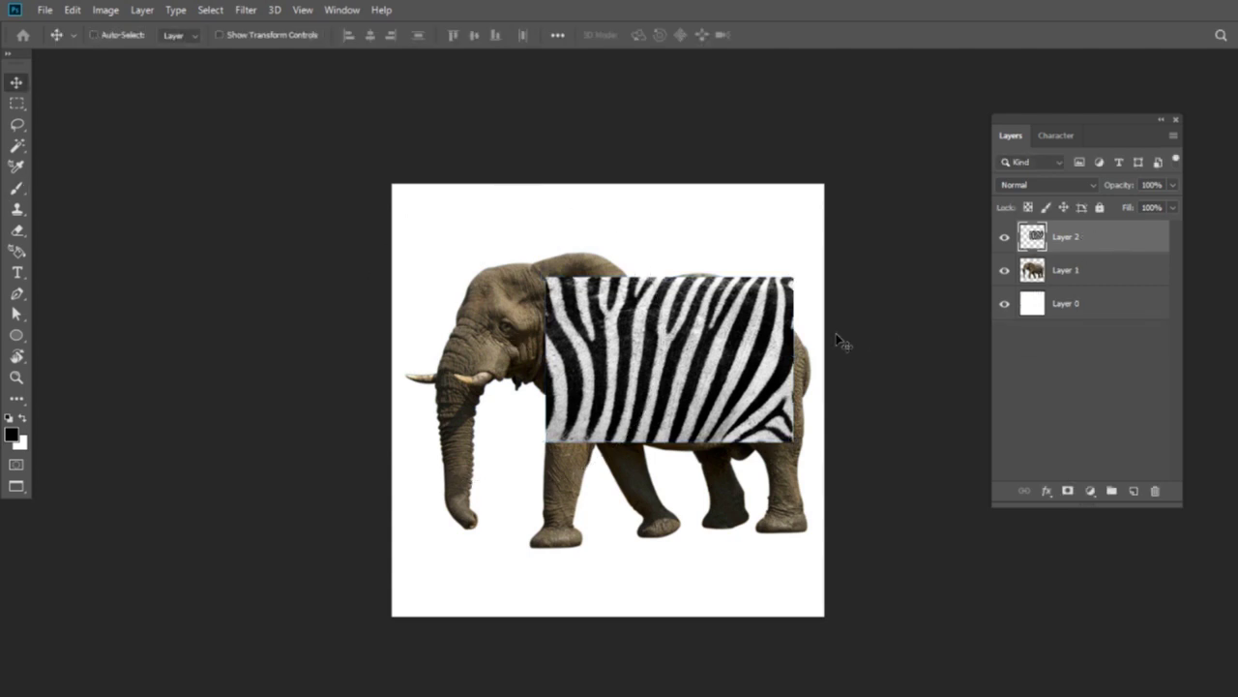
- Enlarge the zebra patch to about 108% to cover the back, then duplicate the layer
key(ctrl+t)
drag(716, 351, 711, 349)
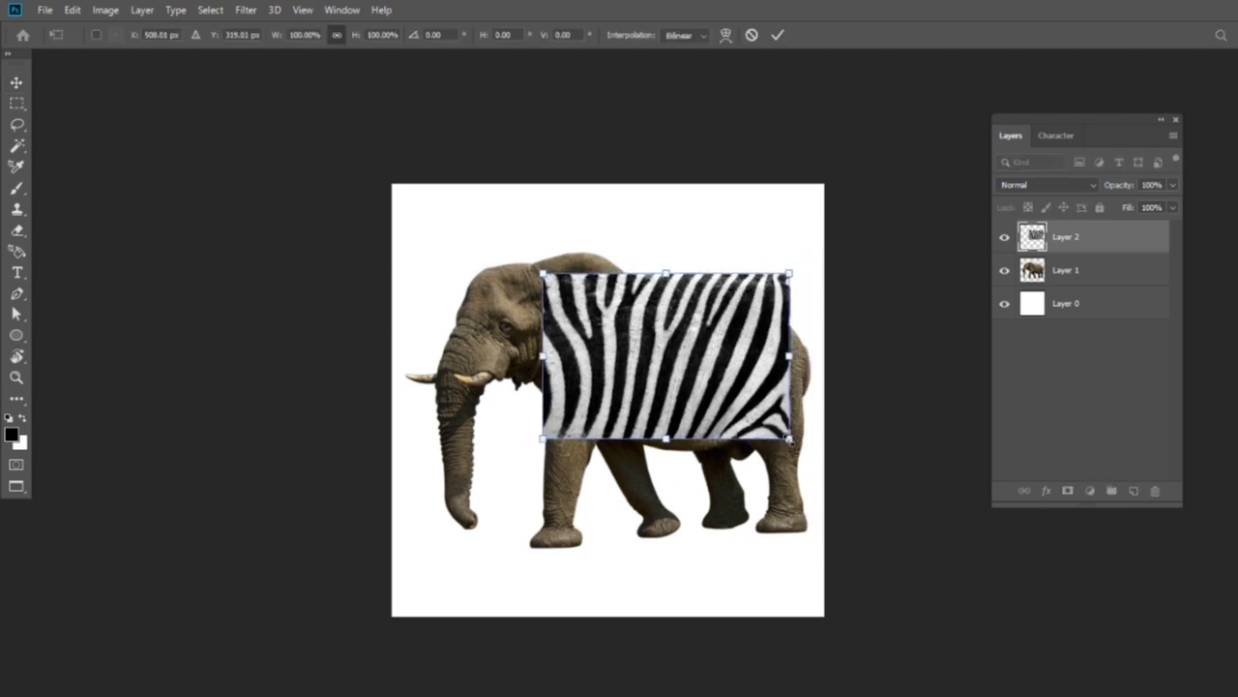
drag(790, 439, 811, 447)
drag(775, 378, 777, 370)
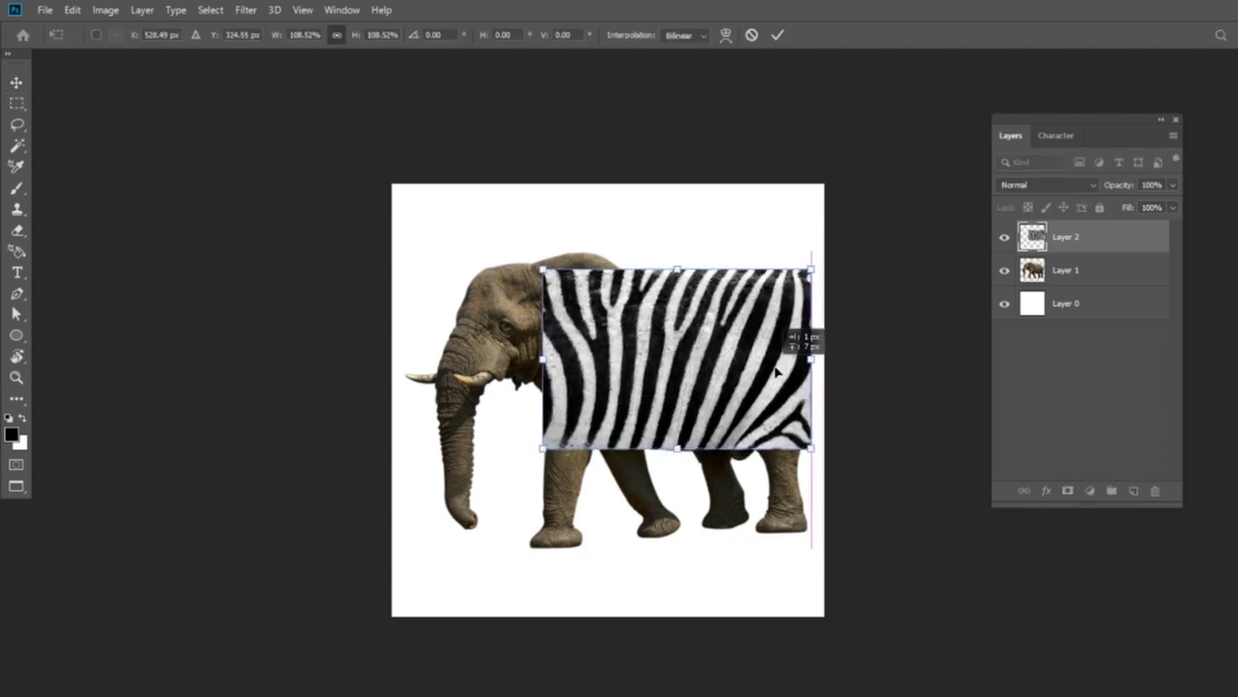
key(Return)
key(ctrl+j)
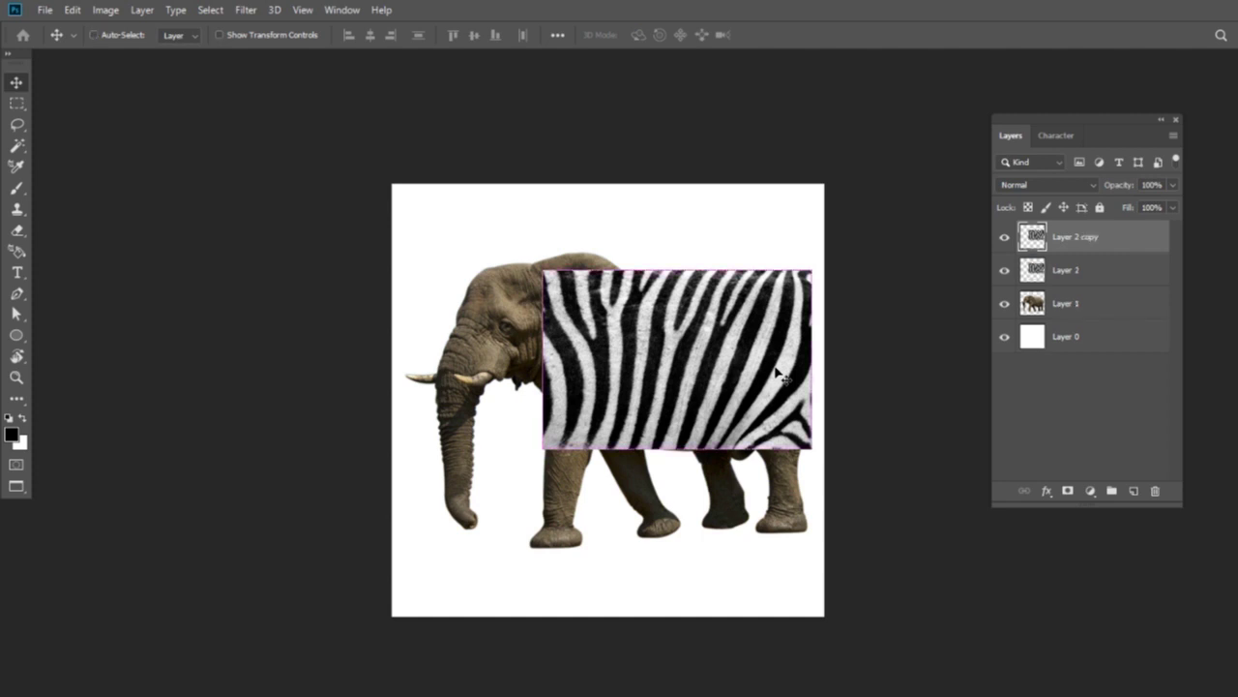
- Move the duplicated zebra patch onto the legs and flip it horizontally and vertically
key(ctrl+t)
mouse_move(779, 372)
mouse_down()
mouse_move(714, 523)
mouse_move(729, 521)
mouse_up()
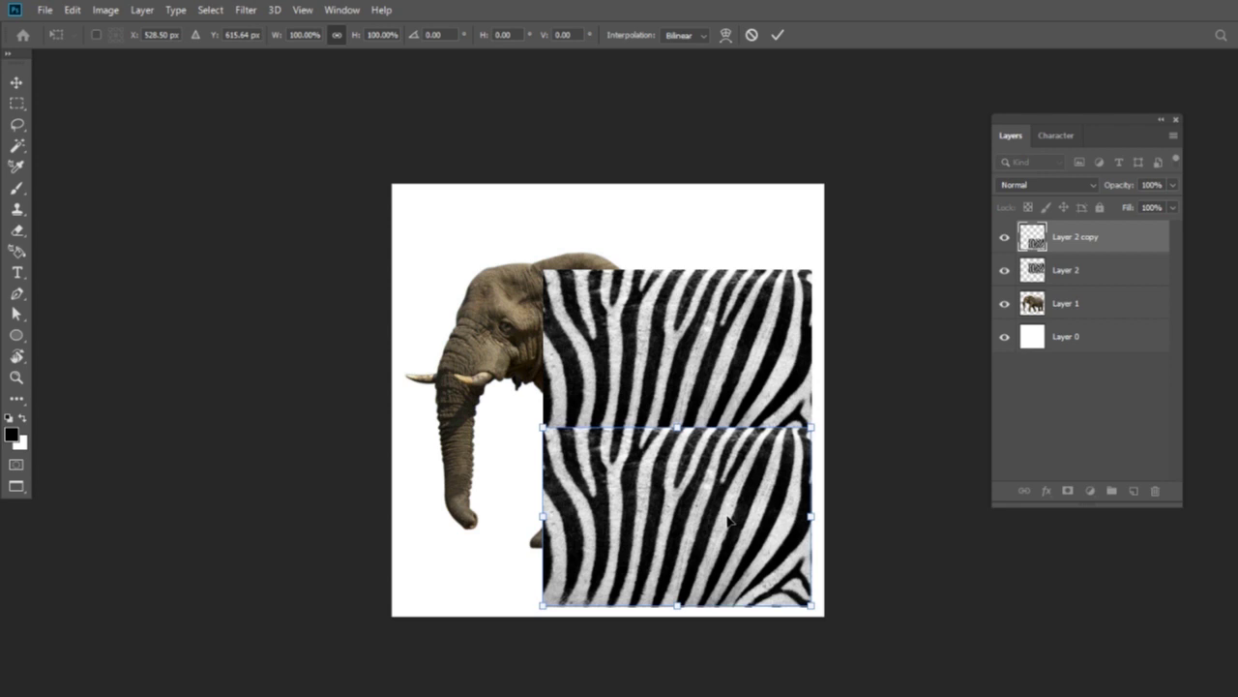
right_click(728, 521)
click(743, 490)
right_click(739, 515)
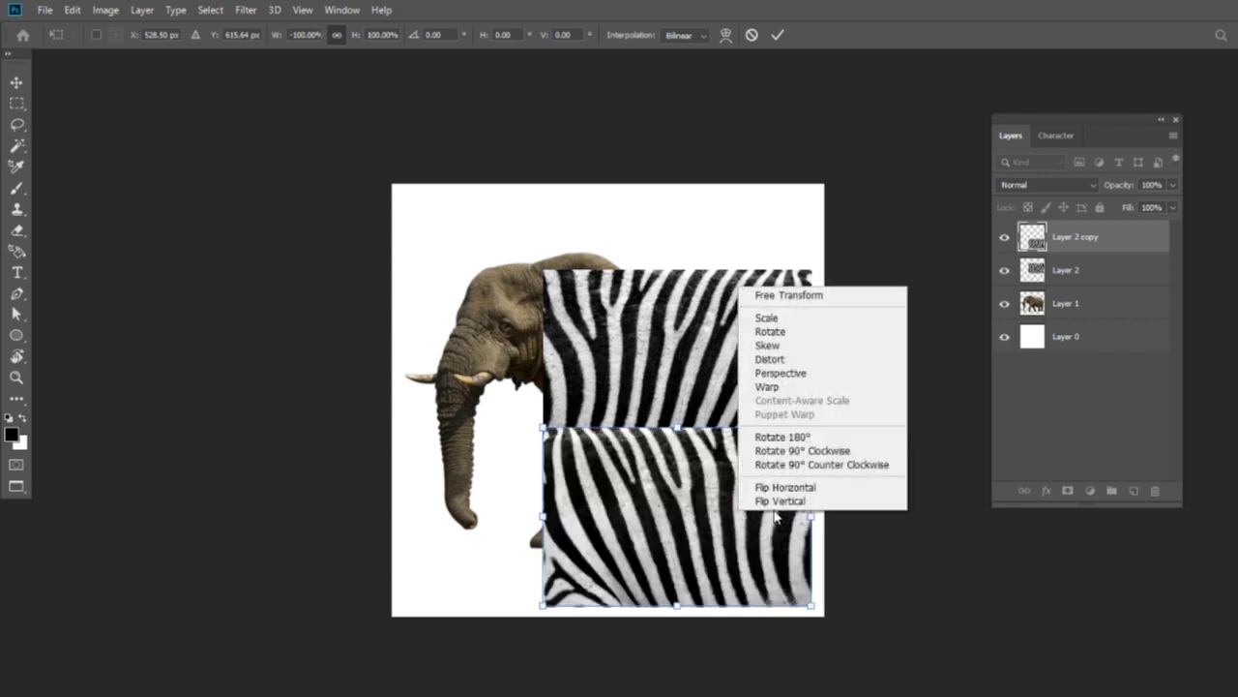
click(778, 501)
- Widen the flipped leg patch to about 106% and settle its position beneath the first patch
drag(775, 504, 764, 500)
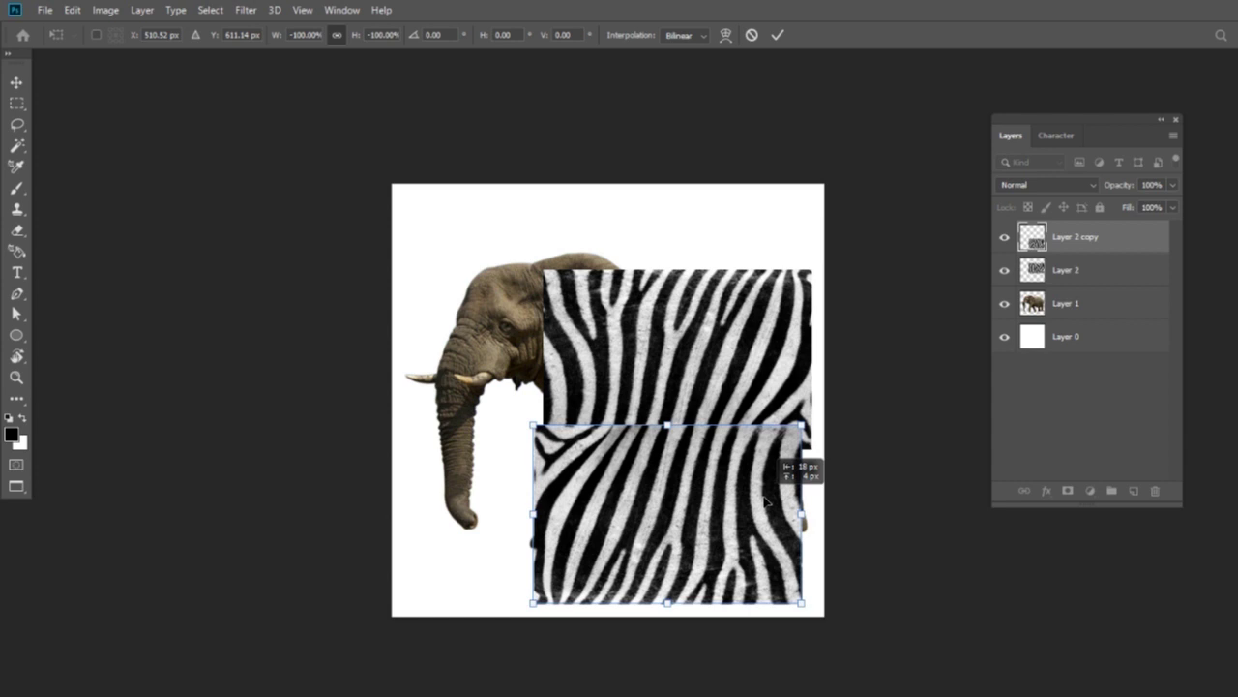
drag(800, 520, 809, 517)
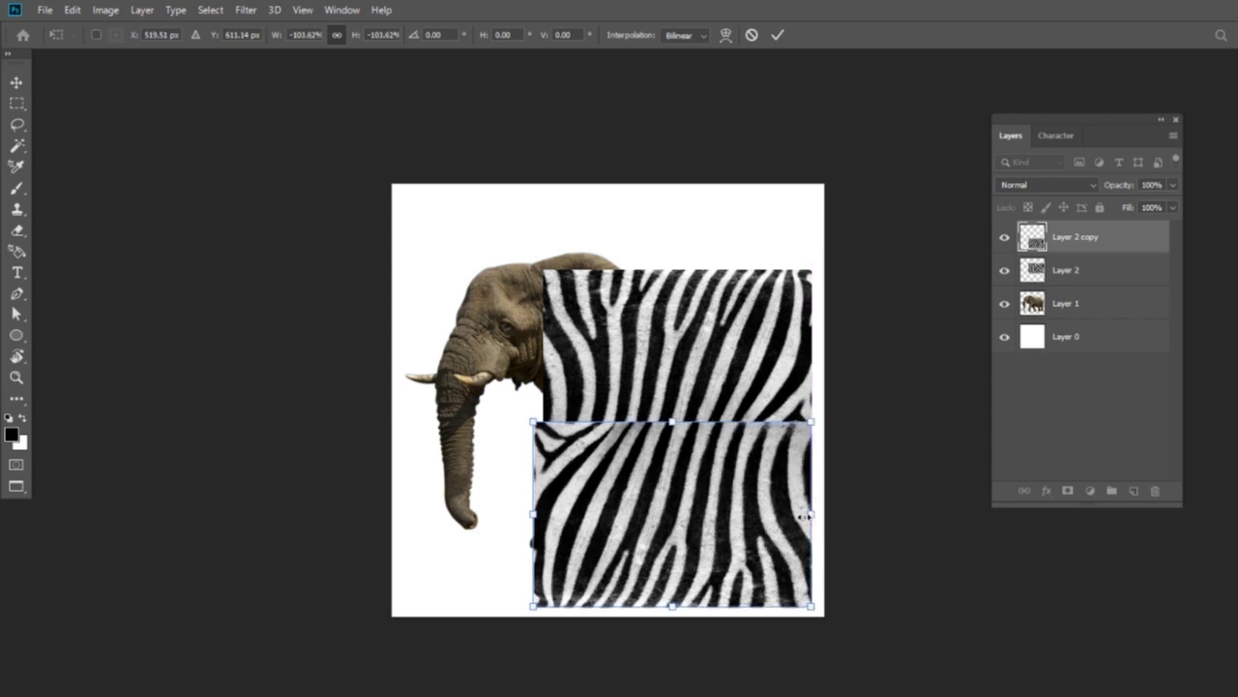
drag(728, 497, 724, 489)
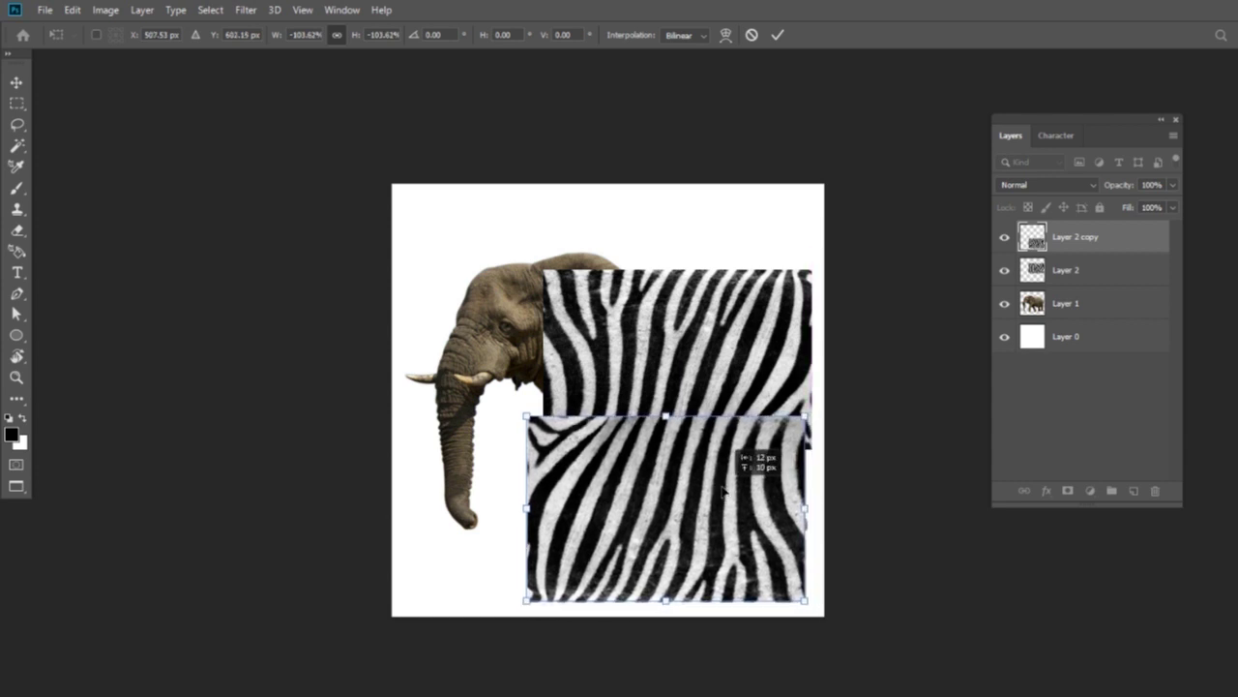
drag(804, 505, 807, 505)
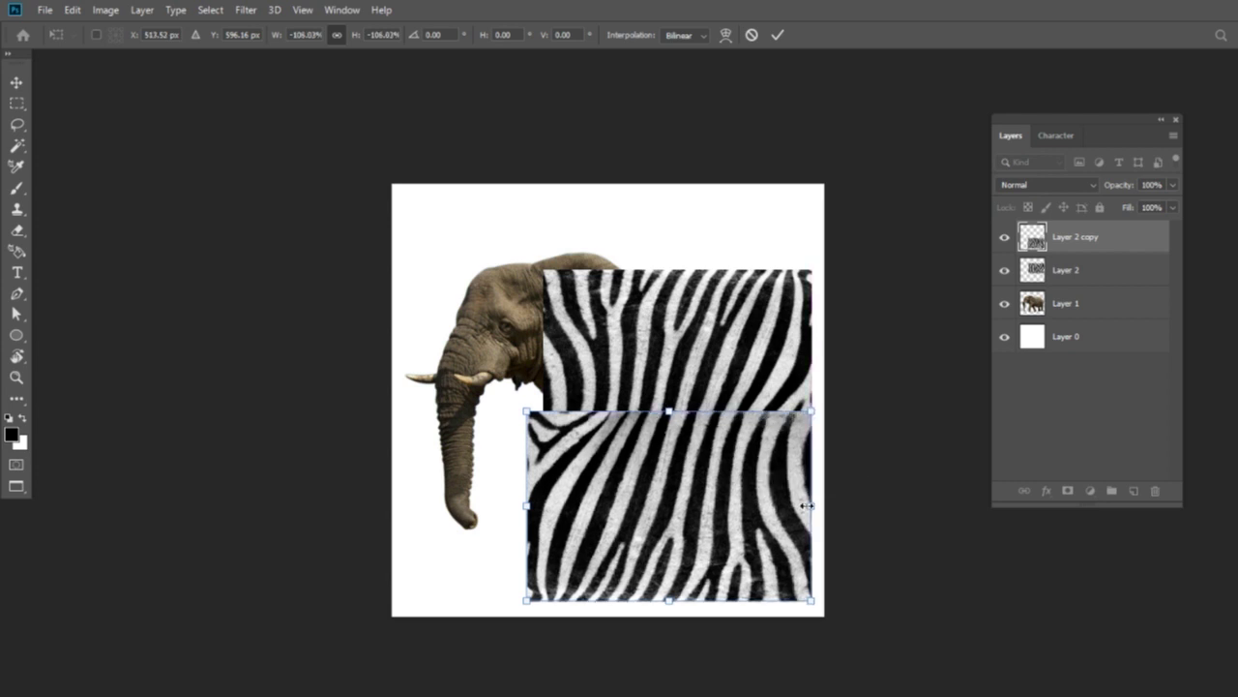
key(Return)
click(1121, 265)
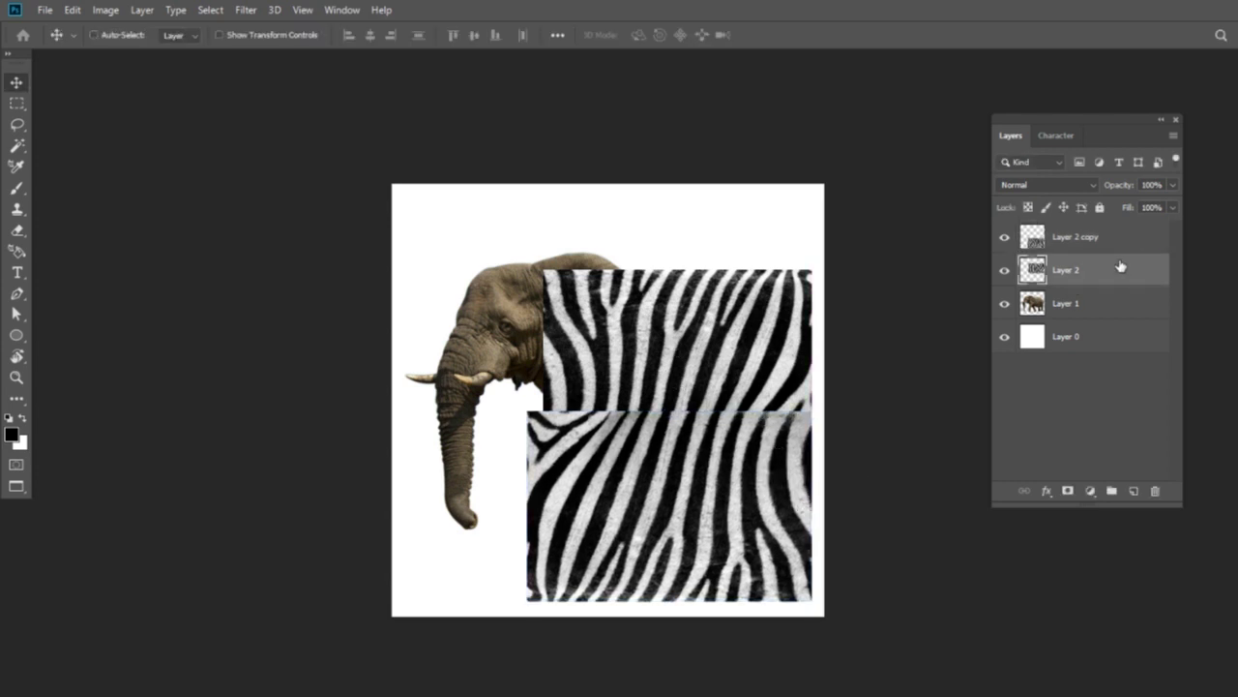
- Duplicate the original zebra layer to the top of the stack and place it over the head at about 88%
key(ctrl+j)
drag(1119, 266, 1126, 238)
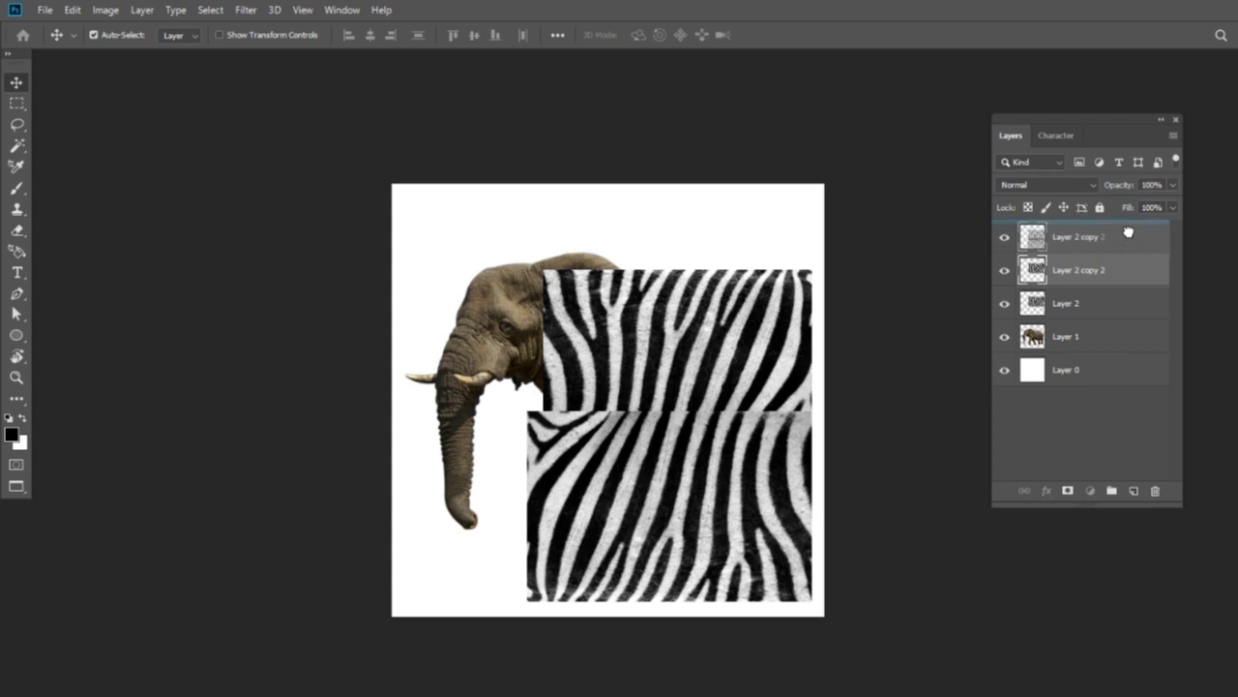
key(ctrl+t)
drag(664, 366, 528, 327)
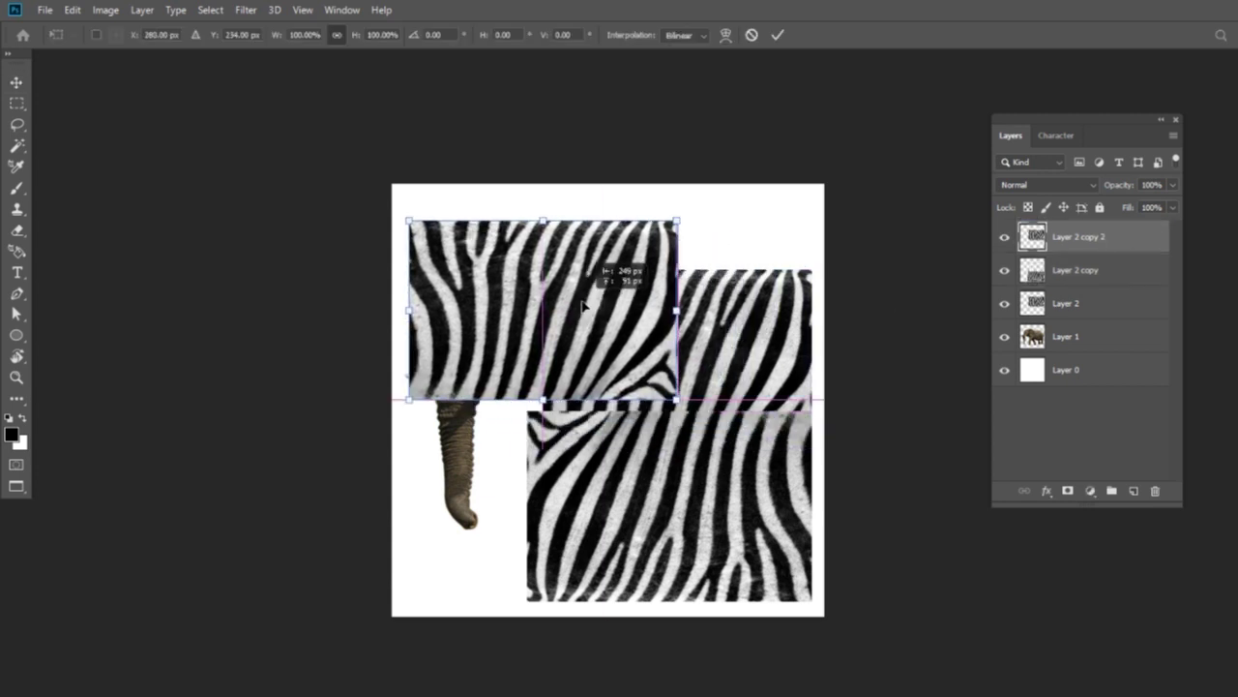
mouse_move(674, 411)
mouse_down()
mouse_move(638, 385)
mouse_move(667, 333)
mouse_up()
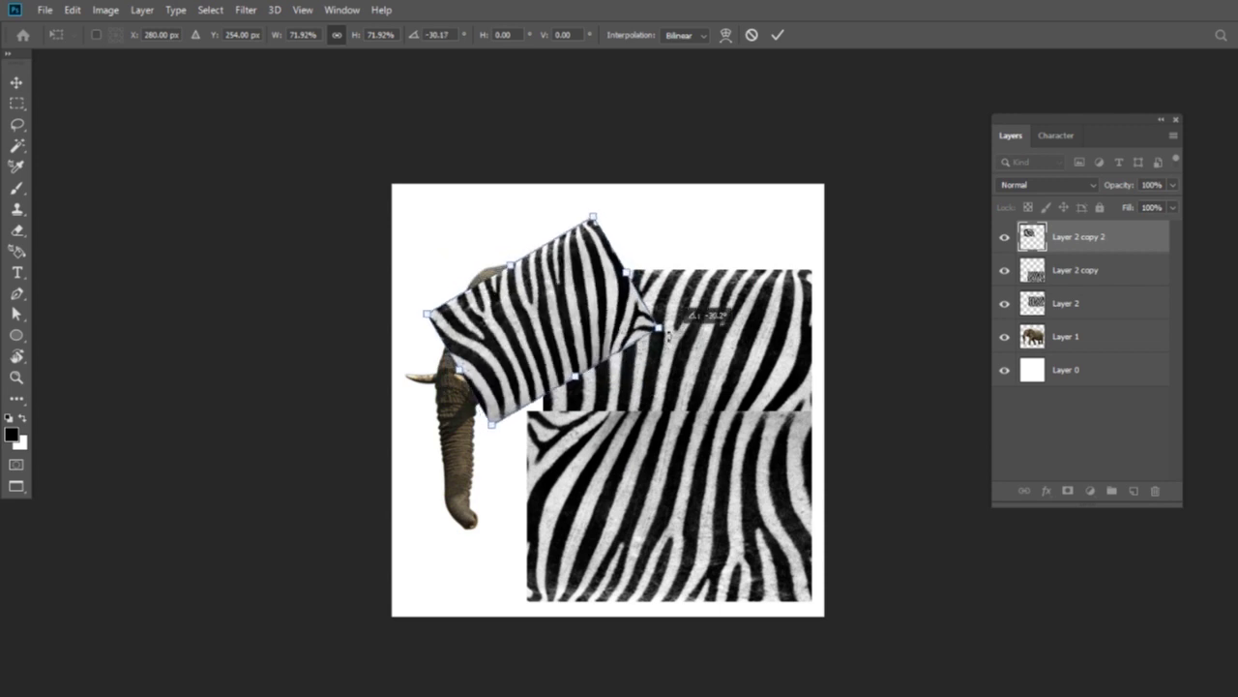
drag(556, 323, 519, 328)
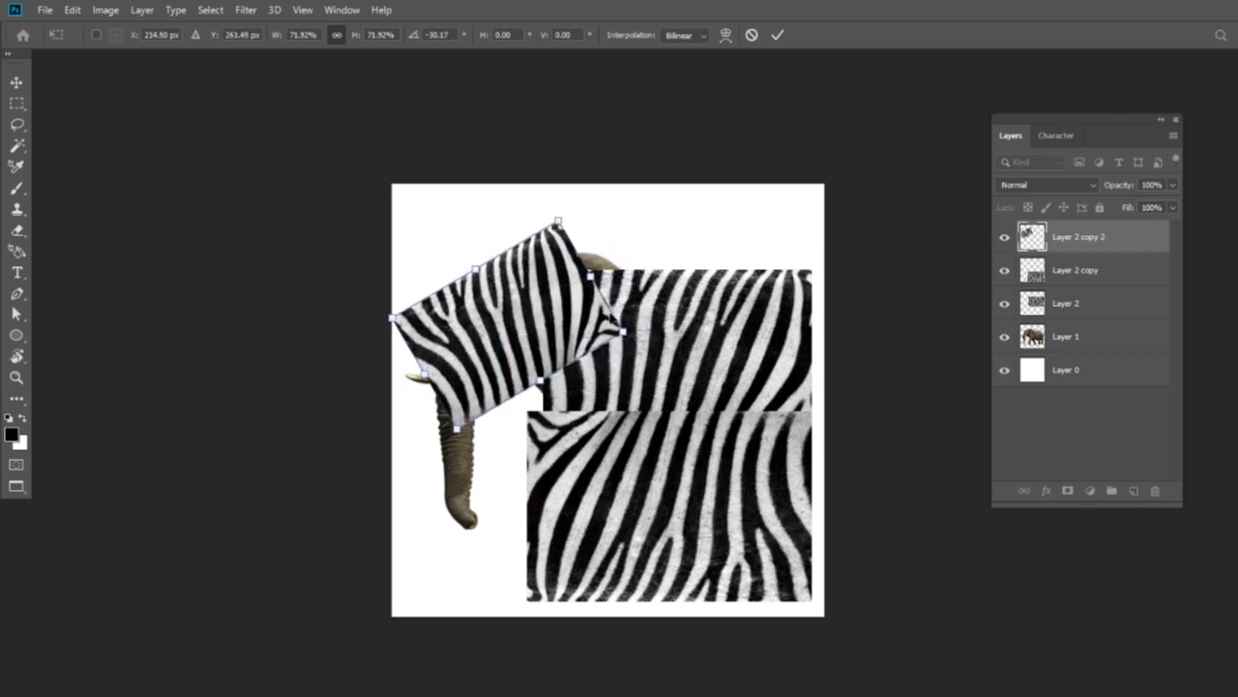
drag(616, 322, 660, 312)
mouse_move(546, 307)
mouse_down()
mouse_move(566, 308)
mouse_move(550, 304)
mouse_up()
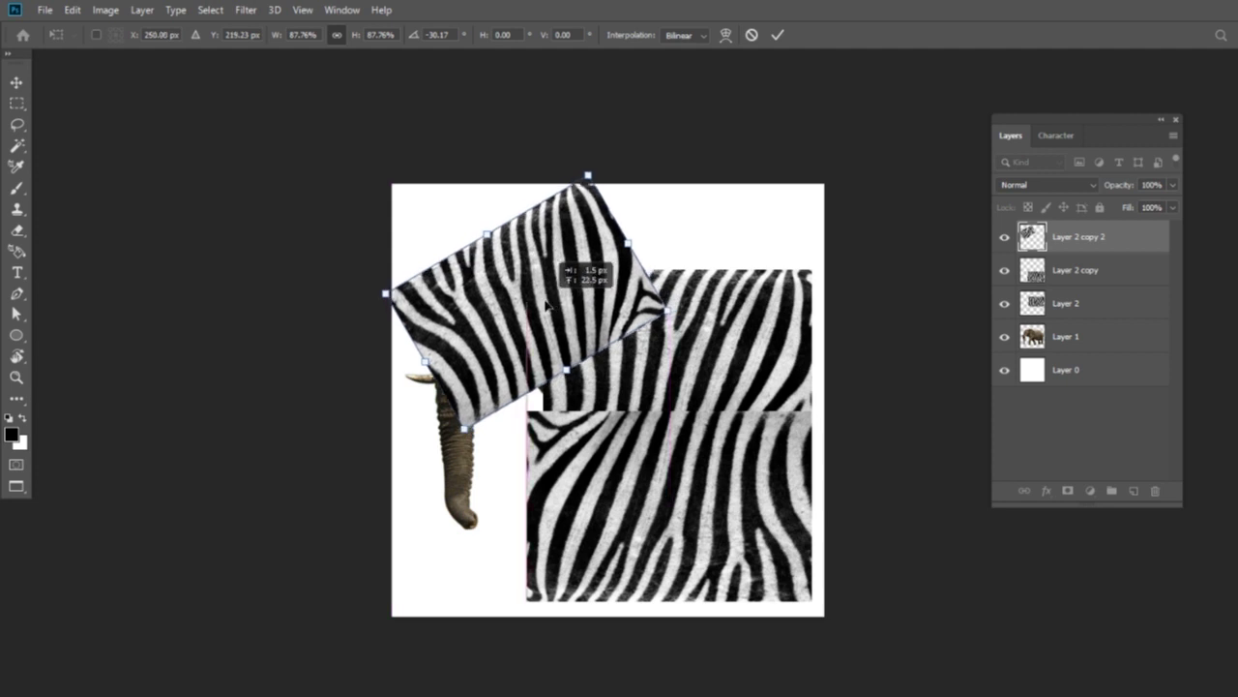
key(Return)
- Duplicate the head patch, move it lower left, rotate it about -47° and shrink it to 80%
key(ctrl+j)
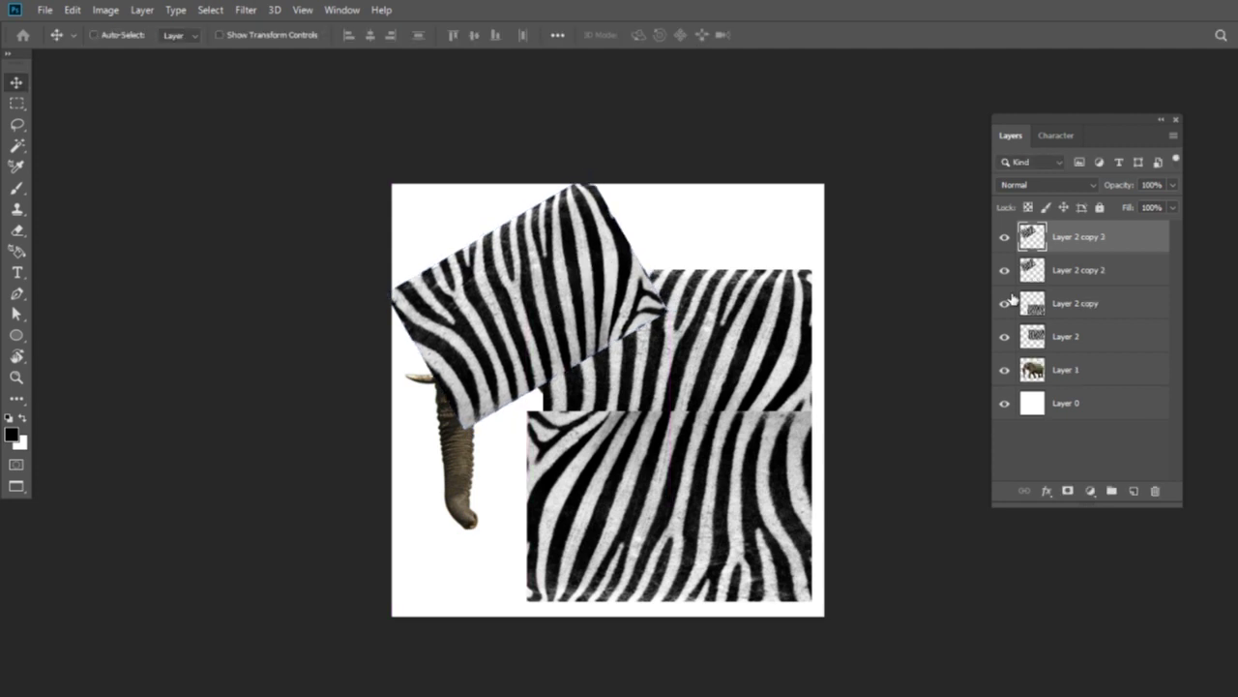
key(ctrl+t)
drag(531, 261, 470, 389)
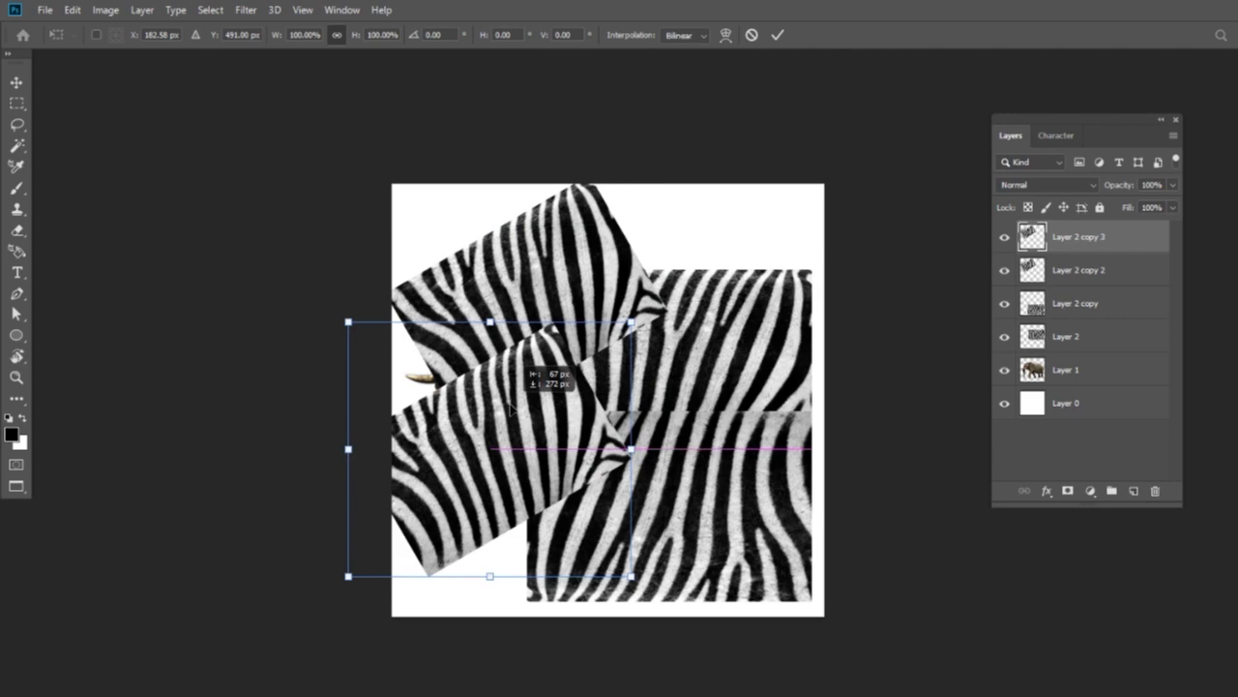
mouse_move(629, 604)
mouse_down()
mouse_move(604, 424)
mouse_move(592, 438)
mouse_up()
drag(499, 365, 465, 450)
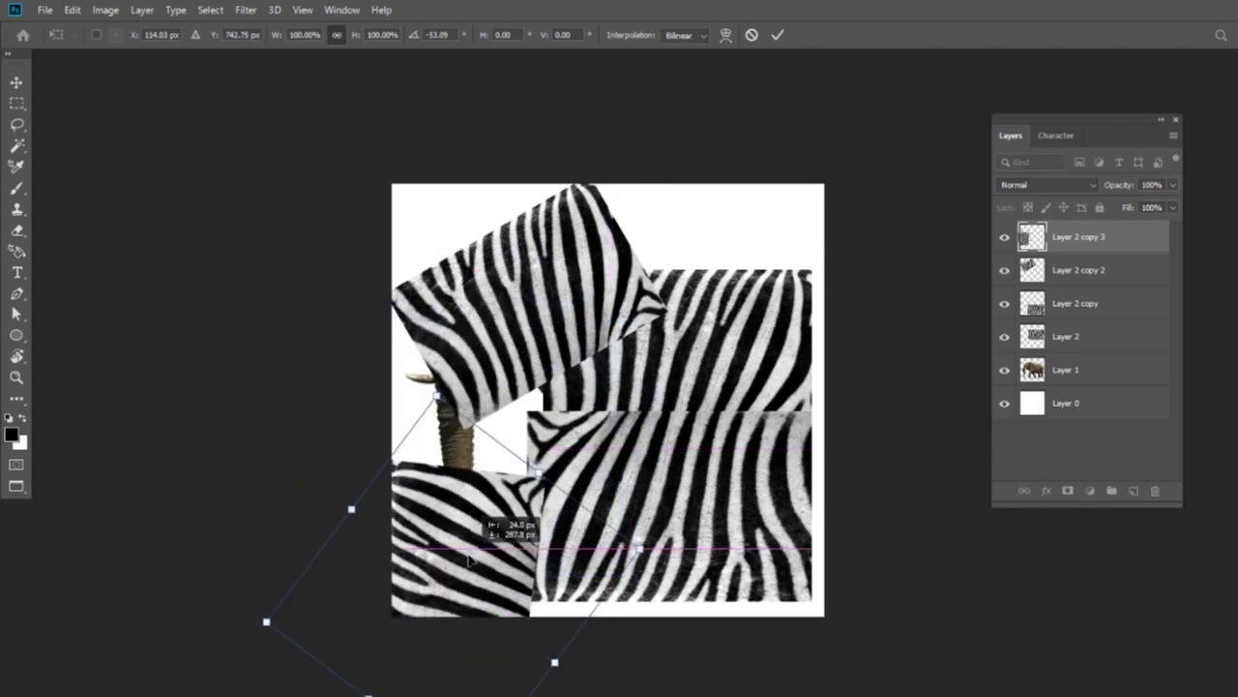
drag(457, 693, 453, 615)
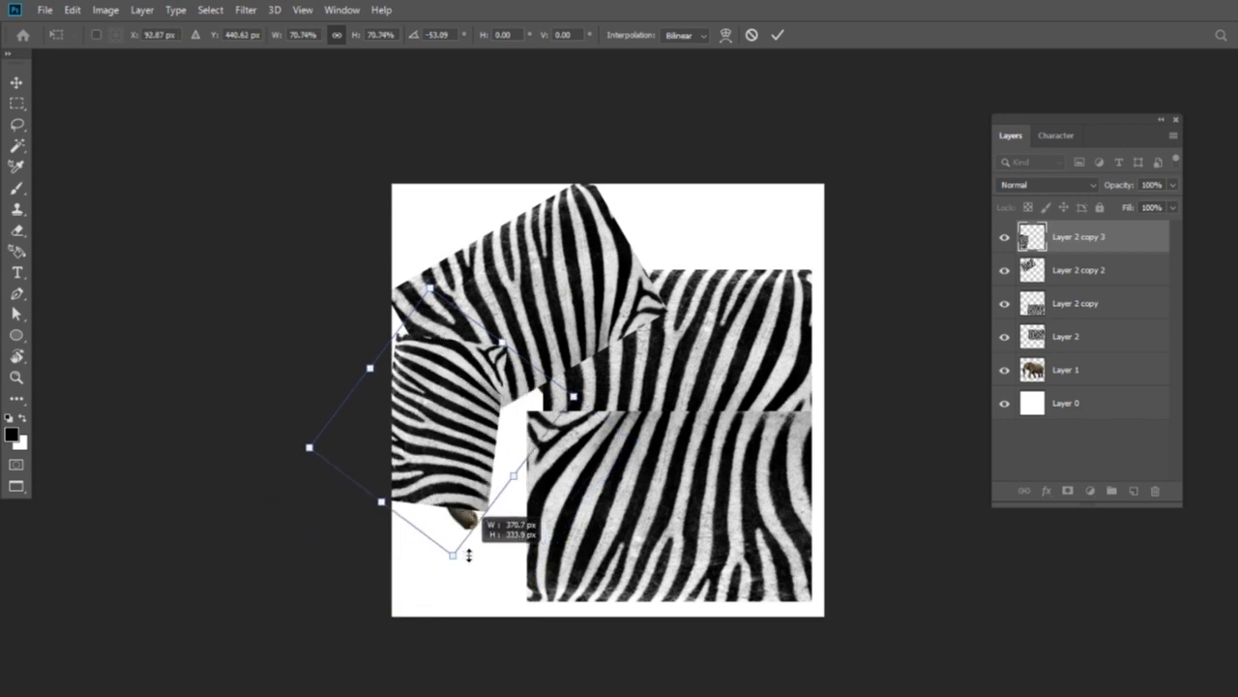
- Fine-tune the left patch's angle, shrink it to about 75%, and nudge it right
drag(473, 487, 481, 513)
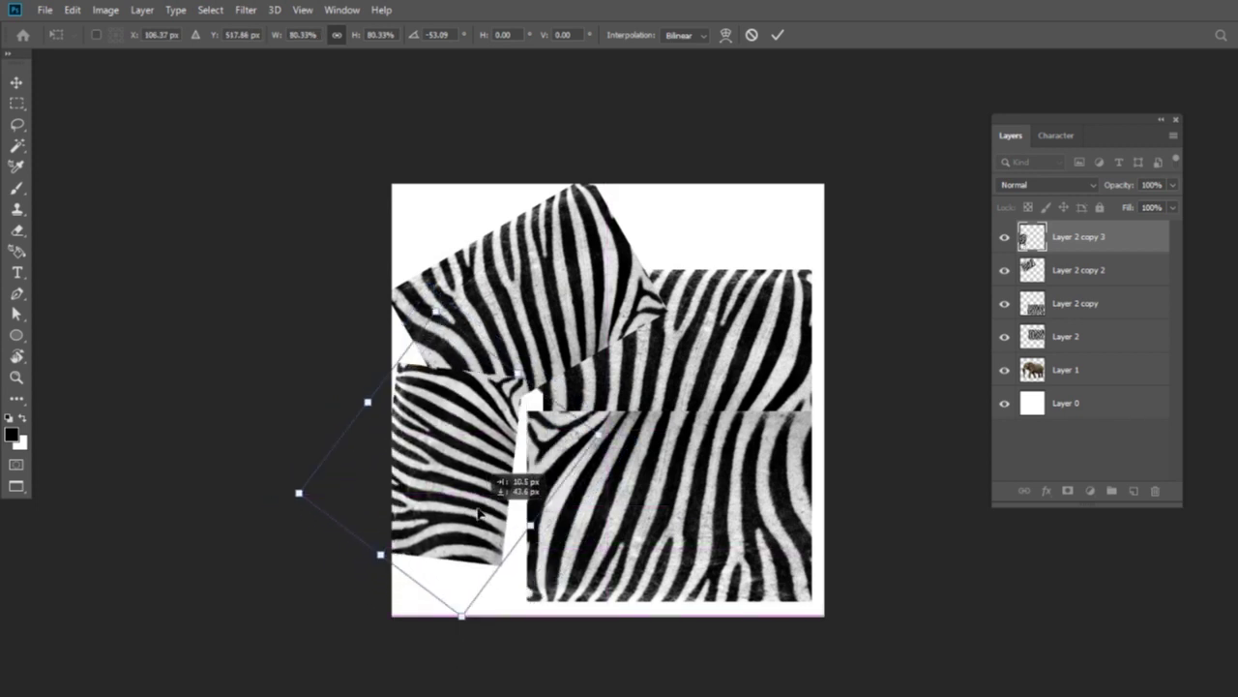
drag(435, 676, 462, 672)
drag(472, 619, 475, 594)
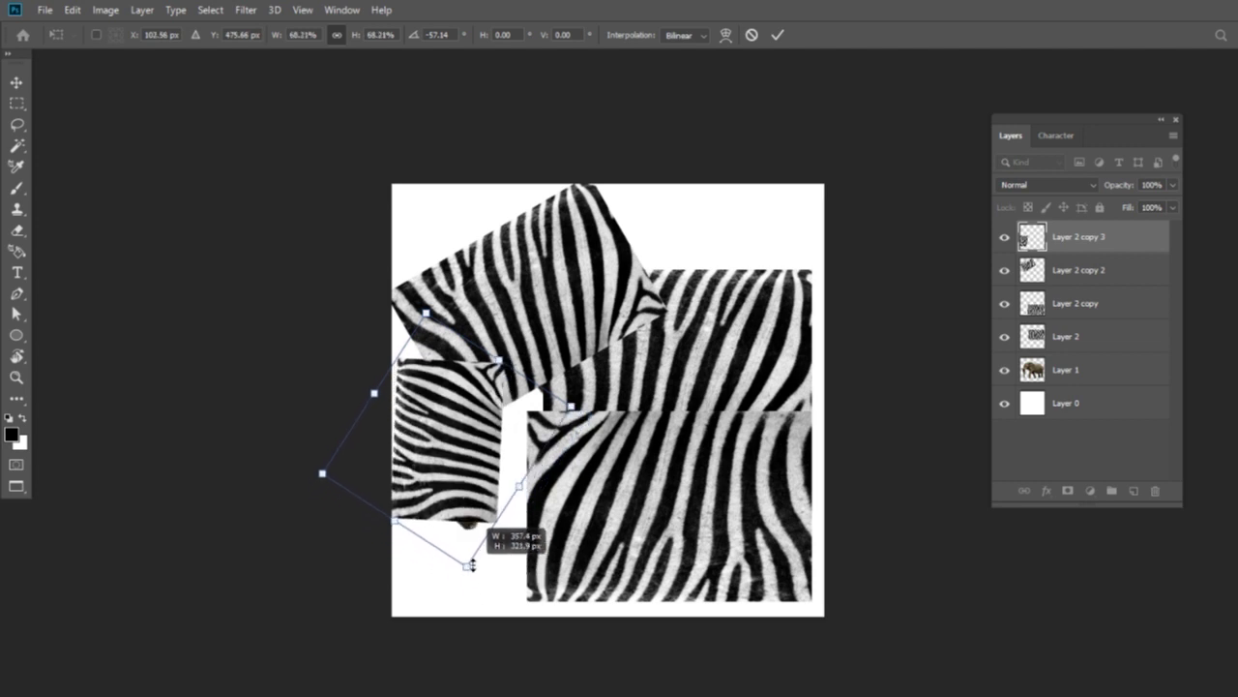
drag(475, 594, 479, 581)
key(Return)
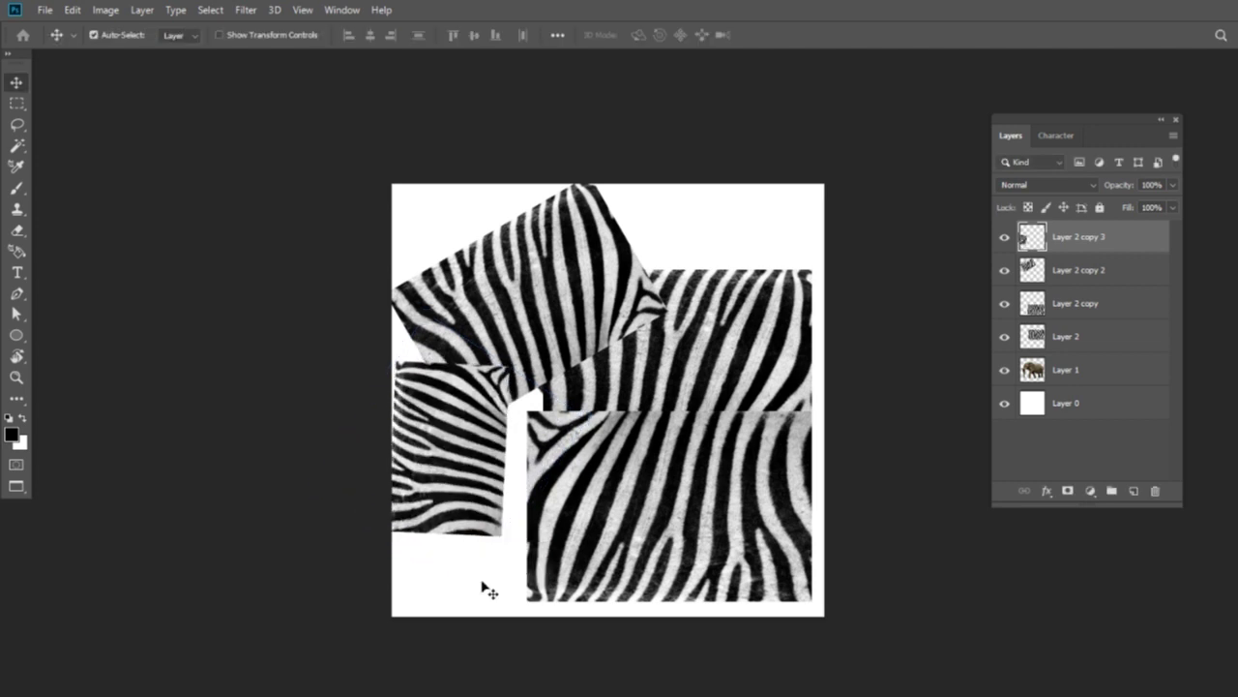
key(shift+Right)
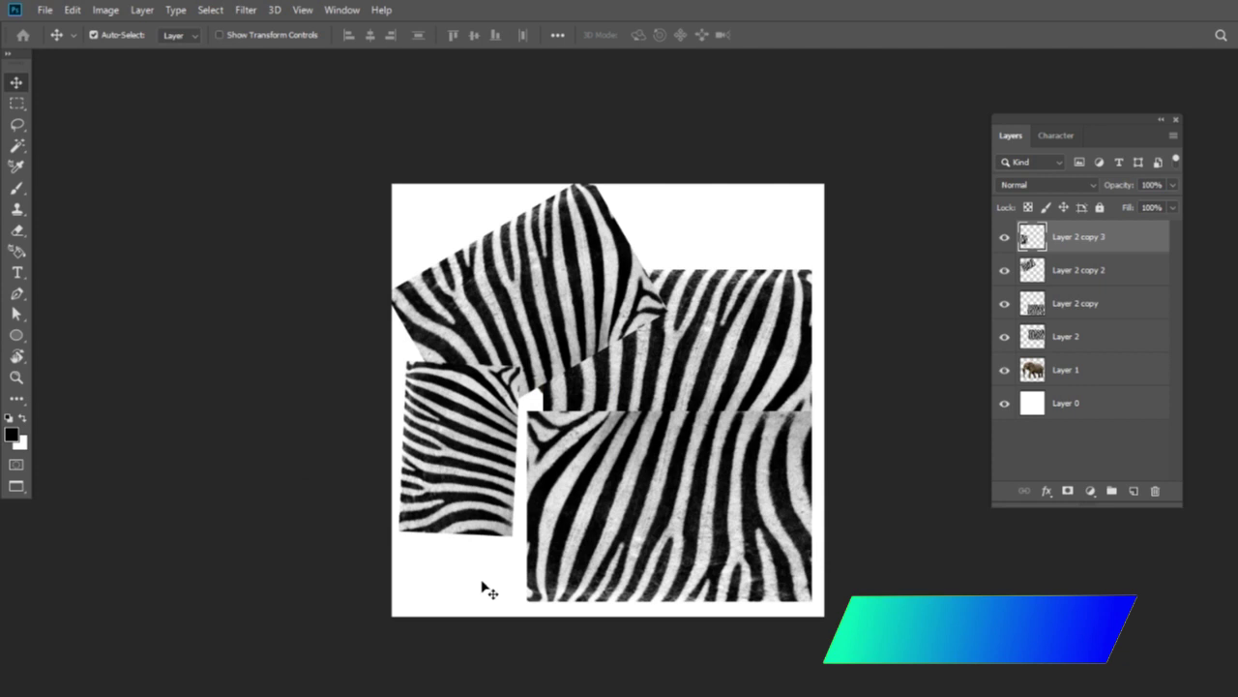
- Clip Layer 2, Layer 2 copy, copy 2 and copy 3 to the elephant silhouette Layer 1, then zoom in
click(1124, 373)
click(1128, 339)
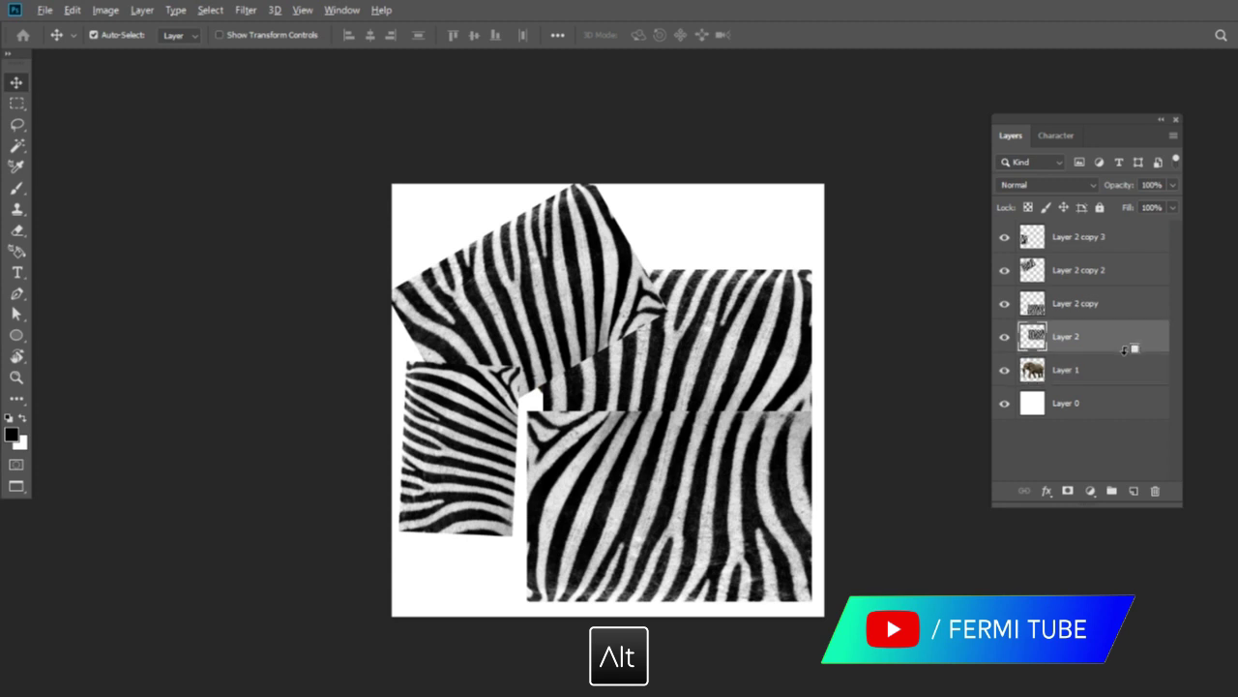
alt+click(1129, 351)
alt+click(1134, 317)
alt+click(1141, 285)
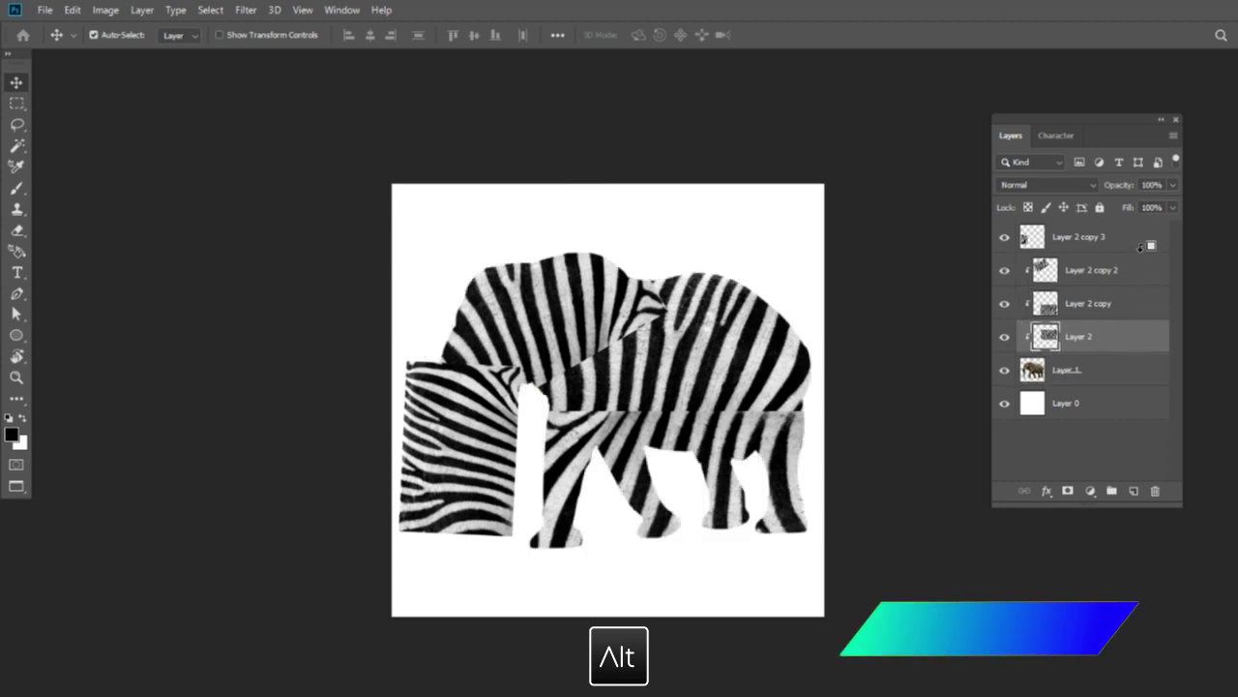
alt+click(1141, 248)
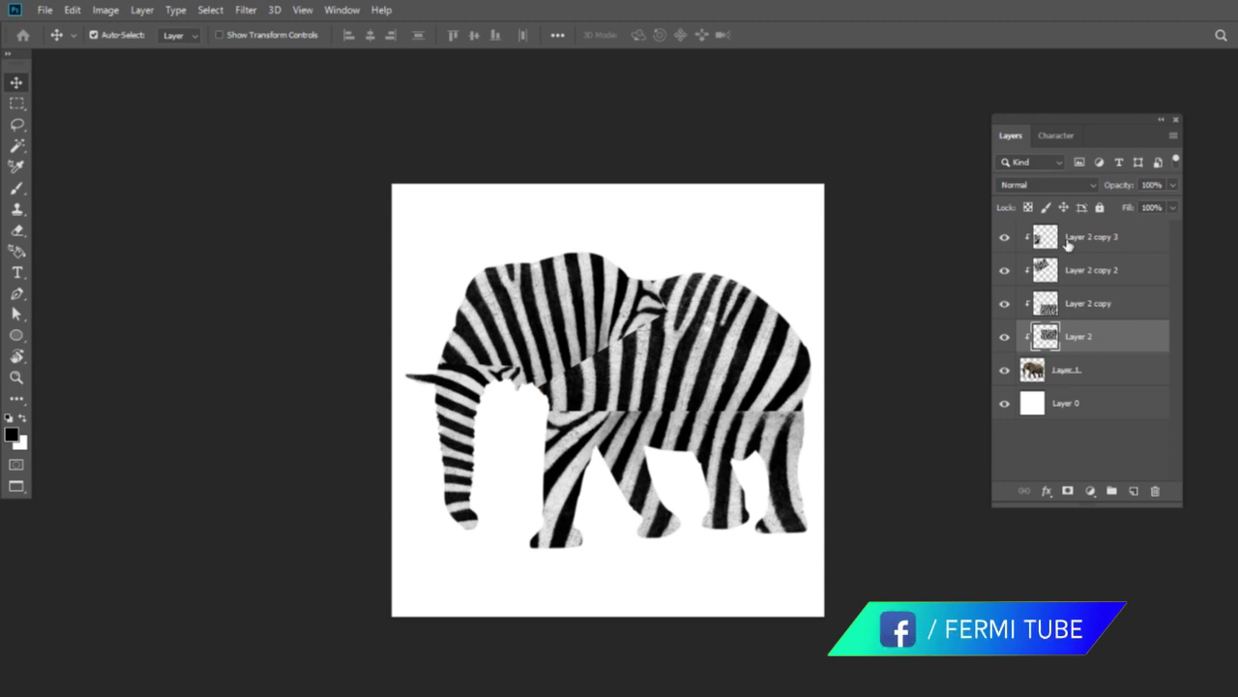
key(ctrl+plus)
key(ctrl+plus)
key(ctrl+plus)
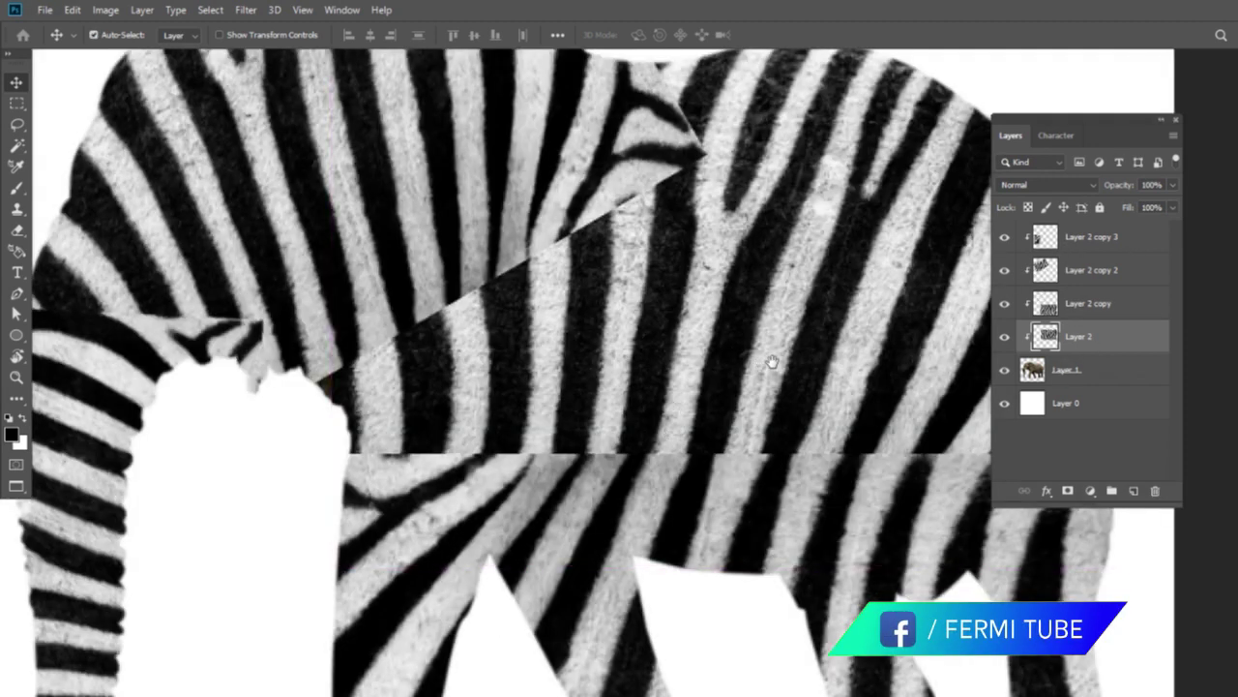
- On Layer 2 copy, erase the body seam with a 113 px soft eraser, then undo it
drag(772, 361, 677, 267)
click(1132, 305)
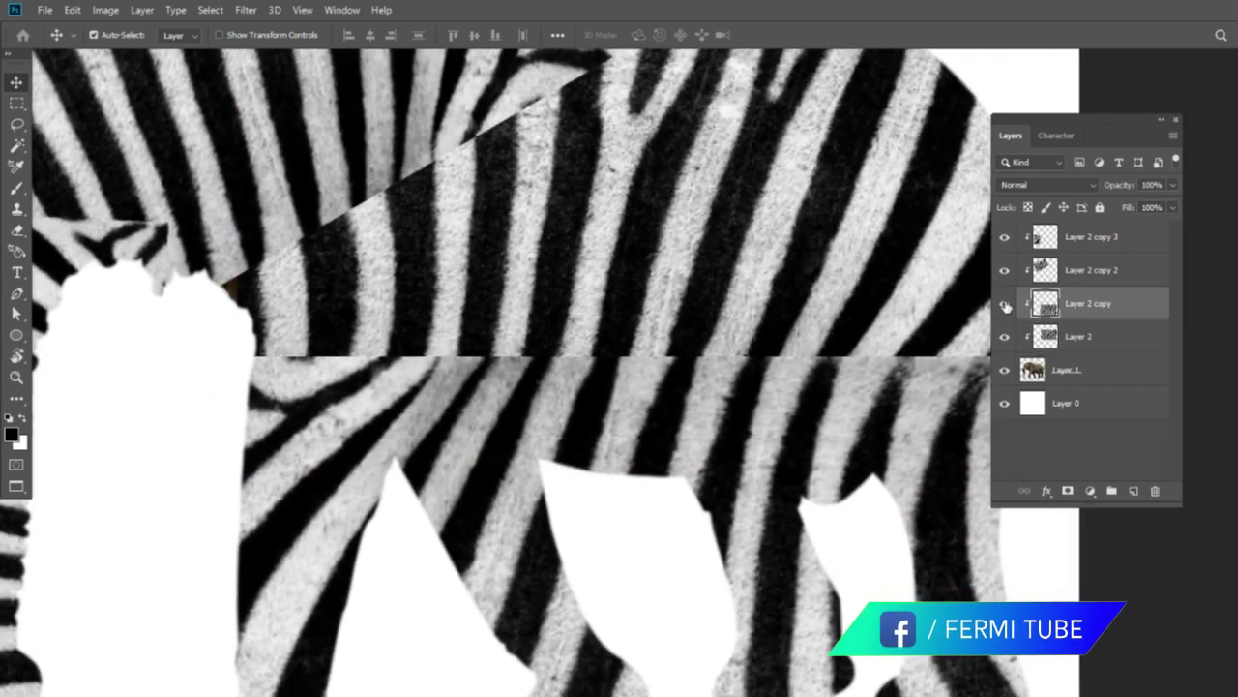
key(e)
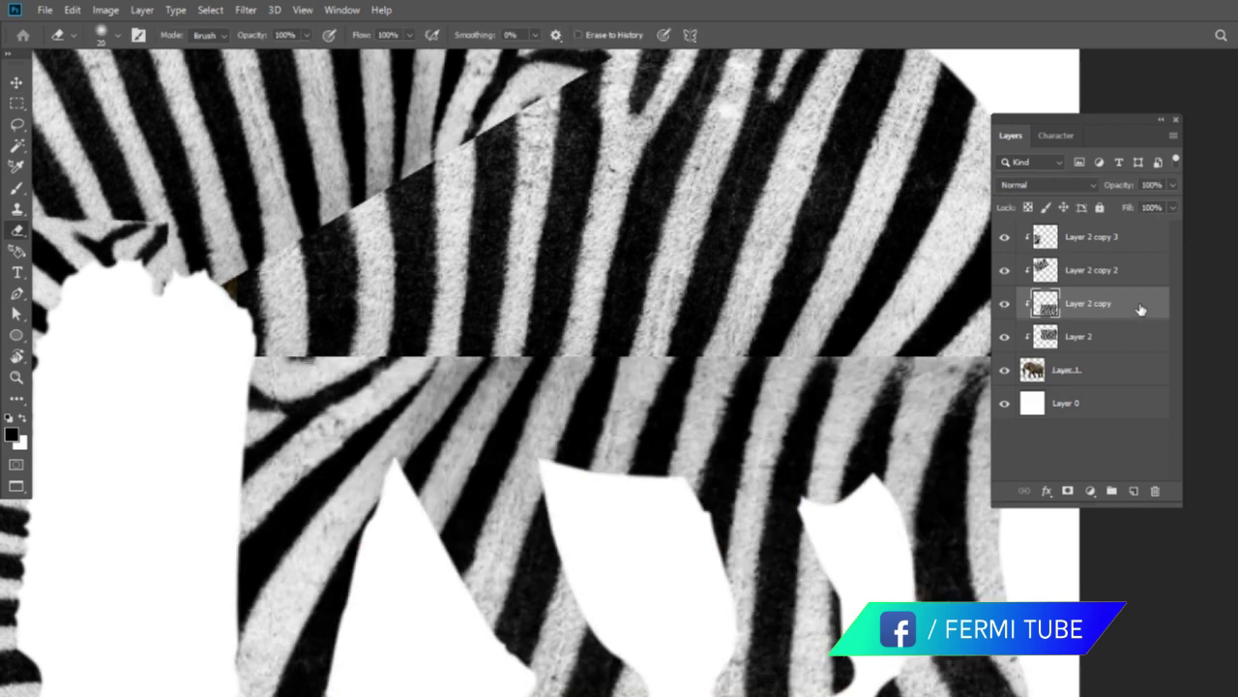
drag(553, 327, 611, 342)
drag(544, 390, 589, 404)
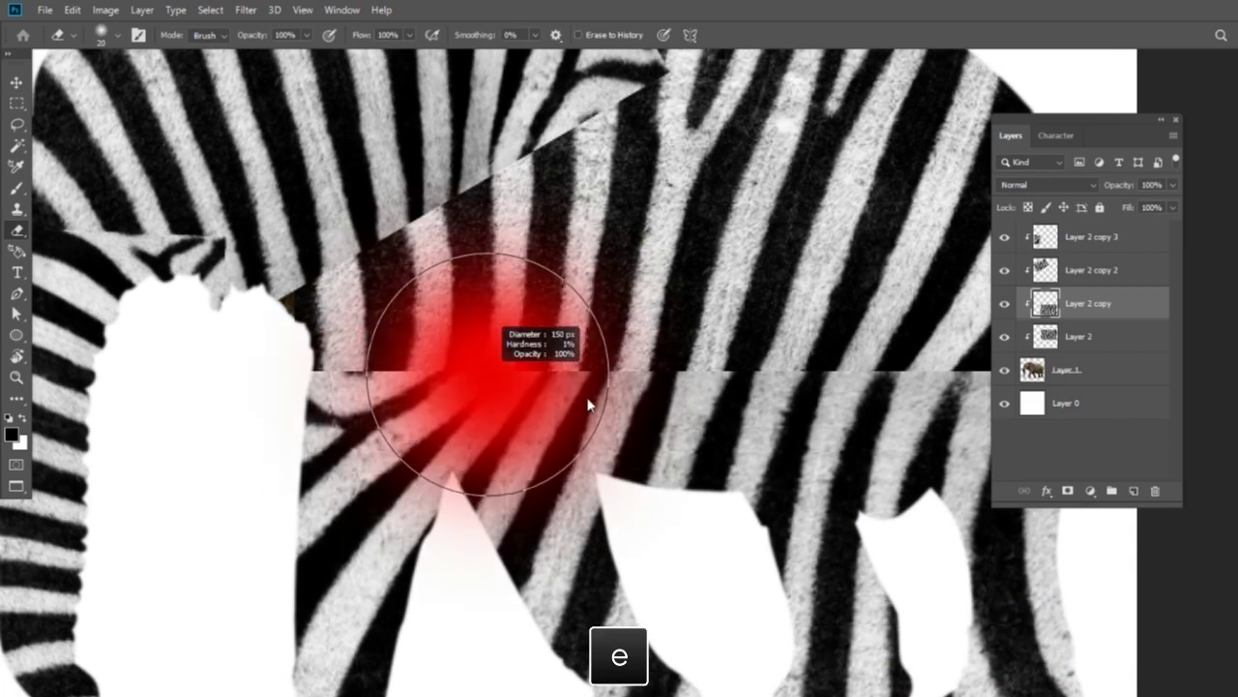
mouse_move(346, 359)
mouse_down()
mouse_move(493, 365)
mouse_move(497, 332)
mouse_move(300, 346)
mouse_move(516, 373)
mouse_up()
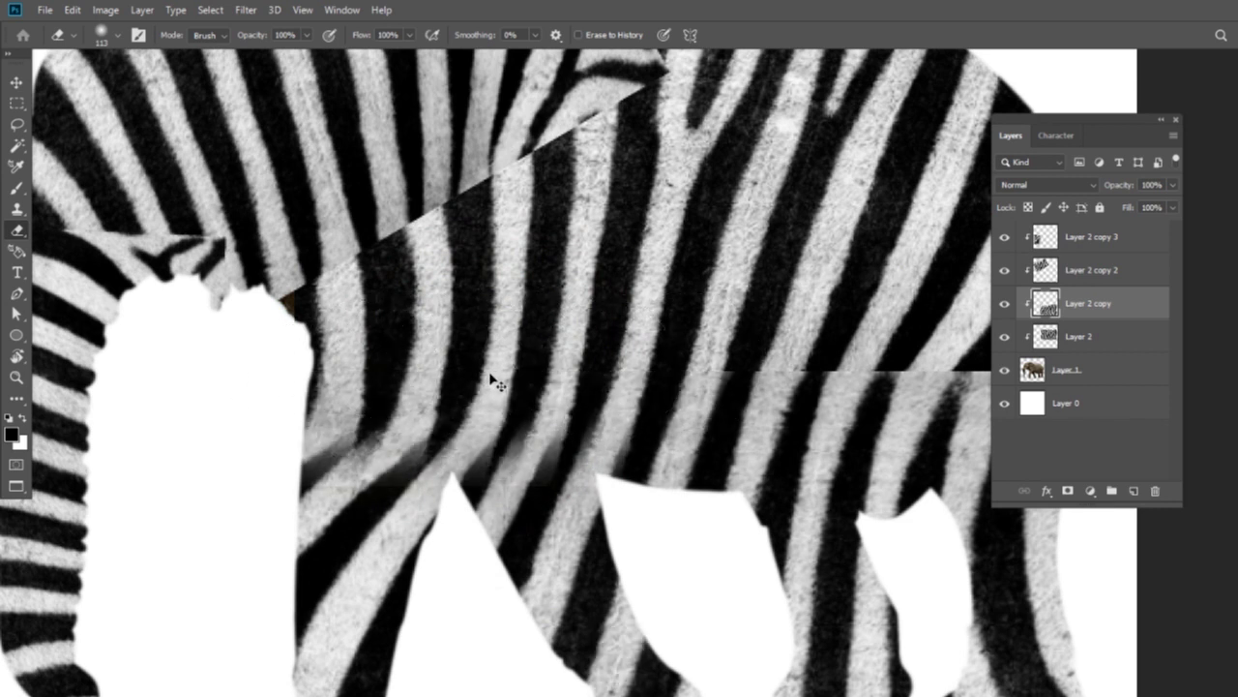
key(ctrl+z)
- Re-erase the body seam with a smaller 81 px eraser and view its right side
drag(495, 390, 465, 392)
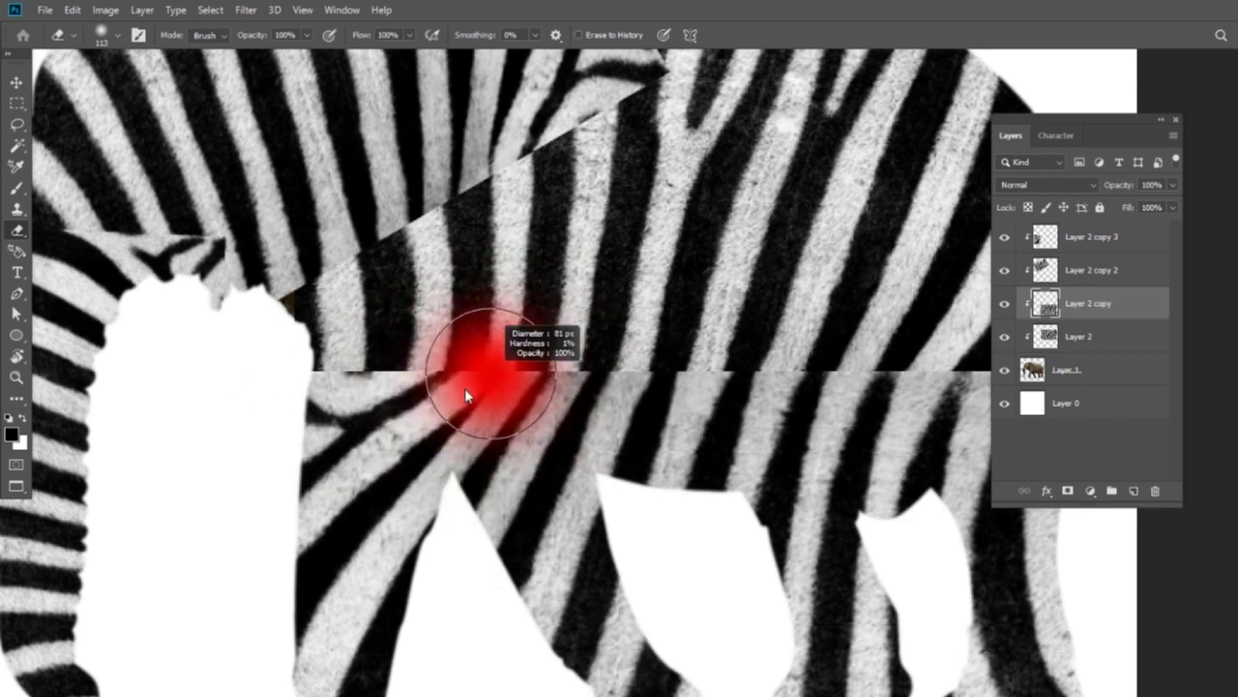
mouse_move(319, 372)
mouse_down()
mouse_move(705, 359)
mouse_move(326, 373)
mouse_move(445, 397)
mouse_move(339, 436)
mouse_move(304, 359)
mouse_up()
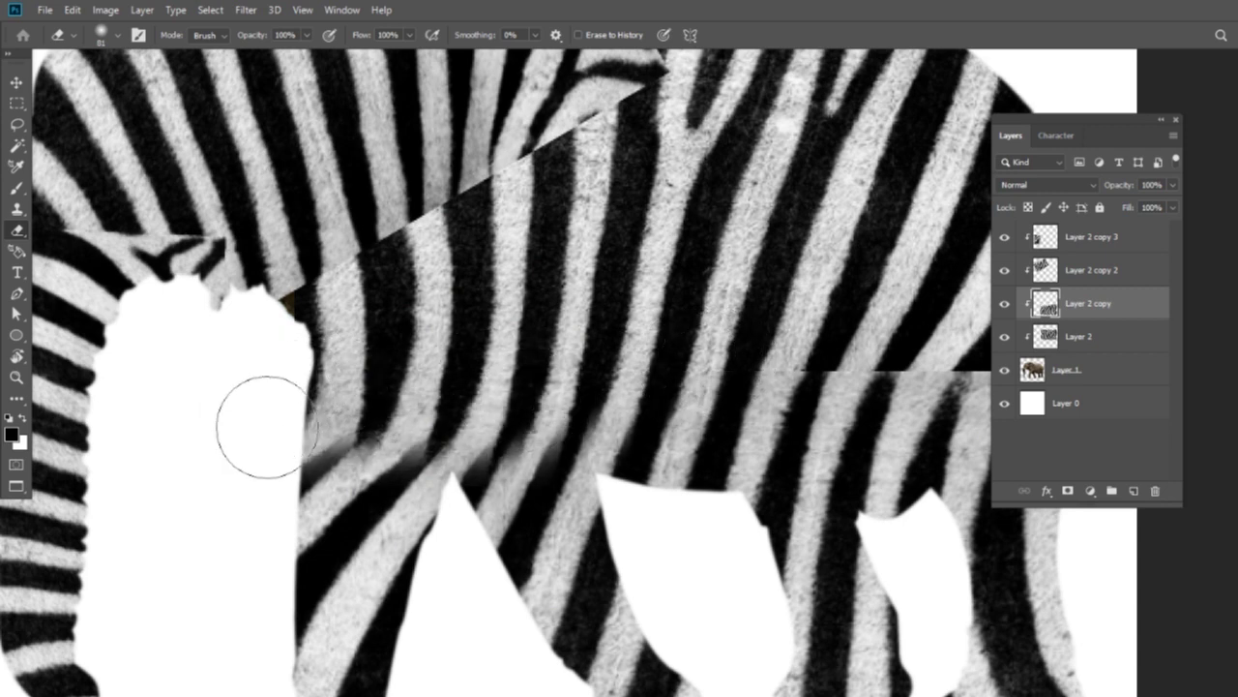
scroll(823, 354, right, 3)
mouse_move(909, 354)
mouse_down()
mouse_move(677, 368)
mouse_move(808, 426)
mouse_move(619, 436)
mouse_move(736, 377)
mouse_move(708, 433)
mouse_move(646, 445)
mouse_move(852, 387)
mouse_move(619, 425)
mouse_move(471, 397)
mouse_move(622, 411)
mouse_up()
- Inspect Layer 2's bounds with Free Transform, leaving it unchanged, and return to Layer 2 copy
click(1146, 346)
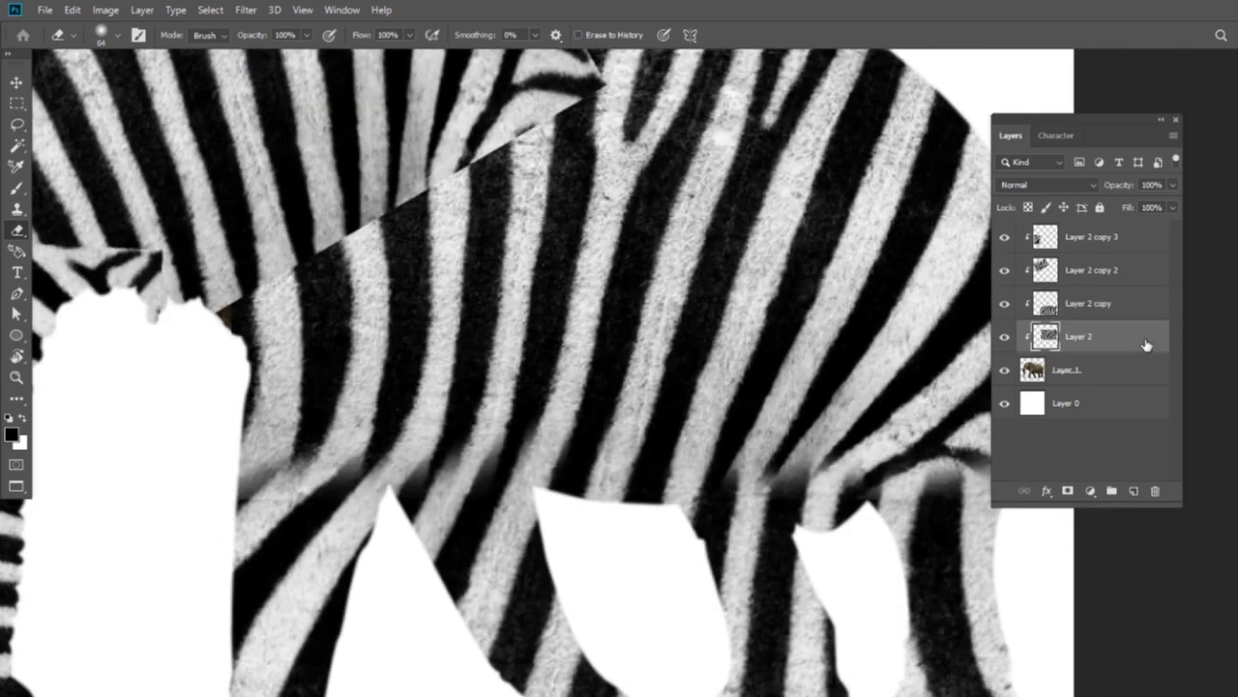
key(ctrl+t)
drag(629, 497, 613, 428)
key(Return)
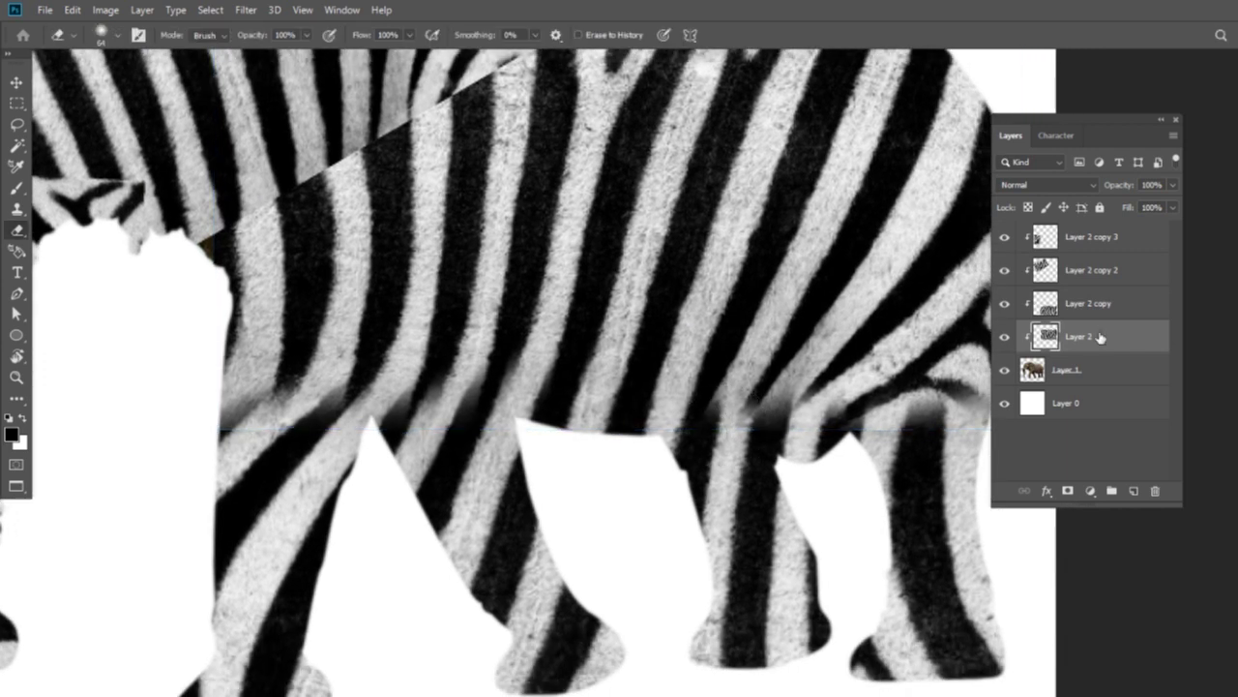
click(1134, 311)
- Pull Layer 2 copy's top edge down so the patch covers only the legs
key(ctrl+t)
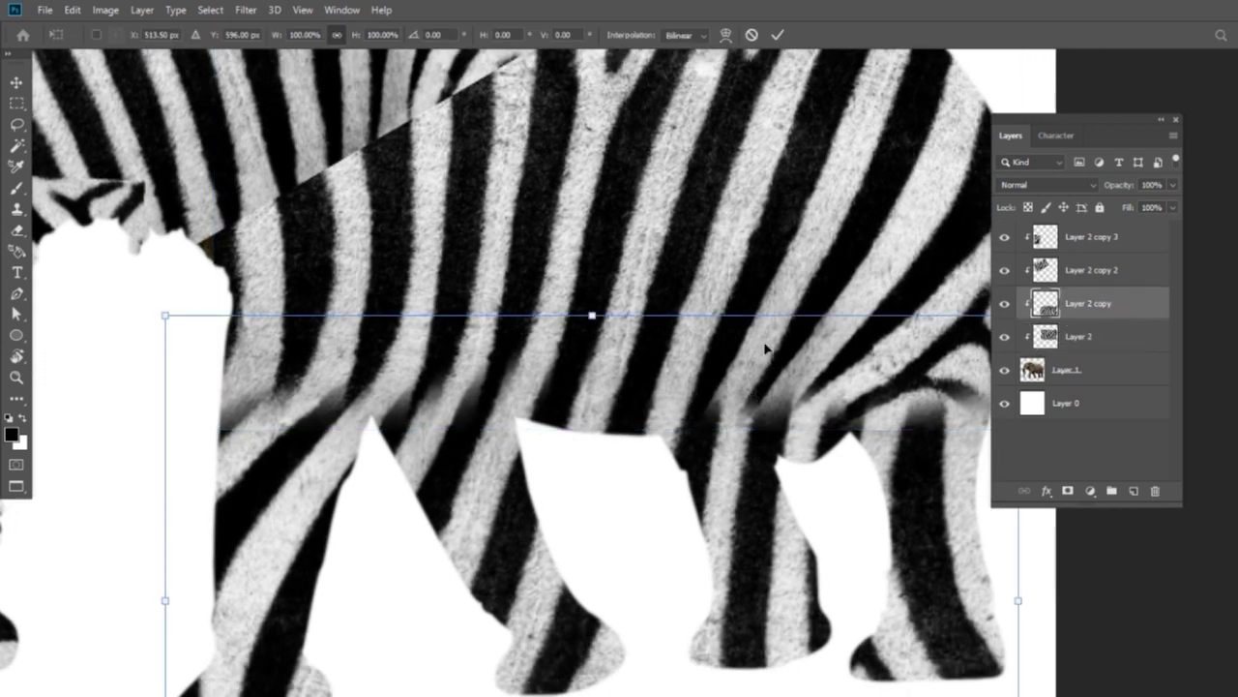
drag(728, 312, 726, 423)
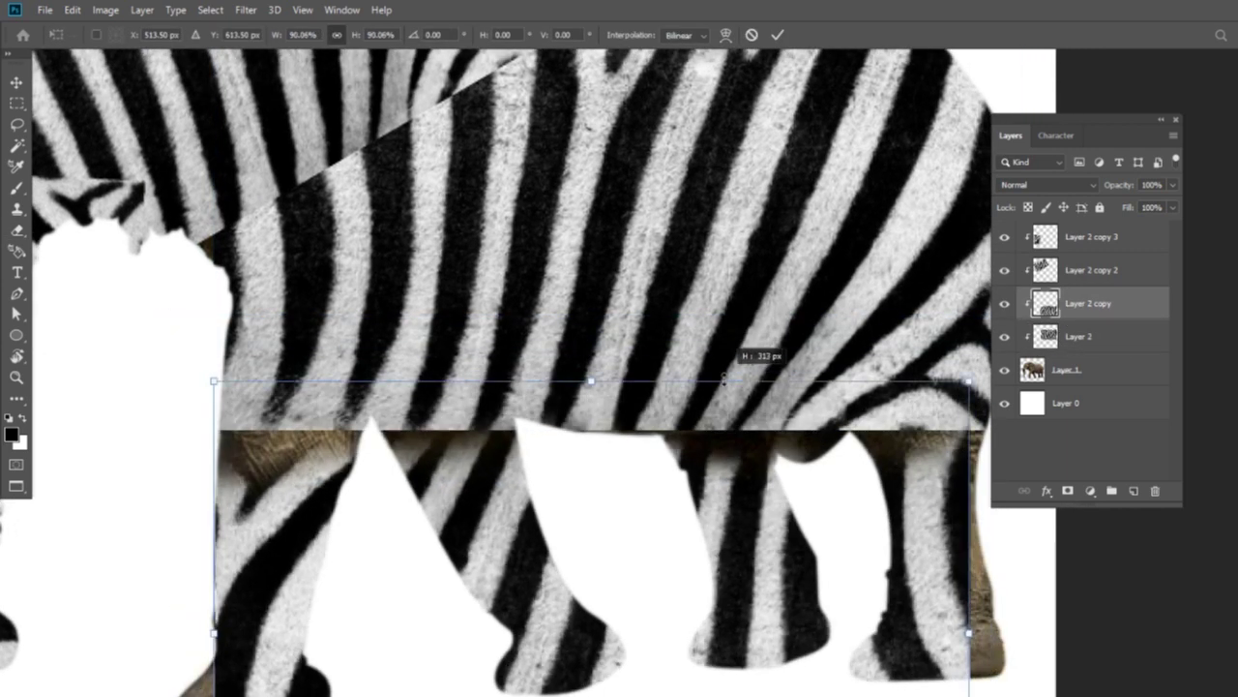
key(Return)
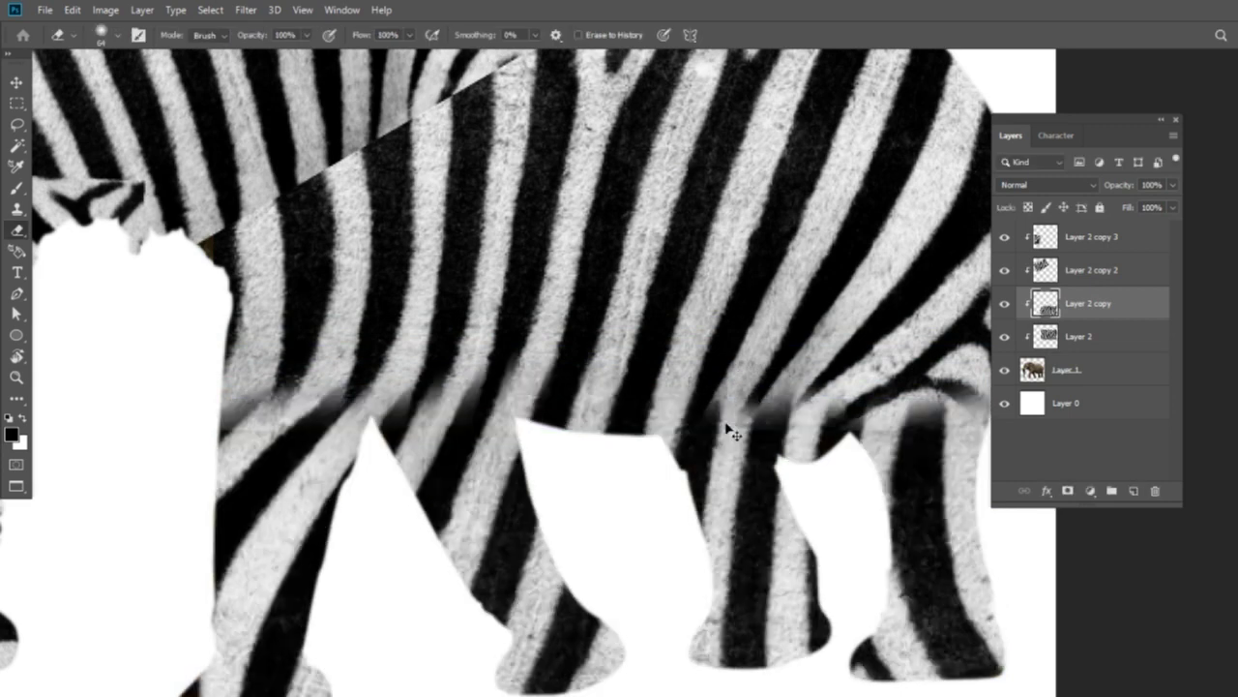
key(ctrl+z)
key(ctrl+z)
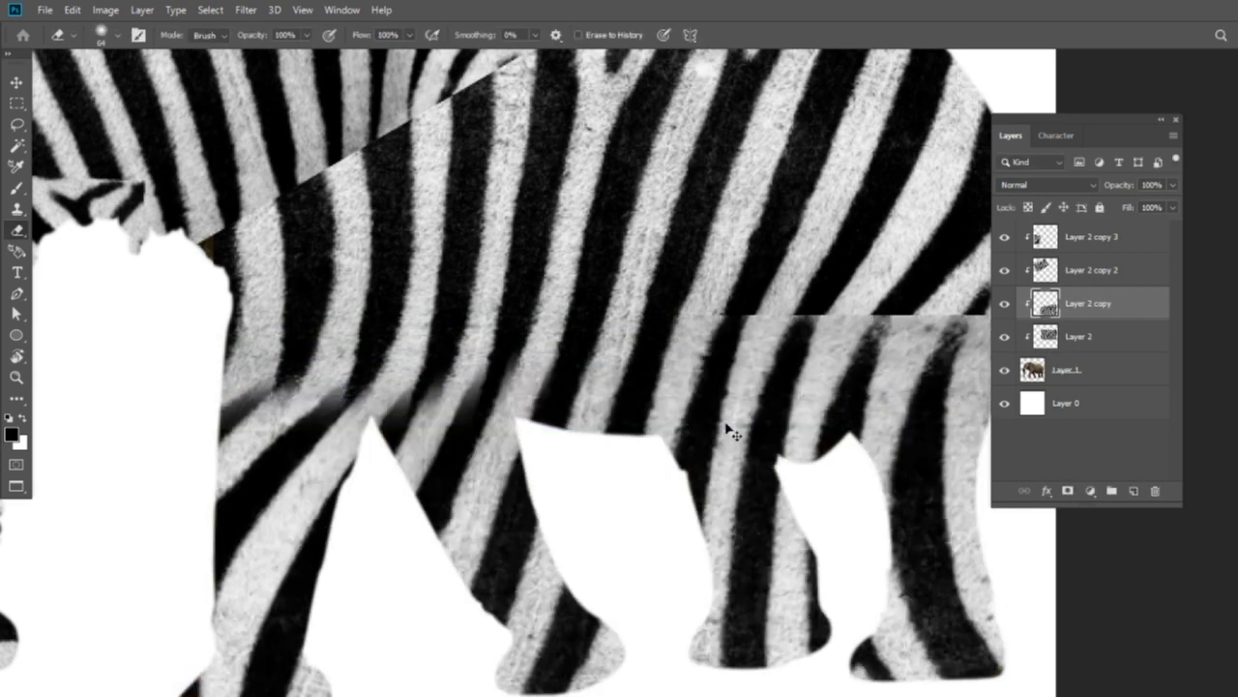
key(ctrl+z)
key(ctrl+z)
key(ctrl+z)
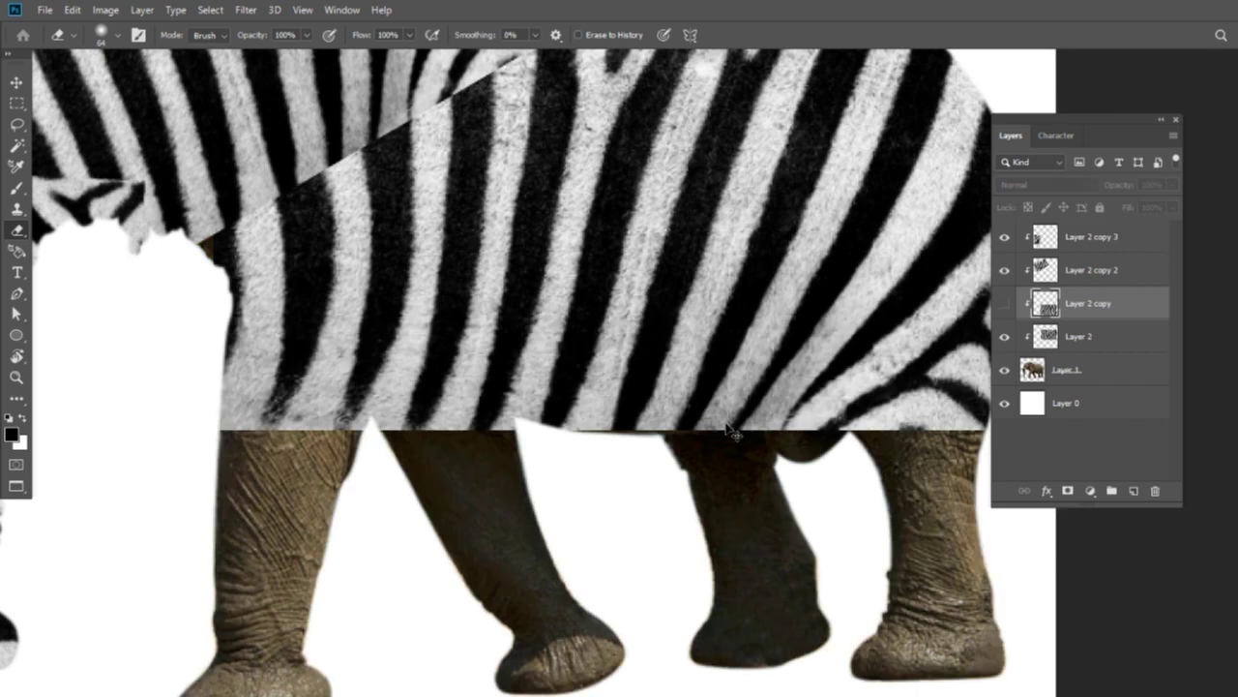
key(ctrl+shift+z)
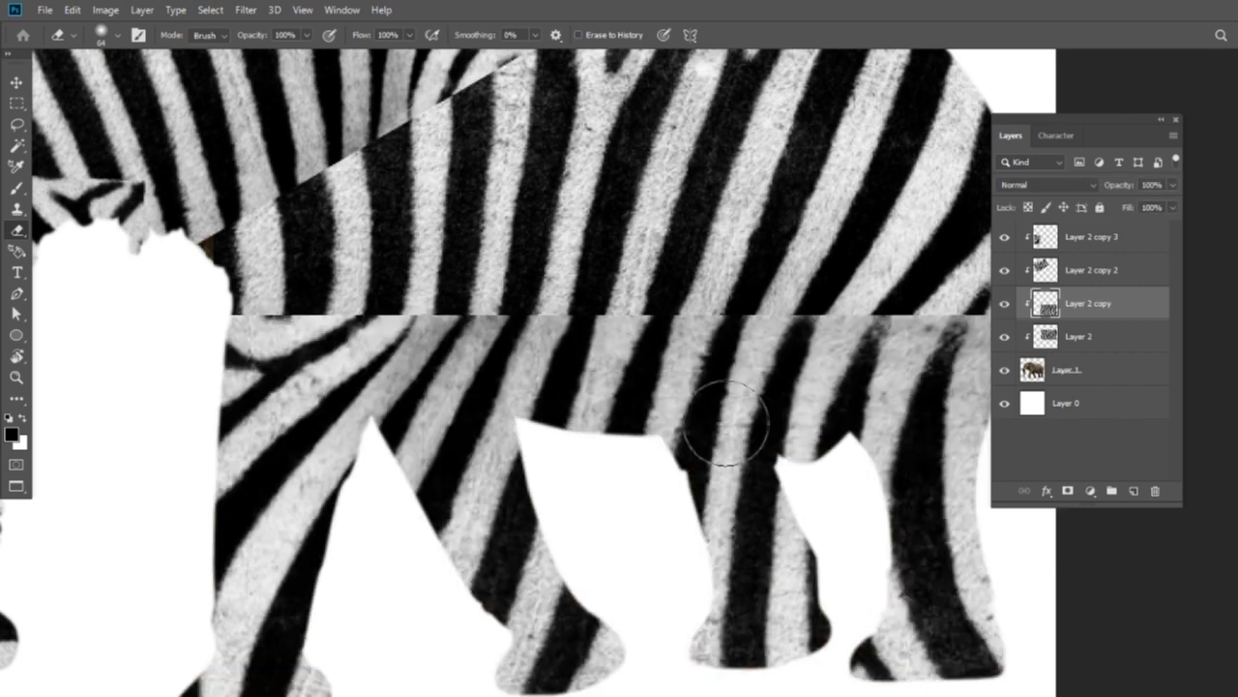
- Stack Layer 2 above Layer 2 copy and erase the seam where leg and body stripes meet
drag(1132, 344, 1126, 298)
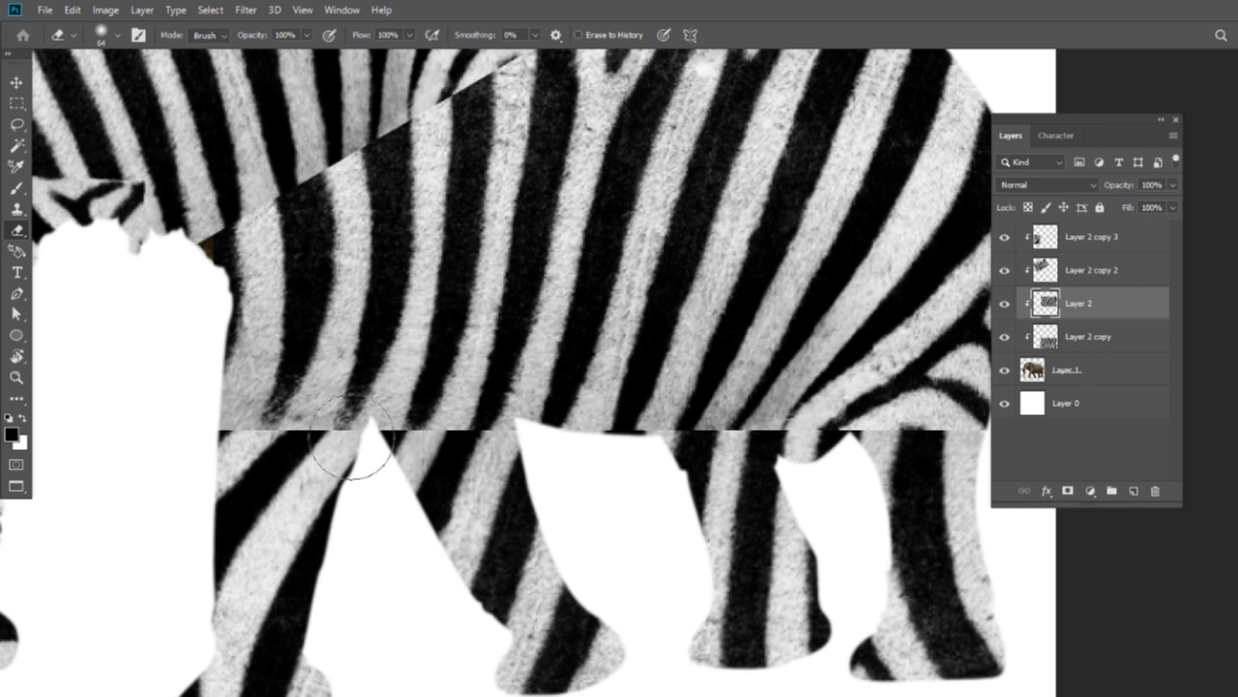
key(e)
mouse_move(242, 428)
mouse_down()
mouse_move(338, 475)
mouse_move(272, 467)
mouse_move(691, 484)
mouse_move(954, 470)
mouse_move(862, 498)
mouse_move(954, 455)
mouse_up()
drag(878, 489, 767, 510)
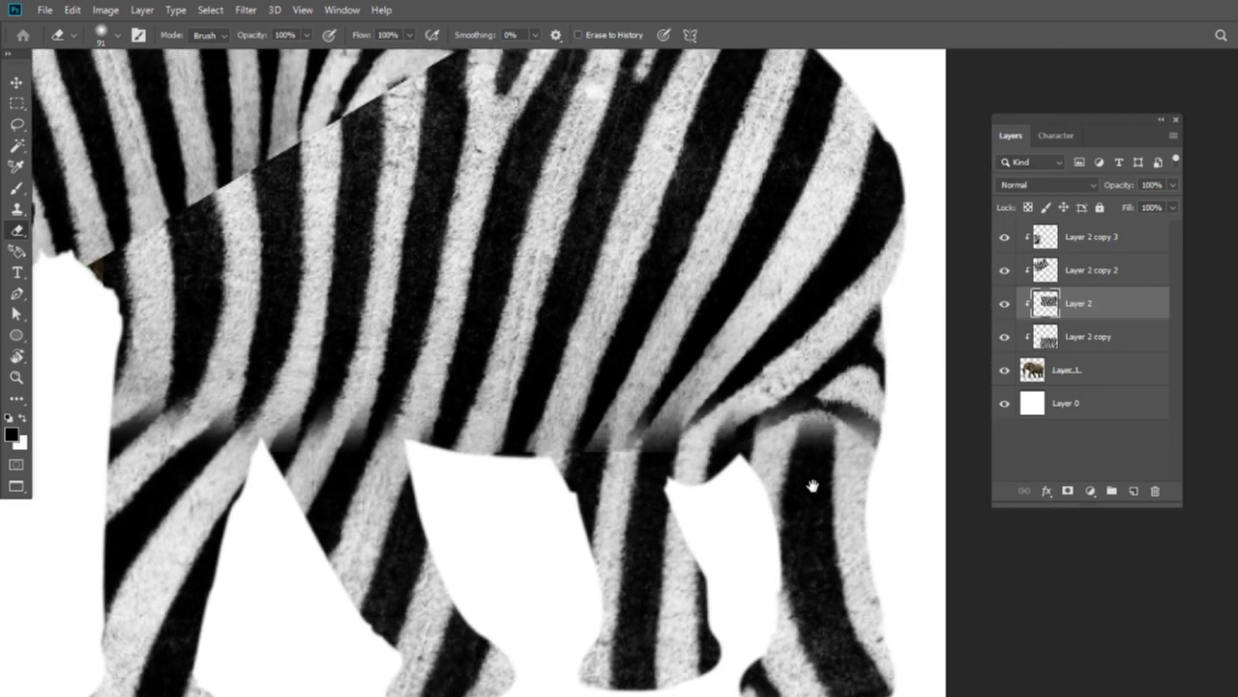
drag(912, 442, 843, 511)
- Pan to the upper body and trunk, toggle Layer 2 copy 2's visibility to check it, and select it
mouse_move(441, 499)
mouse_down()
mouse_move(726, 498)
mouse_move(871, 551)
mouse_up()
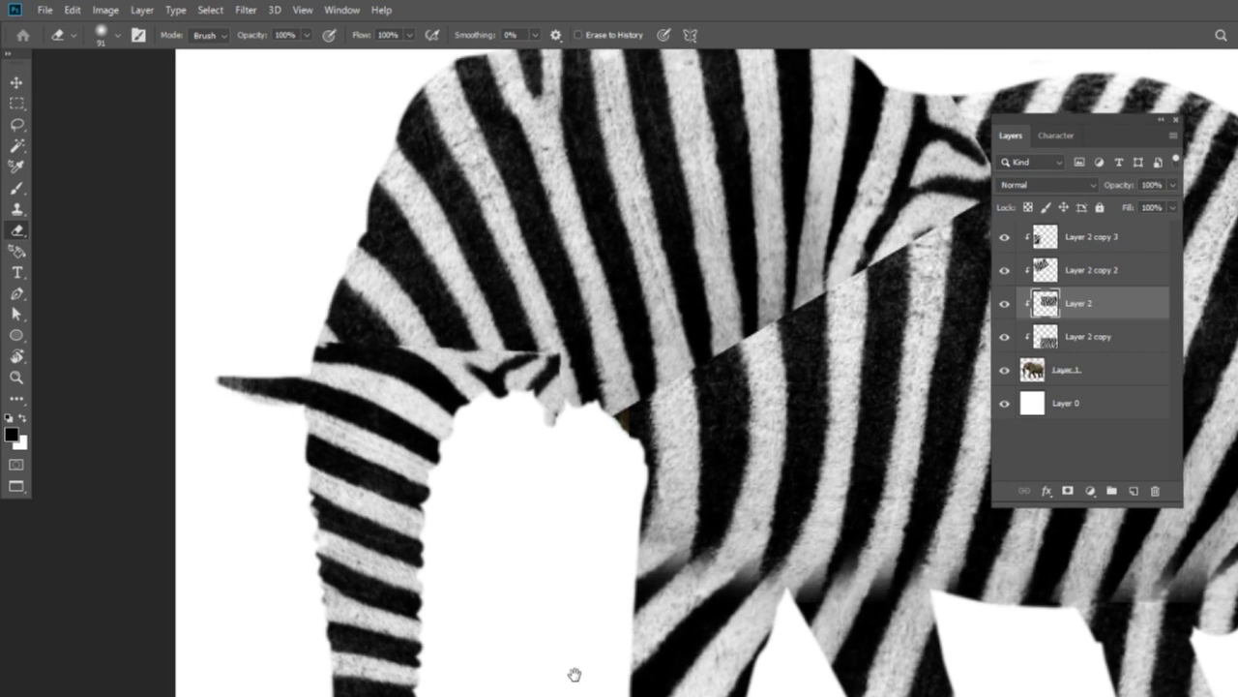
drag(729, 431, 658, 522)
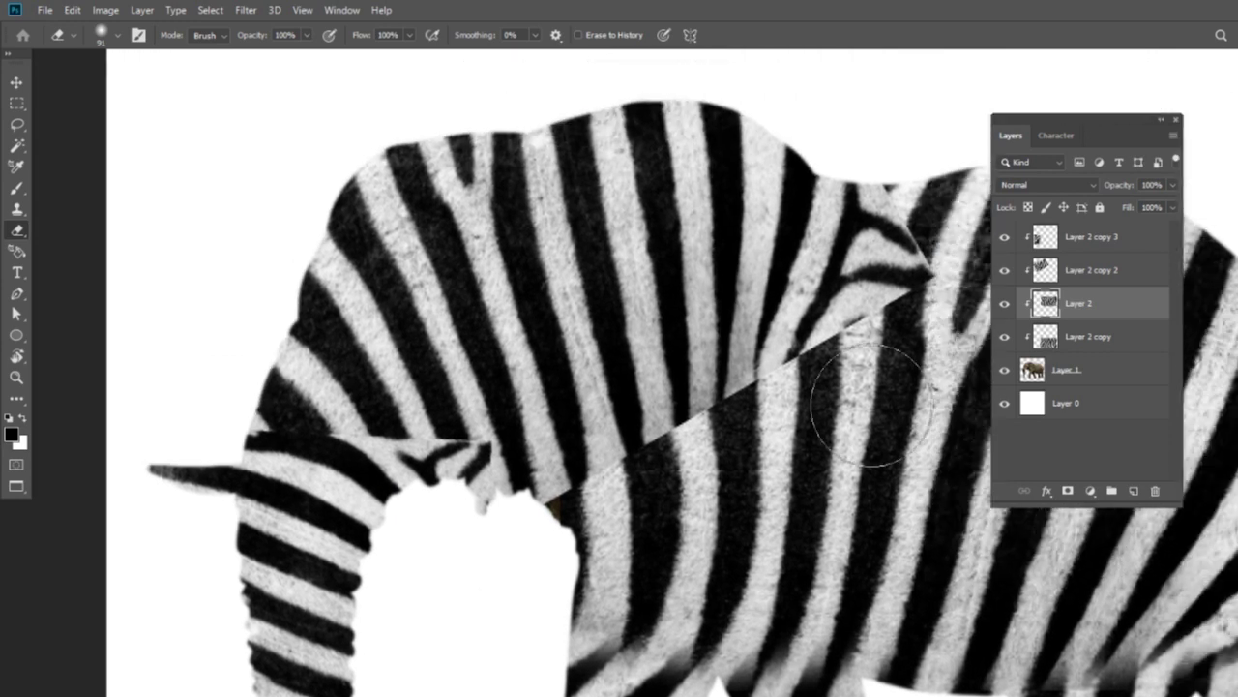
click(1004, 270)
click(1004, 270)
click(1103, 270)
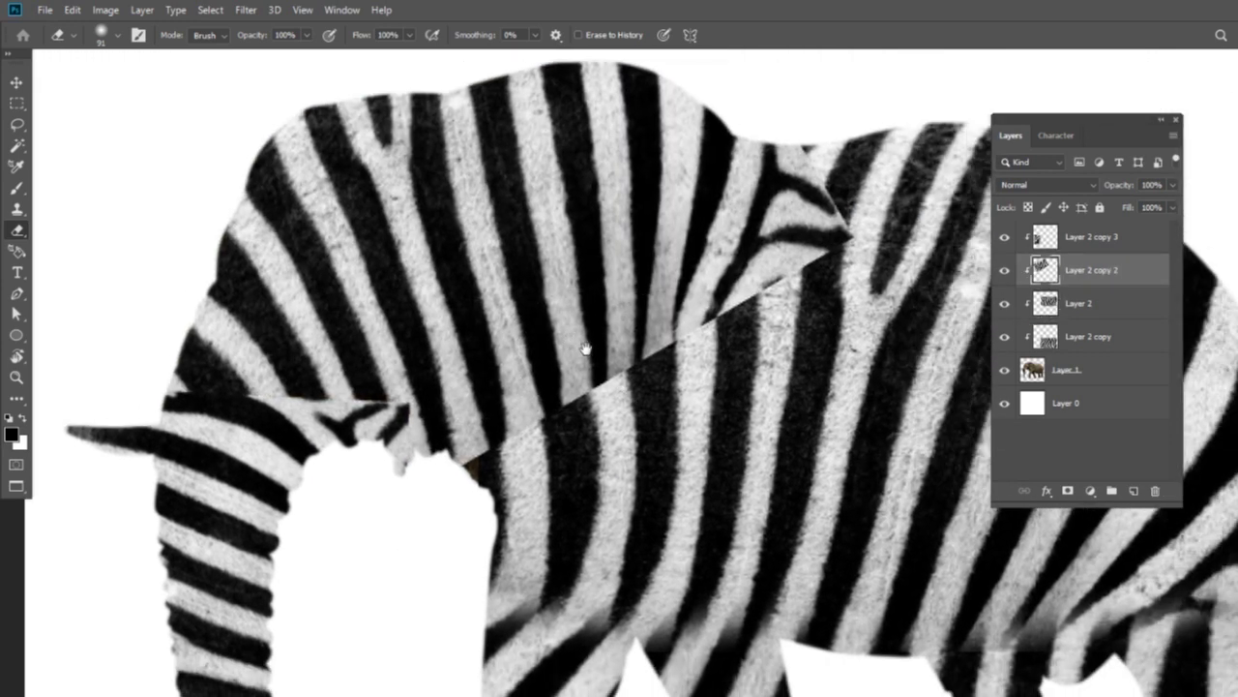
- Soften the seams from the back hump to the front leg with a 115 px eraser
drag(660, 387, 579, 348)
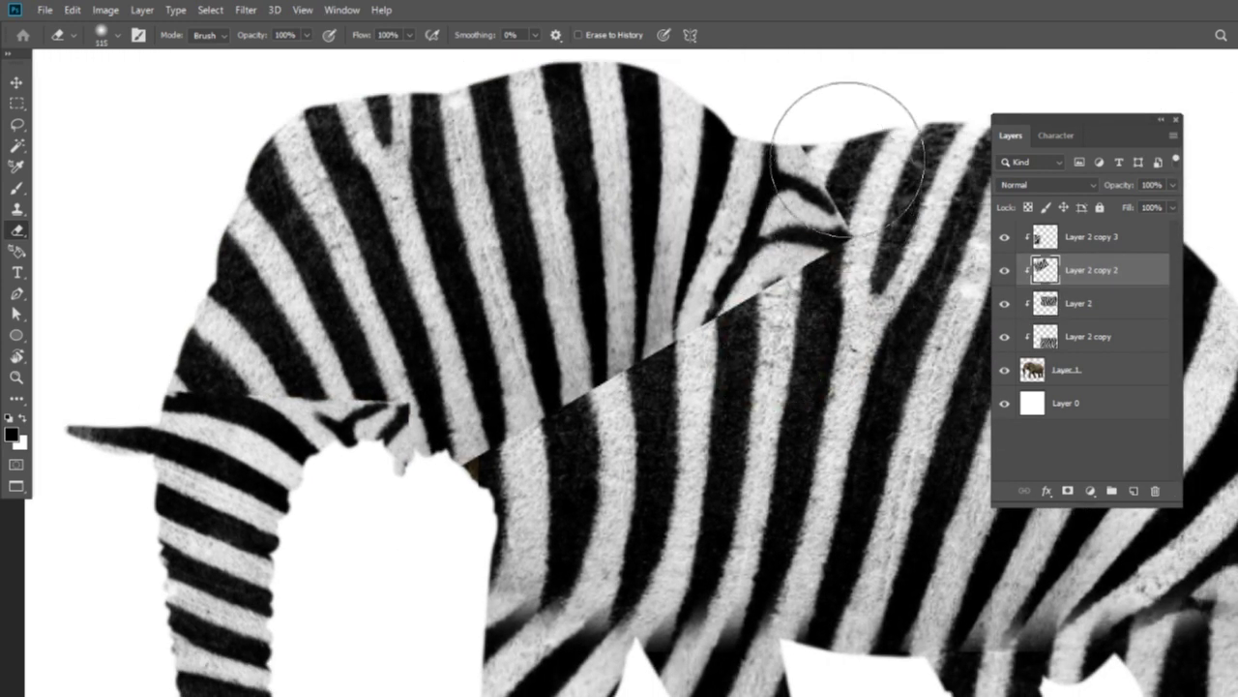
drag(843, 152, 738, 358)
drag(816, 125, 783, 207)
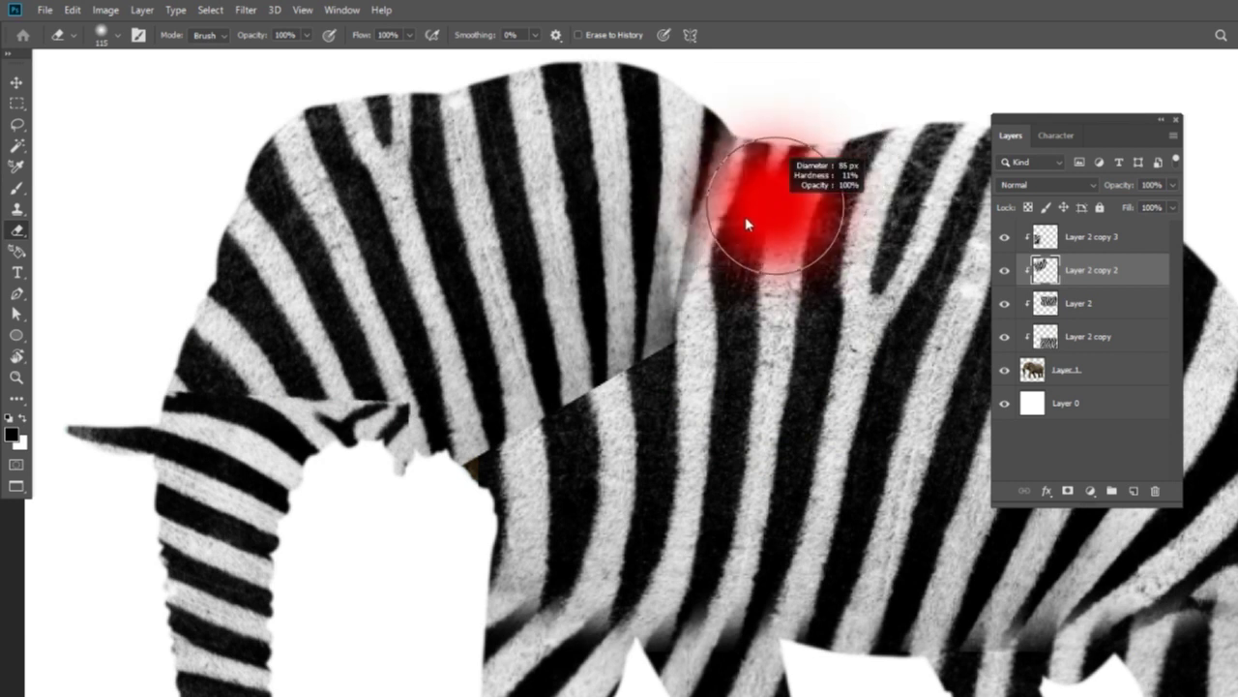
drag(727, 133, 731, 179)
mouse_move(695, 243)
mouse_down()
mouse_move(711, 213)
mouse_move(608, 443)
mouse_move(619, 387)
mouse_move(524, 431)
mouse_move(464, 493)
mouse_move(718, 331)
mouse_move(587, 367)
mouse_move(558, 435)
mouse_move(465, 435)
mouse_move(484, 416)
mouse_move(573, 431)
mouse_up()
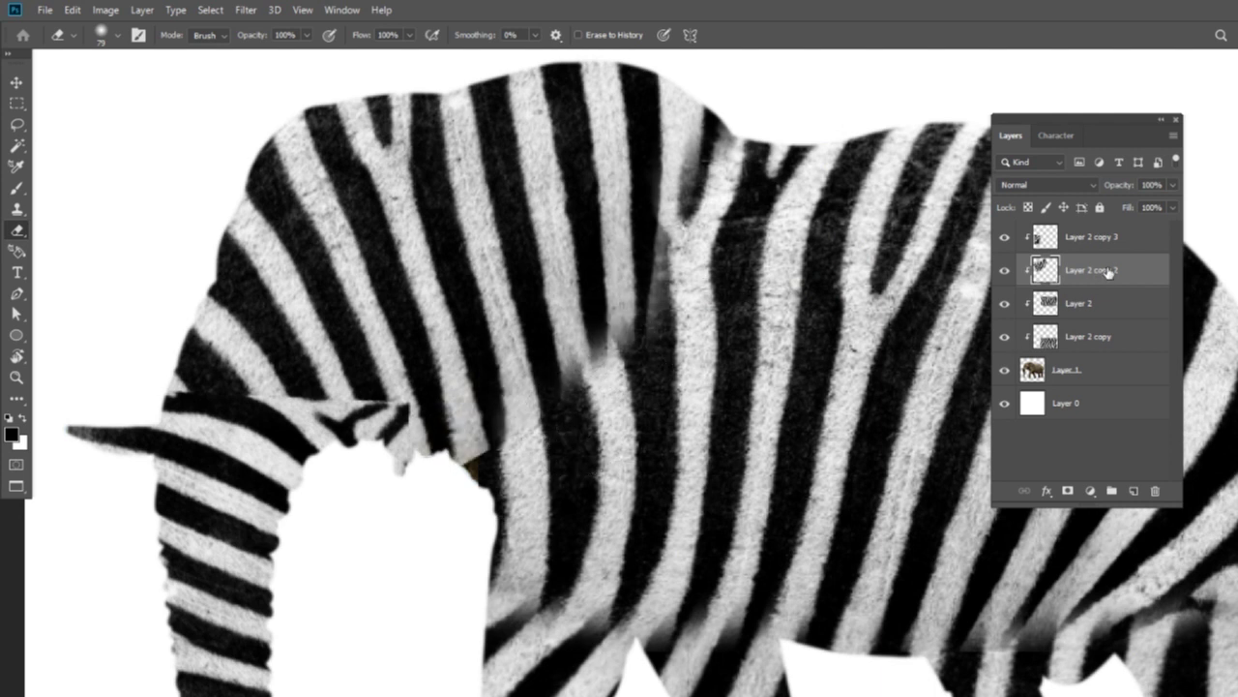
- Stretch the stripe patch taller to cover the gap and erase its middle and top-of-back seams
key(ctrl+t)
drag(439, 593, 451, 630)
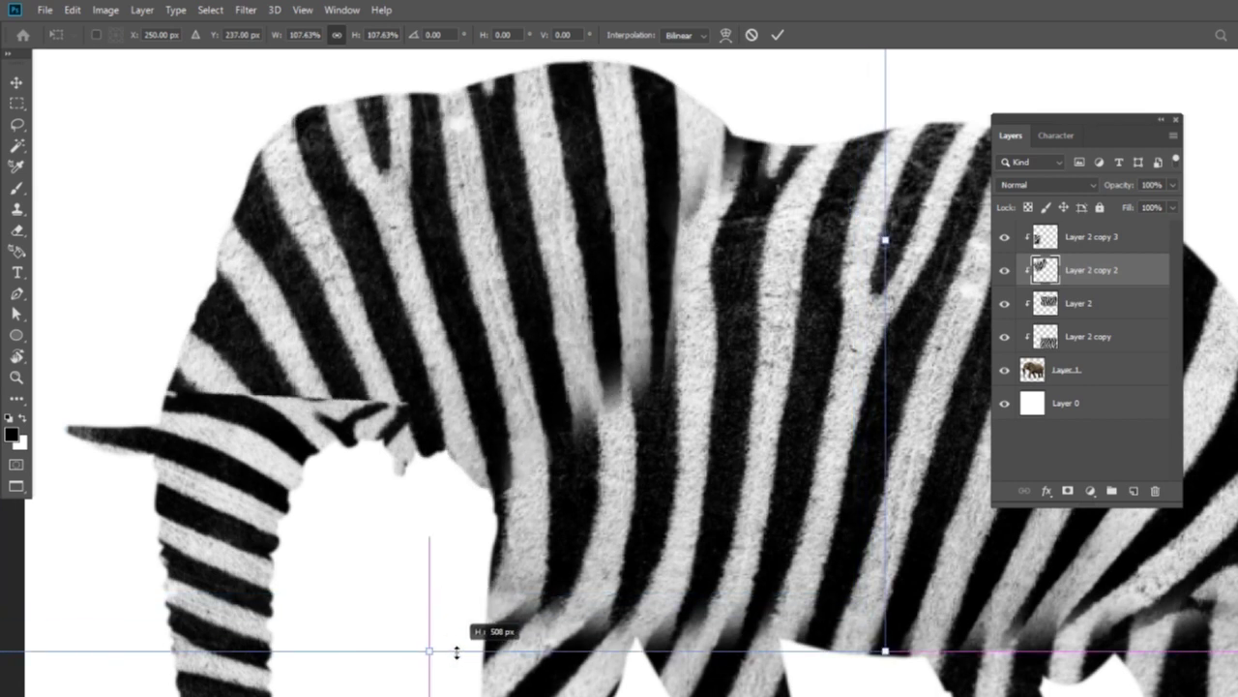
key(e)
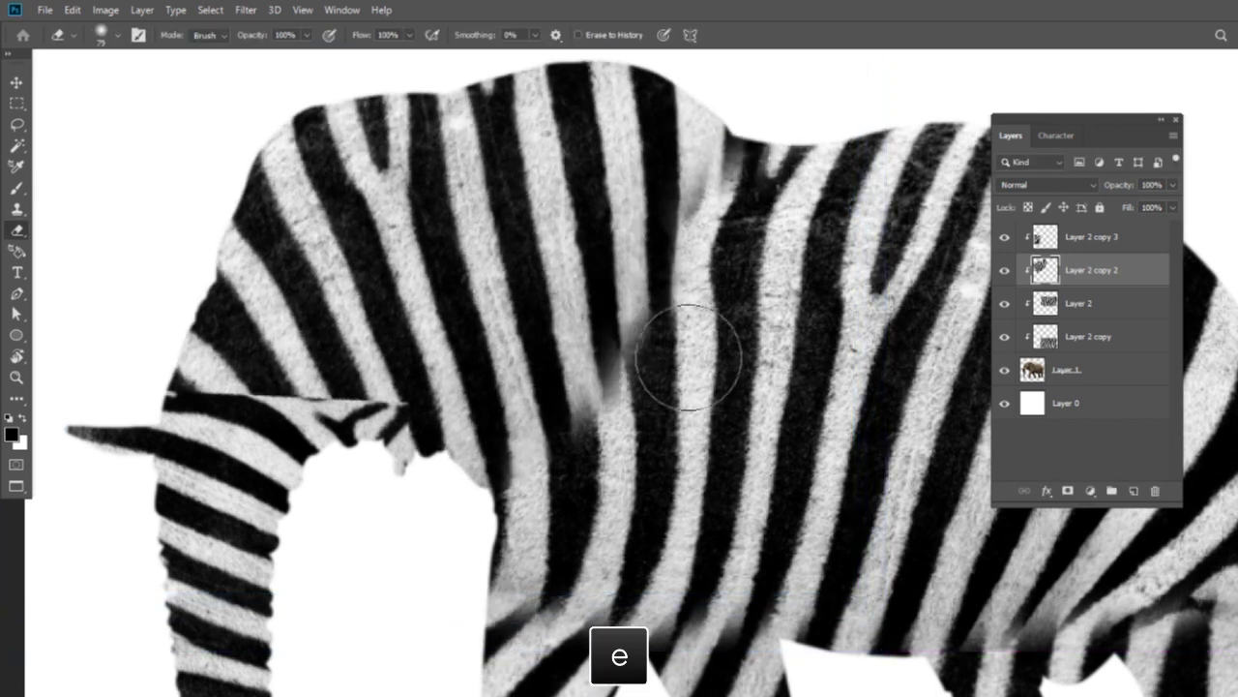
mouse_move(609, 353)
mouse_down()
mouse_move(608, 430)
mouse_move(613, 393)
mouse_move(580, 404)
mouse_up()
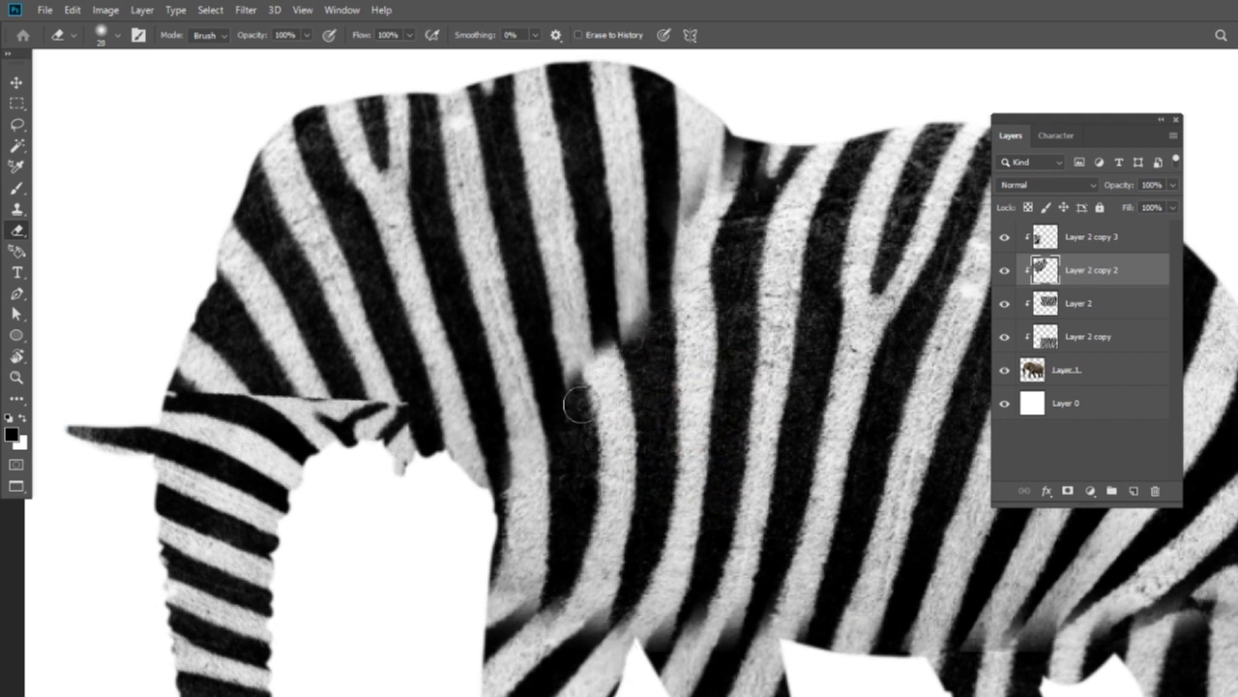
drag(579, 403, 556, 360)
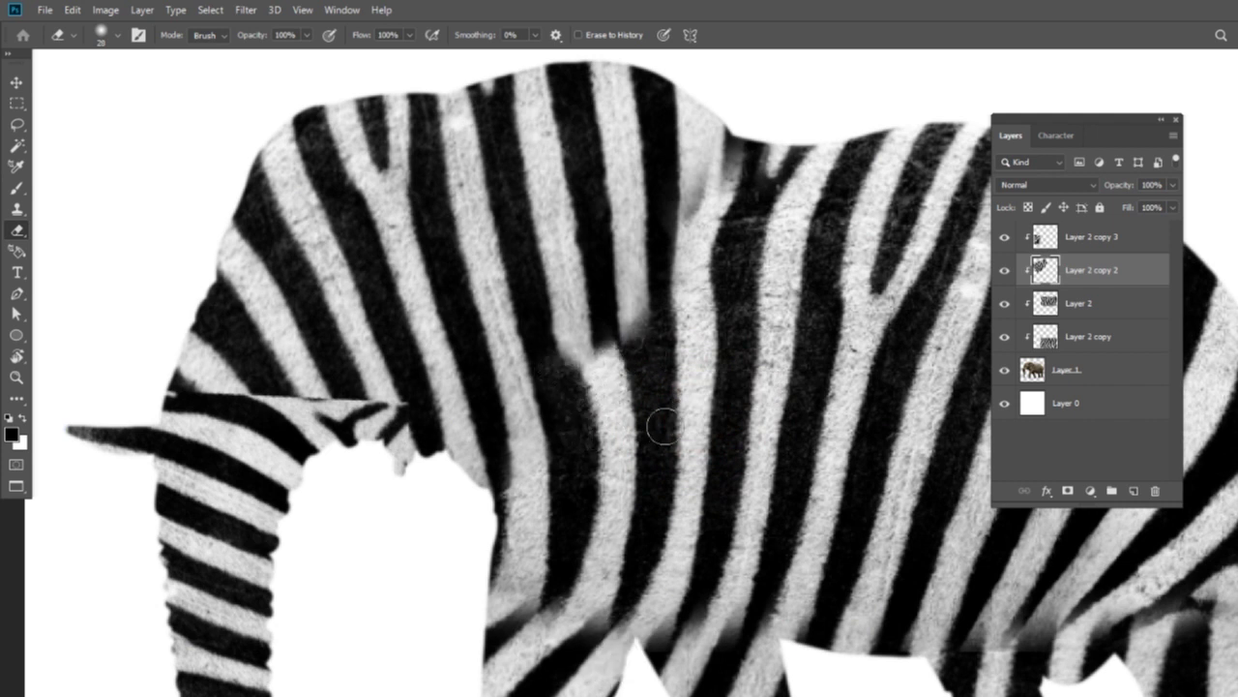
drag(731, 192, 706, 152)
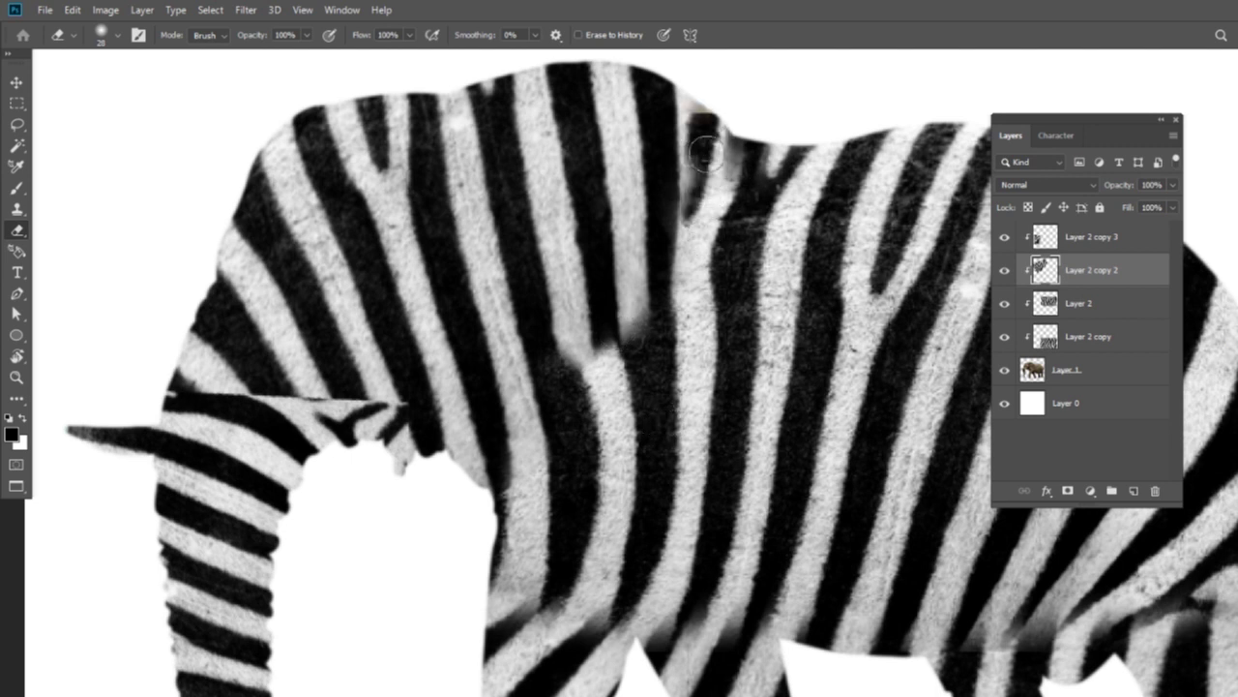
- Extend the dark stripe downward using the Clone Stamp
key(s)
drag(410, 278, 445, 233)
key(s)
mouse_move(652, 242)
mouse_down()
mouse_move(643, 349)
mouse_move(631, 337)
mouse_up()
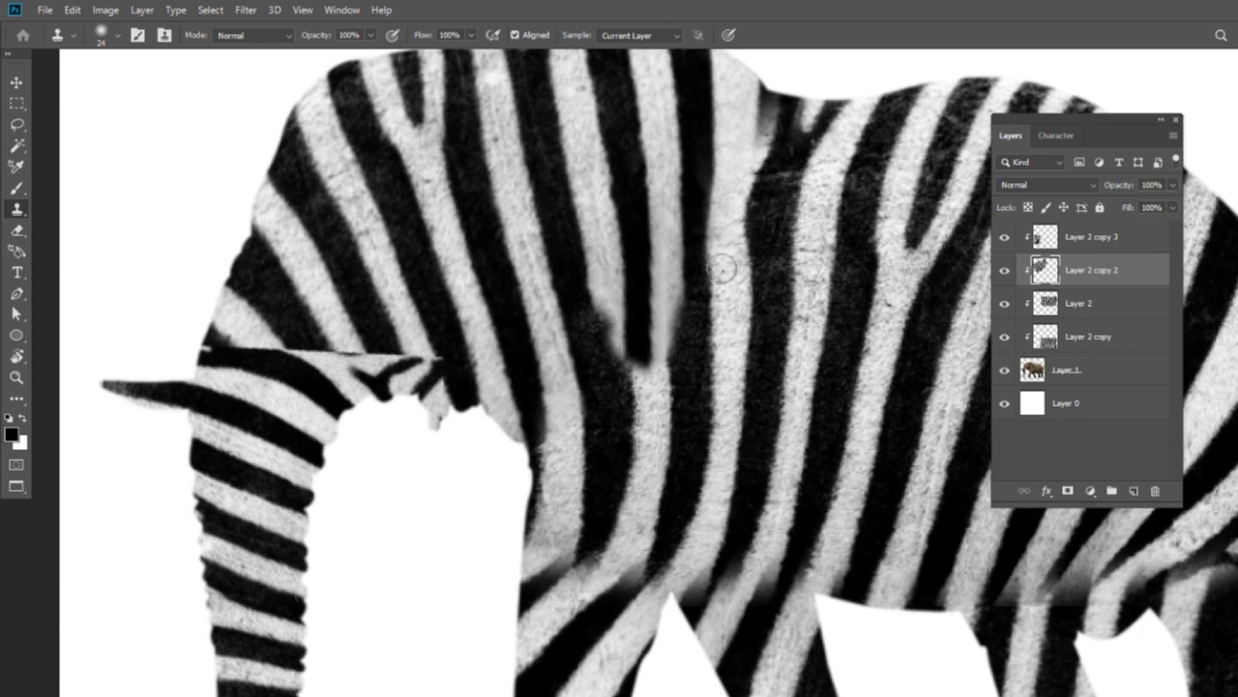
- Erase the dark band across the trunk top on Layer 2 copy 3
drag(577, 335, 724, 362)
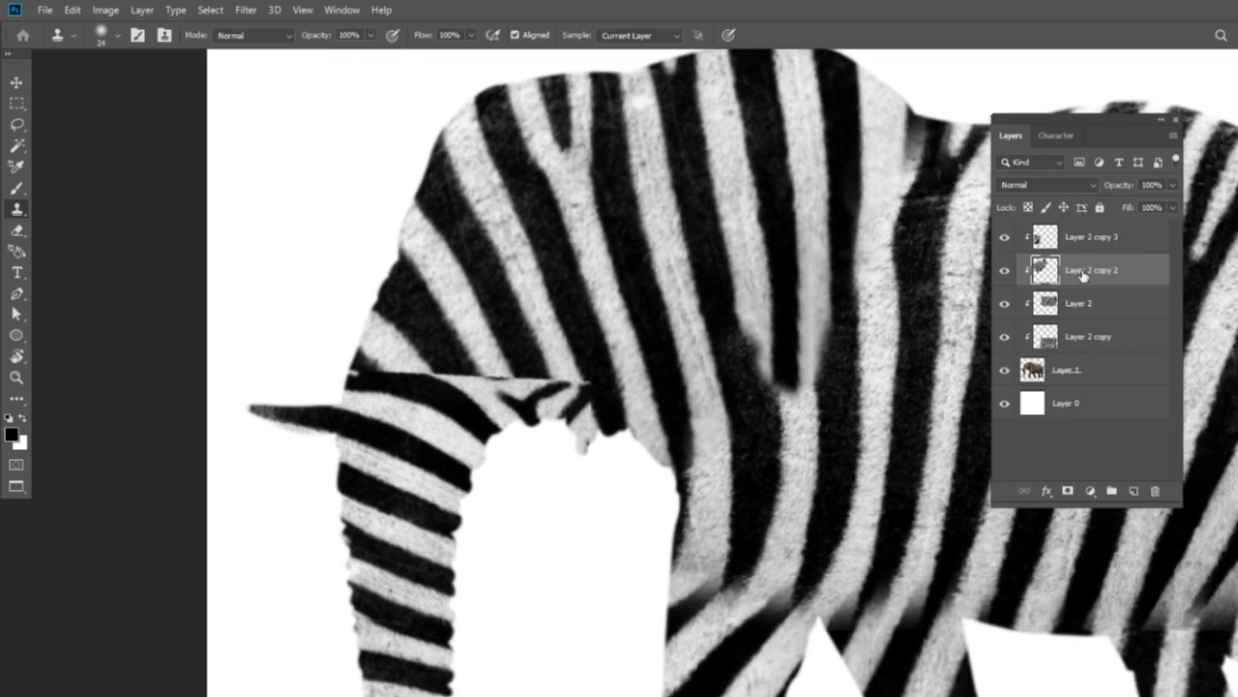
click(1106, 240)
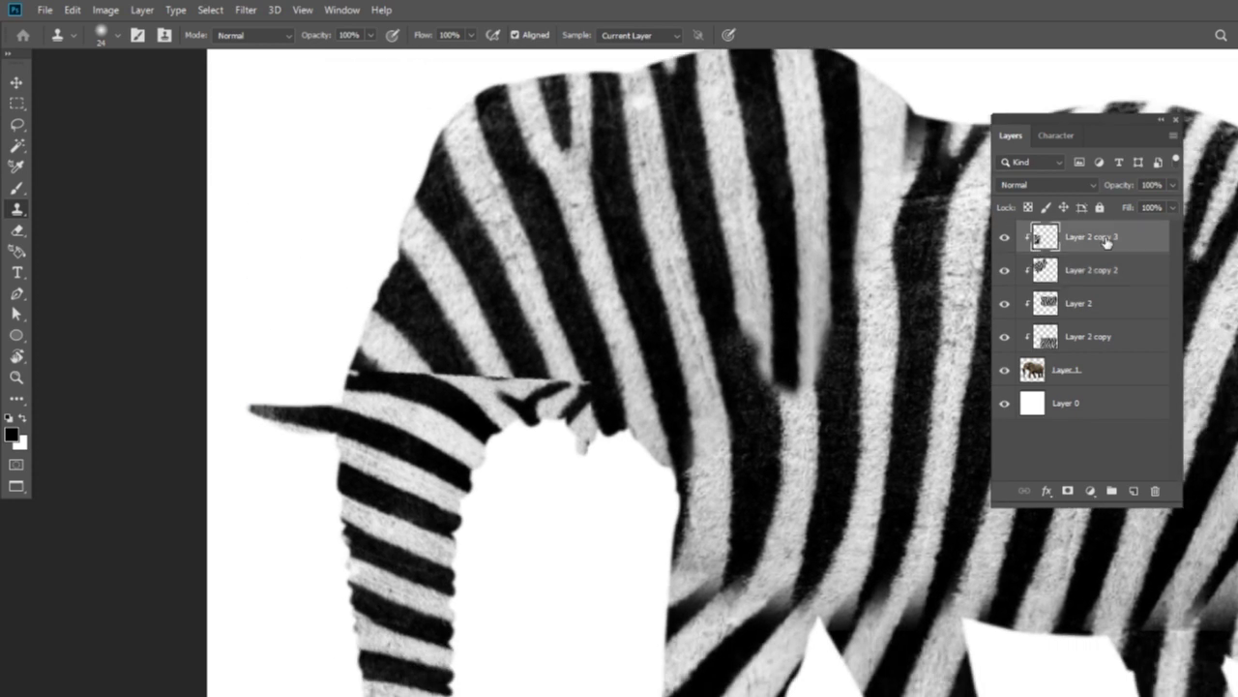
double_click(1003, 239)
key(e)
mouse_move(359, 387)
mouse_down()
mouse_move(392, 364)
mouse_move(551, 370)
mouse_up()
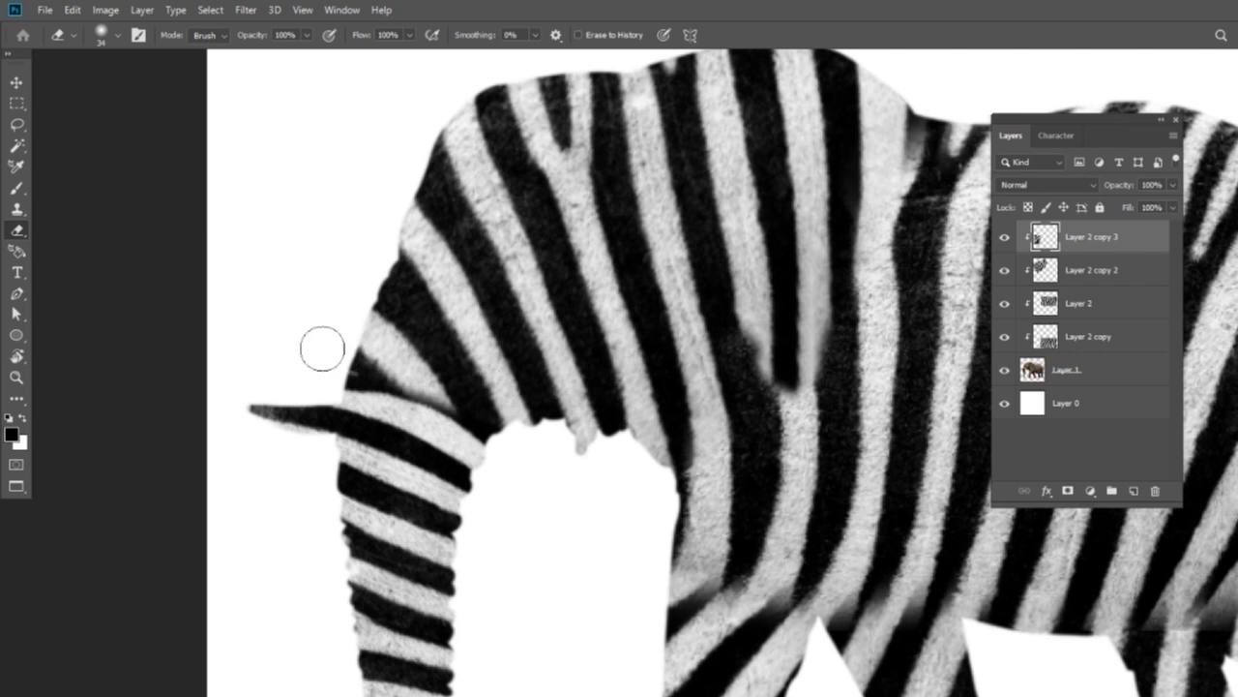
drag(335, 359, 411, 380)
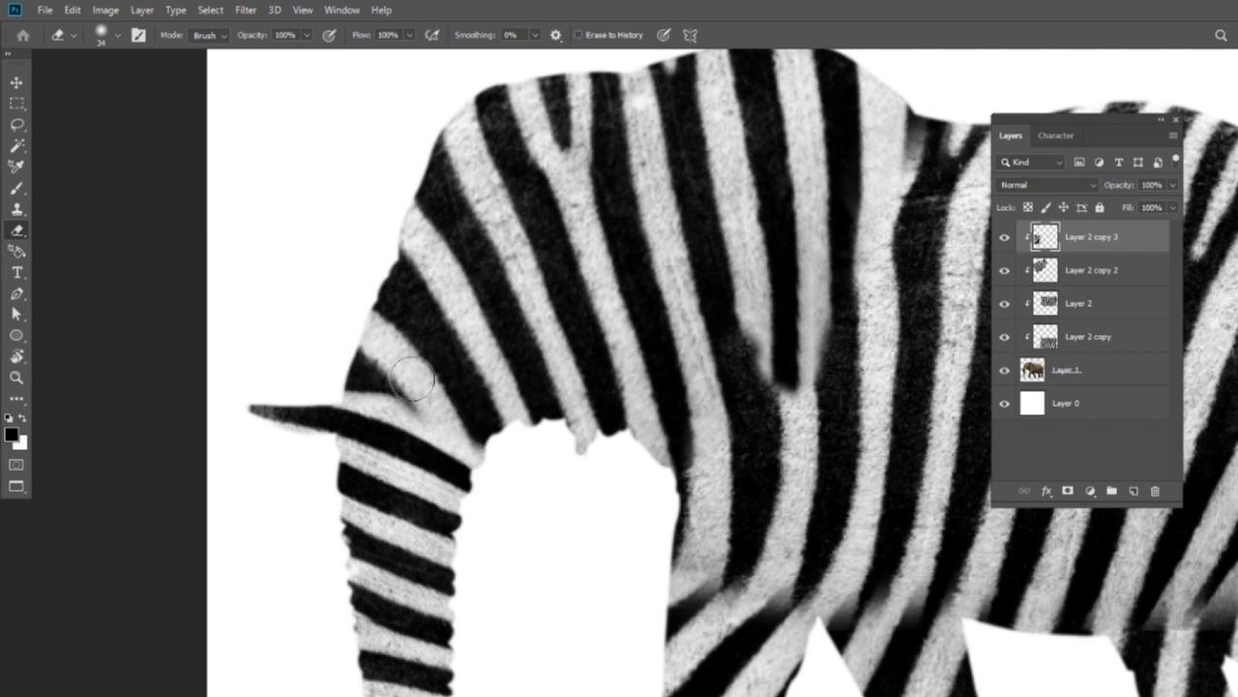
- Undo and redo the trunk-top erase stroke, then fit the whole elephant on screen
key(ctrl+z)
mouse_move(442, 385)
mouse_down()
mouse_move(542, 406)
mouse_move(567, 428)
mouse_move(338, 359)
mouse_move(491, 414)
mouse_move(483, 401)
mouse_move(479, 436)
mouse_up()
mouse_move(667, 430)
mouse_down()
mouse_move(600, 319)
mouse_move(603, 284)
mouse_move(518, 403)
mouse_up()
key(ctrl+0)
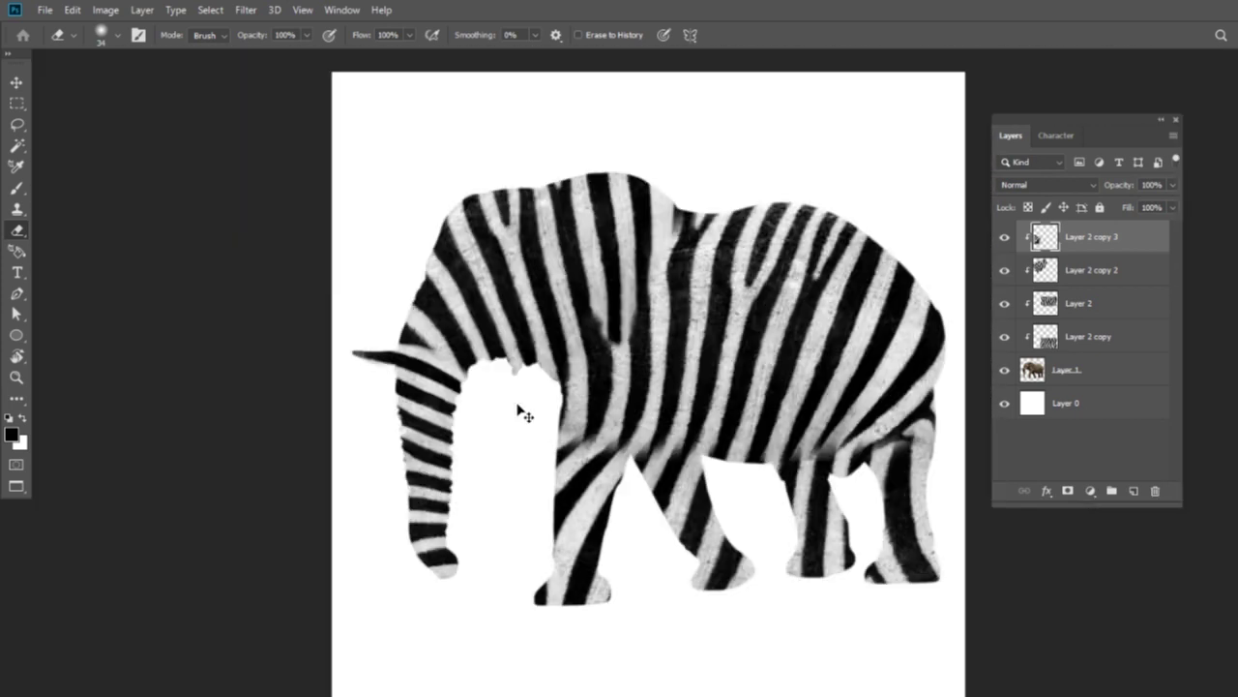
scroll(633, 362, right, 2)
scroll(656, 346, right, 1)
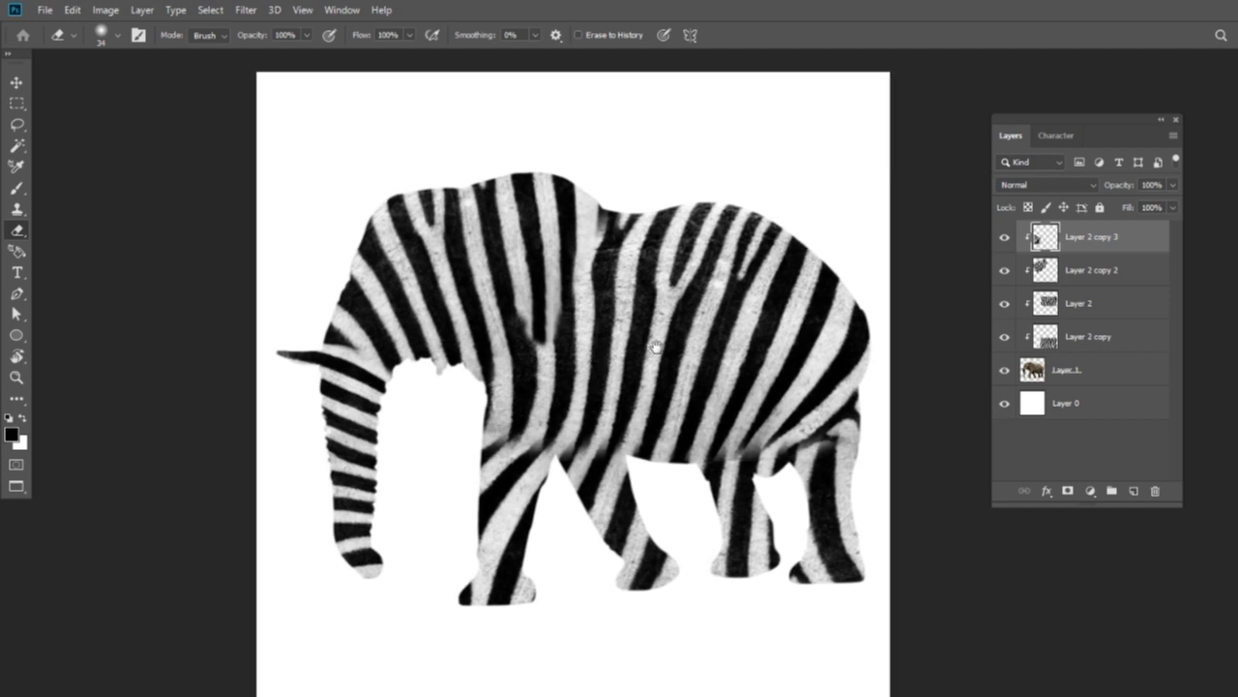
- Set Layer 2 copy 3 to Overlay and preview Layer 2 copy 2's blend modes
click(1069, 186)
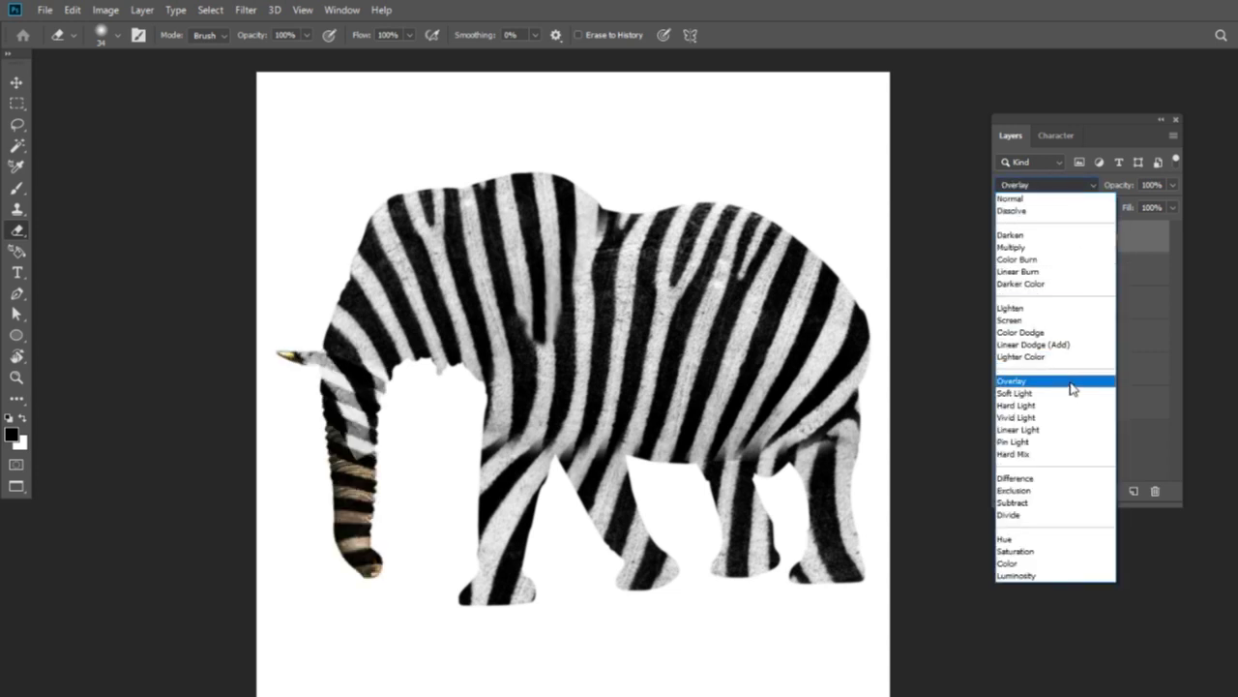
click(1071, 383)
click(1132, 271)
click(1081, 187)
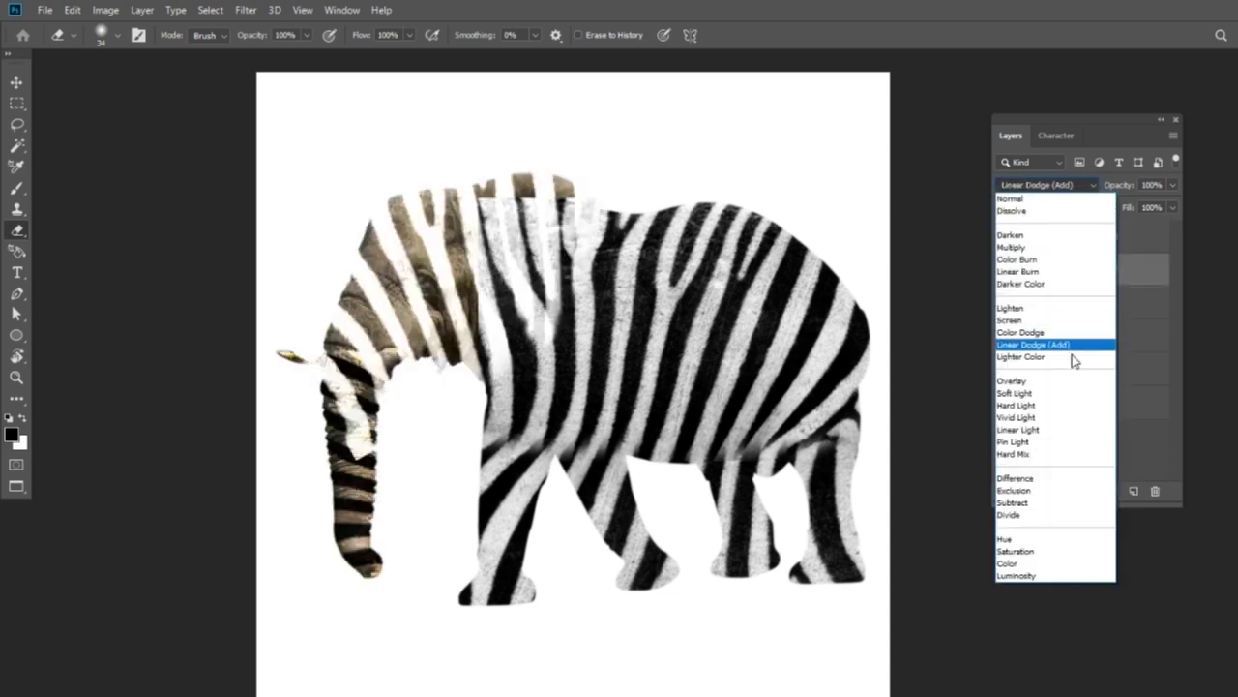
key(Escape)
- Set both Layer 2 and Layer 2 copy to Overlay blending
click(1142, 303)
click(1057, 184)
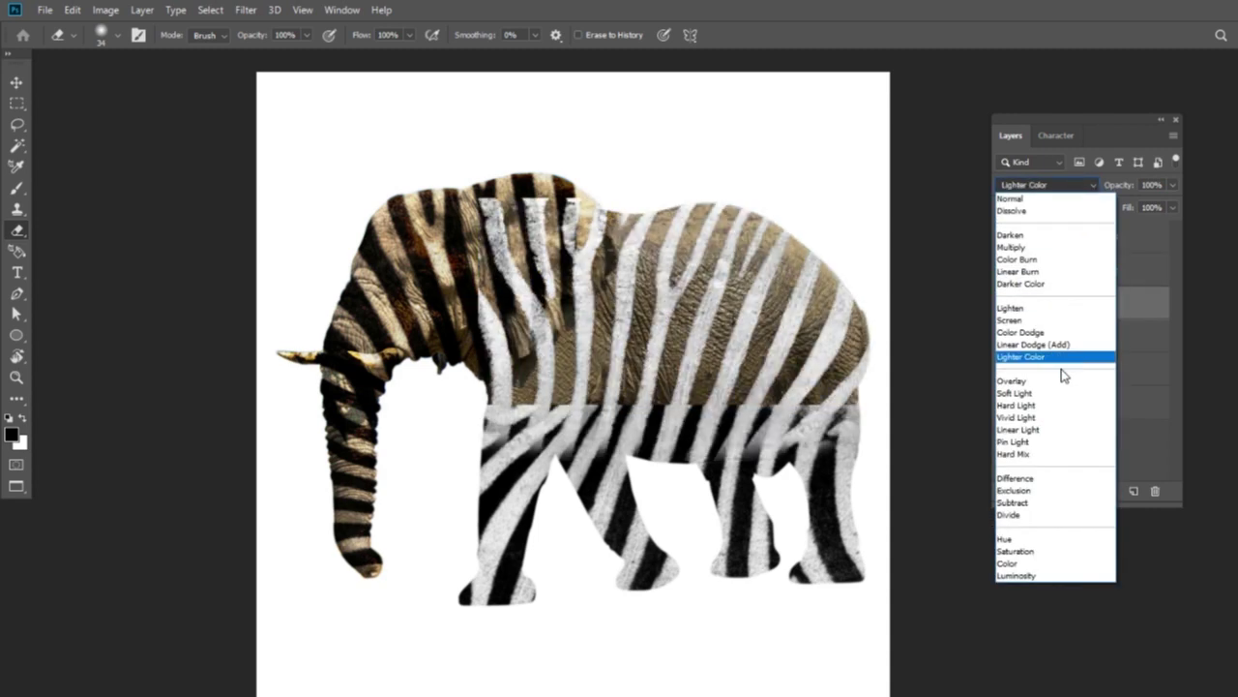
click(1071, 383)
click(1103, 337)
click(1064, 184)
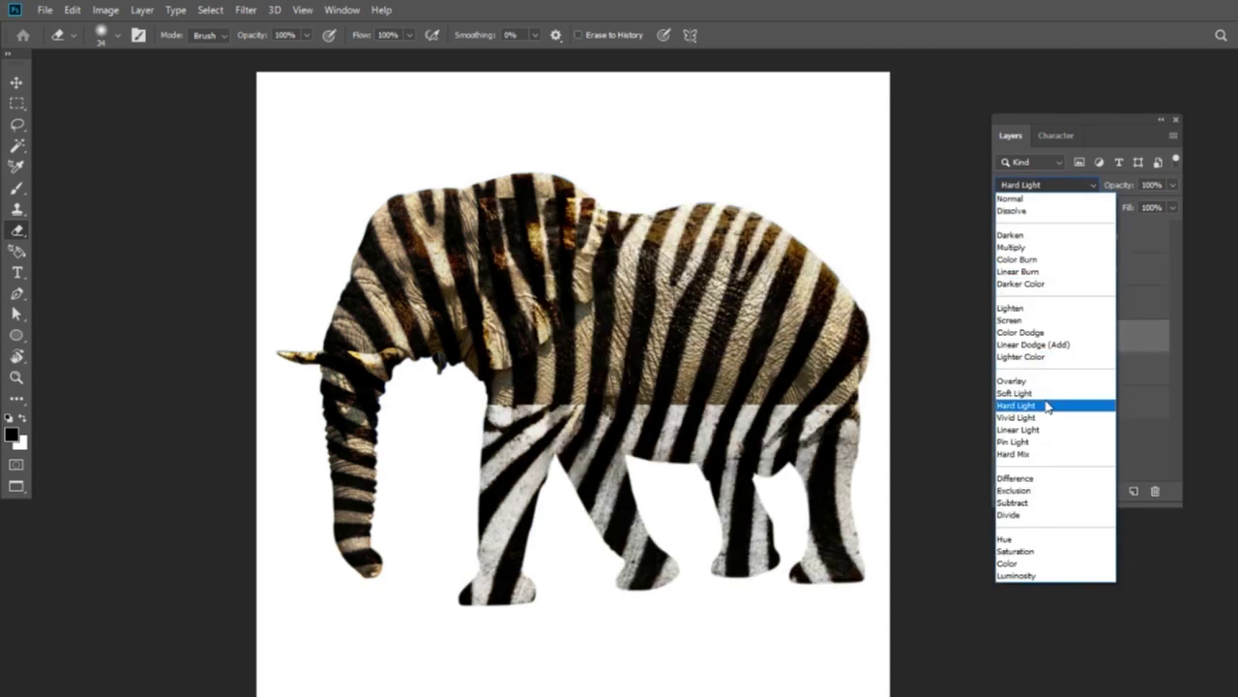
click(1050, 392)
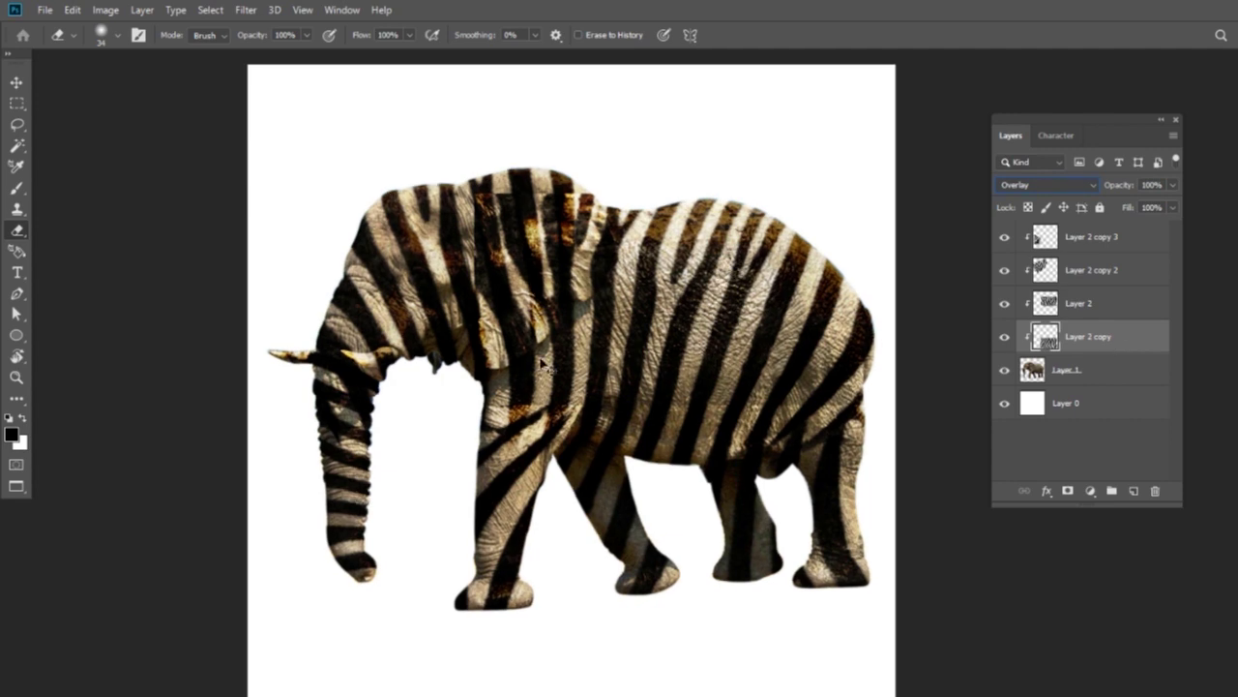
- Hide and reshow Layer 2 copy to compare the Overlay result
scroll(630, 385, up, 3)
scroll(630, 385, up, 2)
scroll(630, 385, up, 2)
click(1004, 336)
click(1004, 337)
- Erase the stripe seams over the shoulder and pan across the body to the head
key(e)
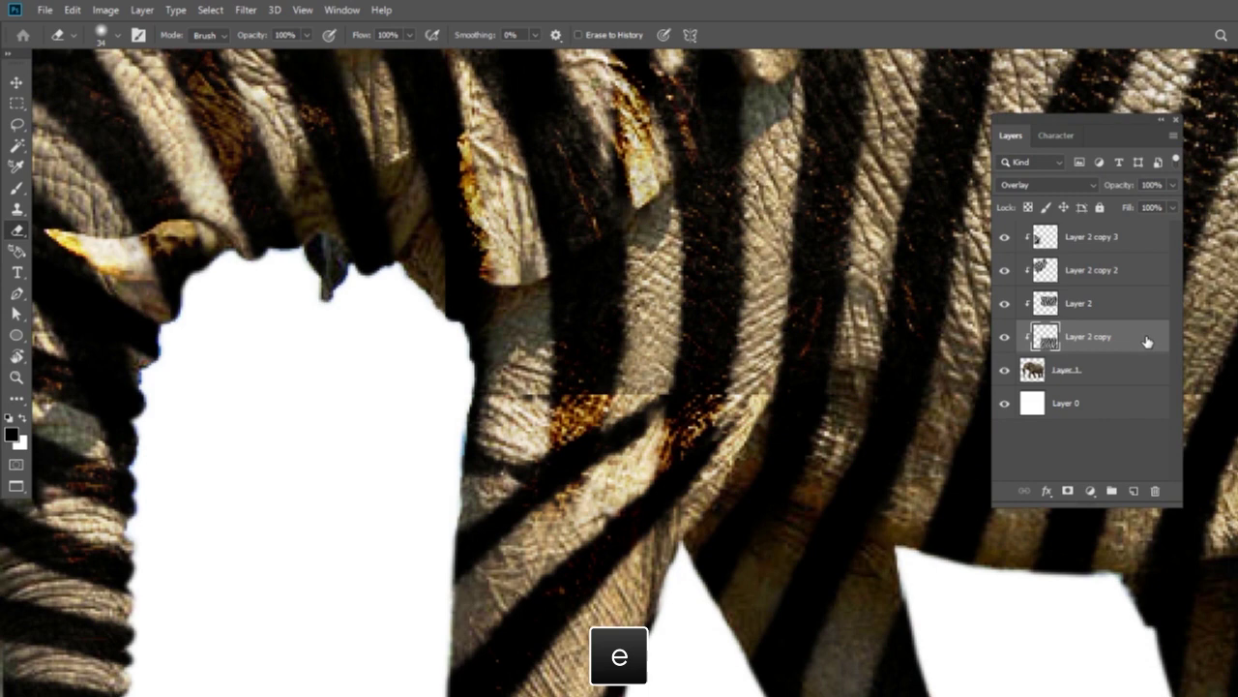
mouse_move(448, 365)
mouse_down()
mouse_move(571, 421)
mouse_move(802, 392)
mouse_move(713, 420)
mouse_move(506, 414)
mouse_up()
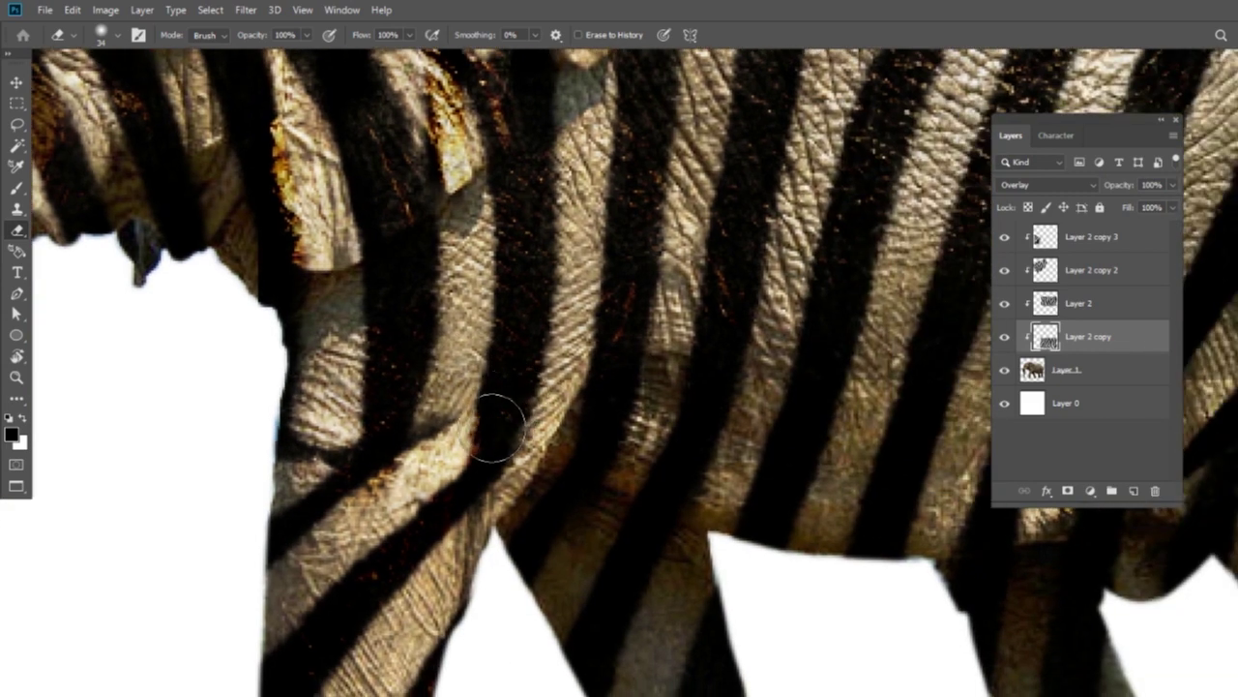
drag(885, 451, 415, 434)
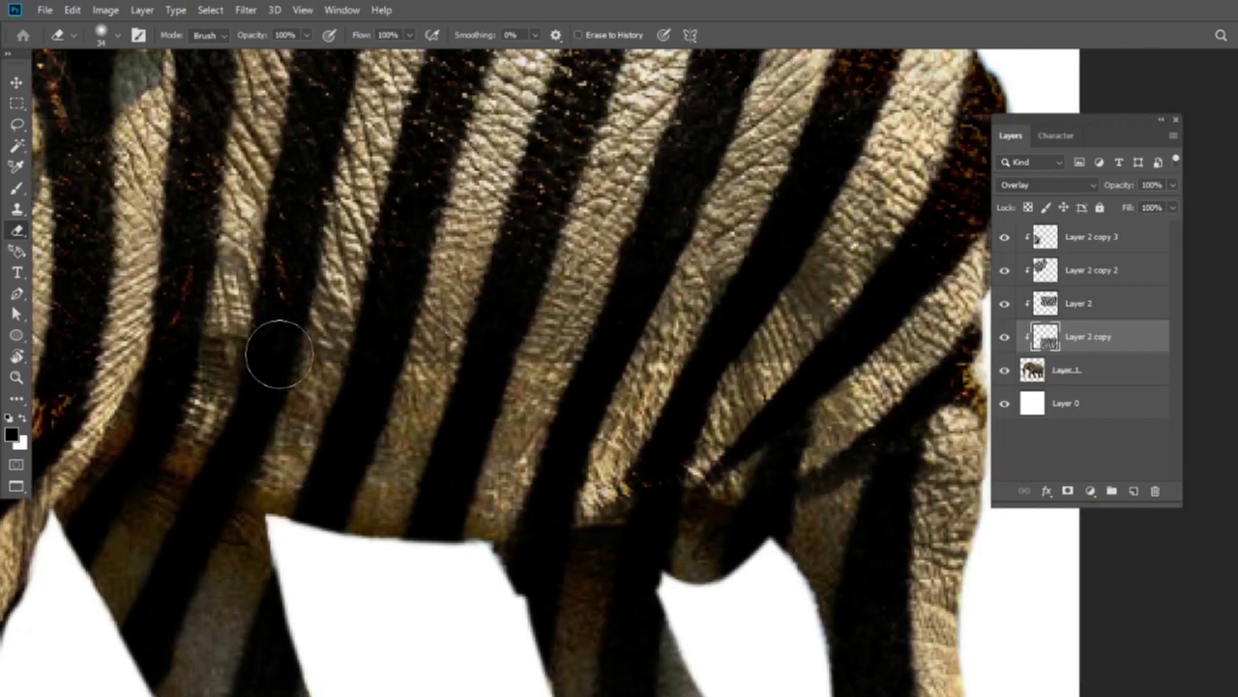
mouse_move(953, 381)
mouse_down()
mouse_move(609, 409)
mouse_move(813, 378)
mouse_up()
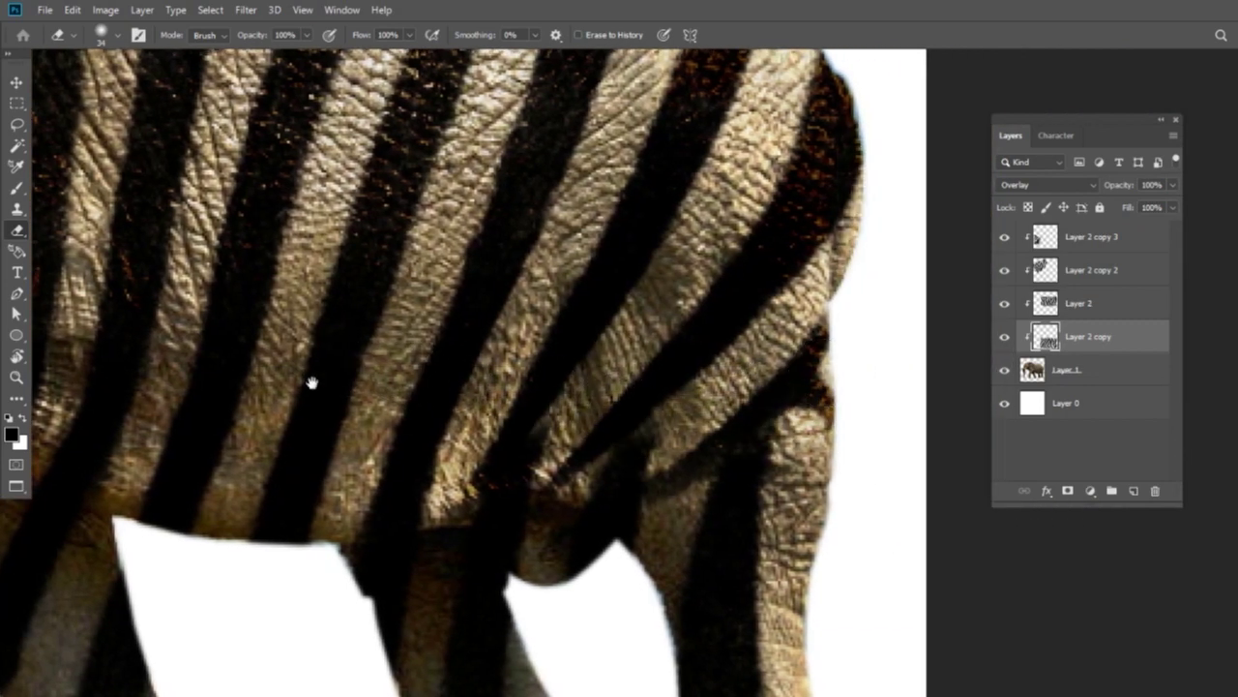
drag(342, 370, 660, 418)
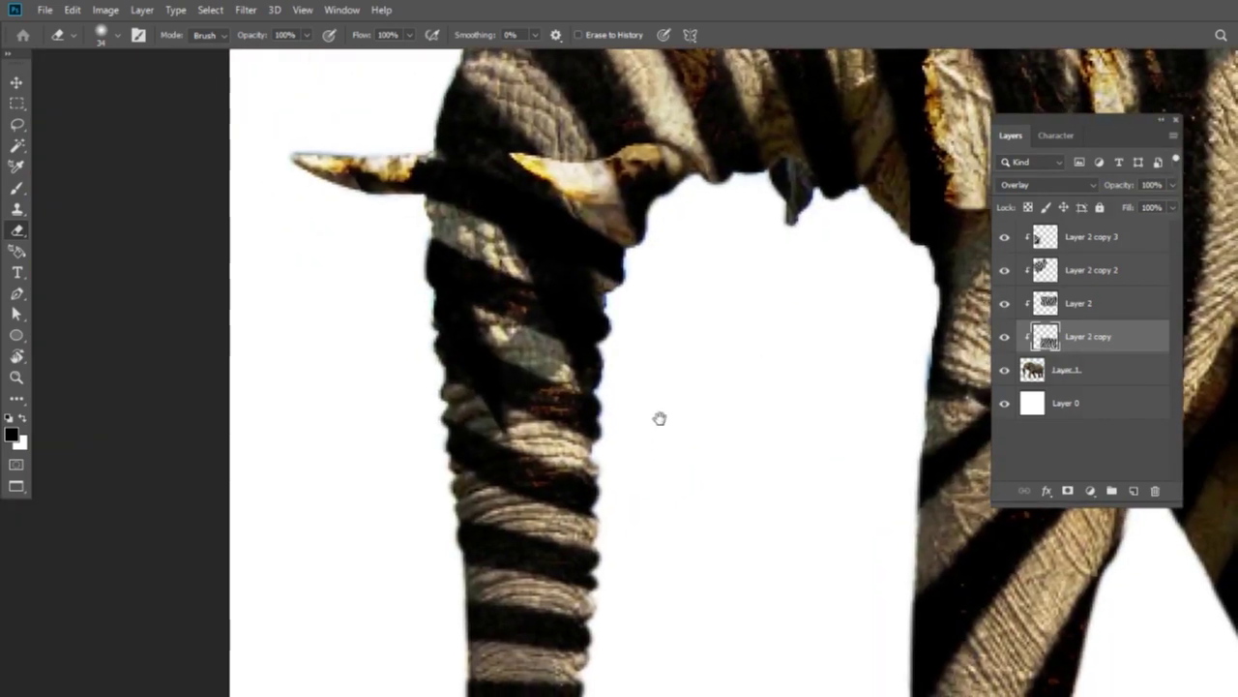
- Select Layer 2 copy 2 and toggle its visibility to compare
click(1130, 252)
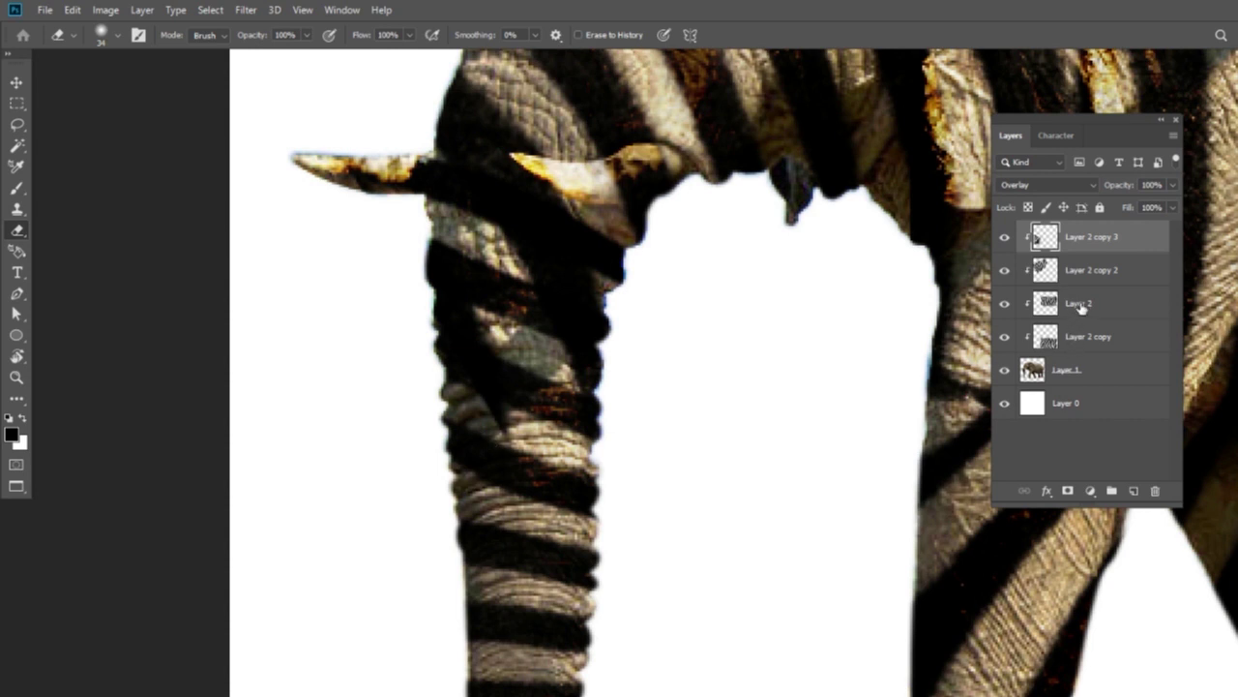
click(1125, 277)
click(1004, 270)
click(1005, 270)
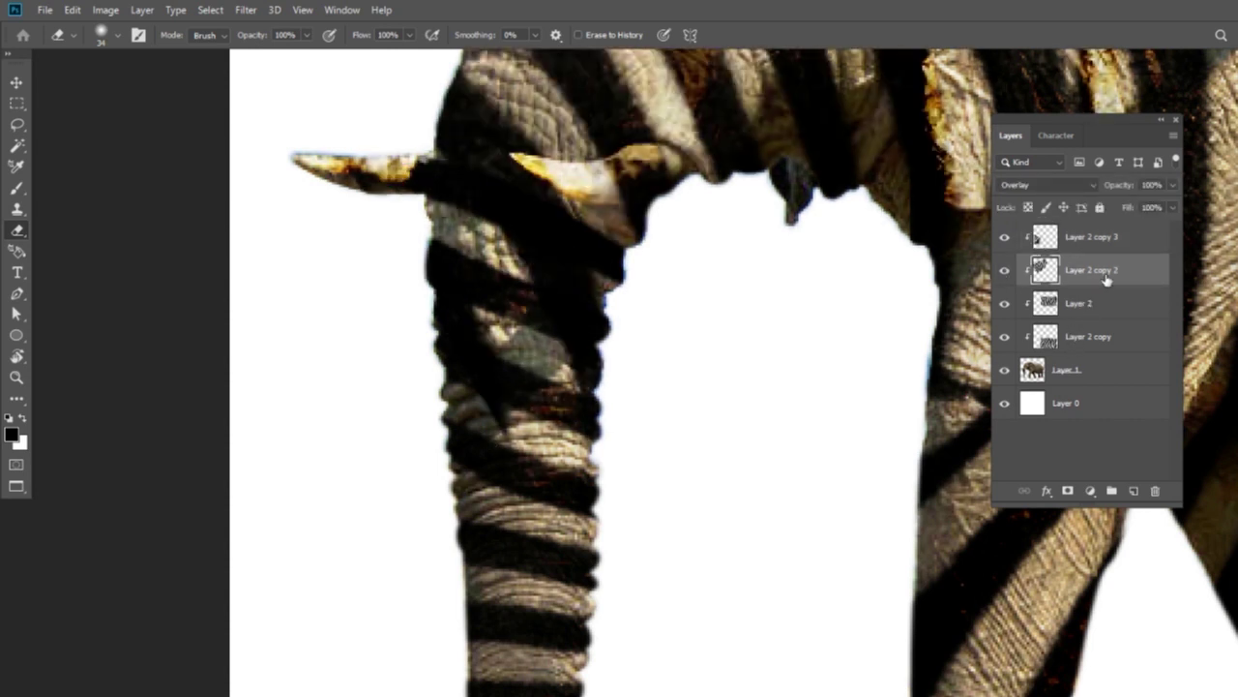
- Erase stripe seams along the trunk's left edge and toggle the stripe layer to compare
drag(470, 401, 444, 375)
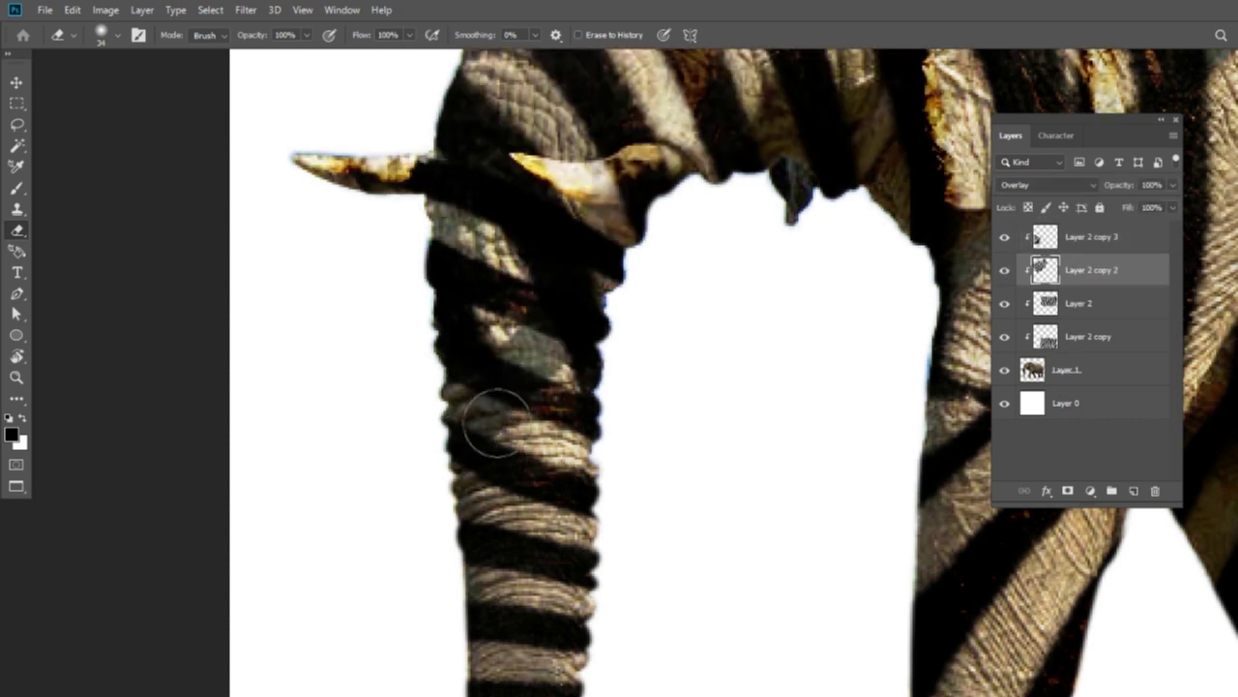
scroll(580, 348, up, 3)
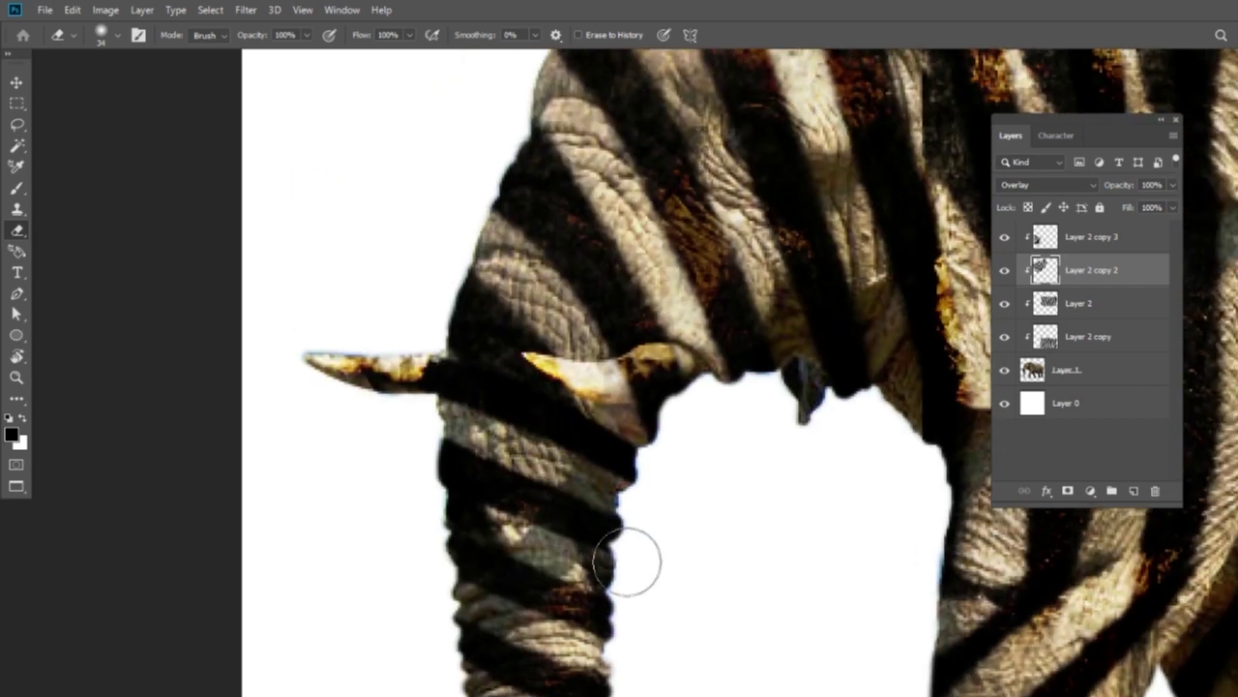
drag(511, 511, 560, 547)
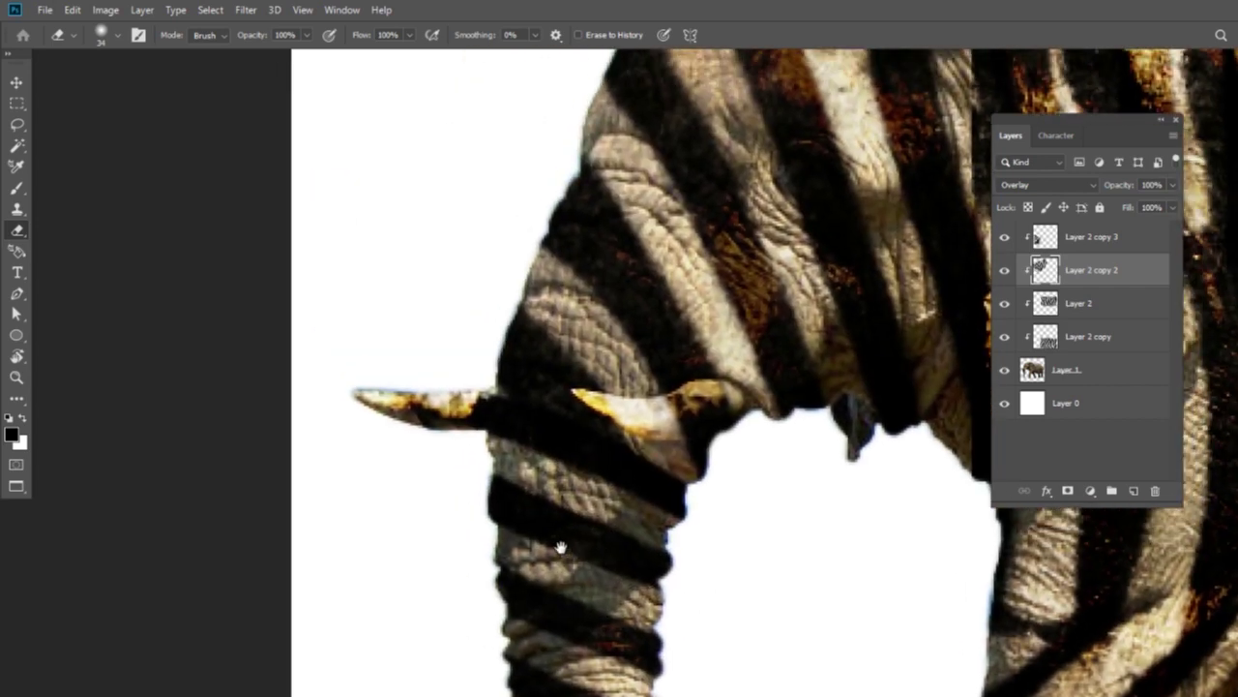
click(1005, 270)
click(1005, 270)
- Zoom in and erase the near tusk's stripes with an 11 px eraser, then fit to screen
key(r)
key(ctrl+plus)
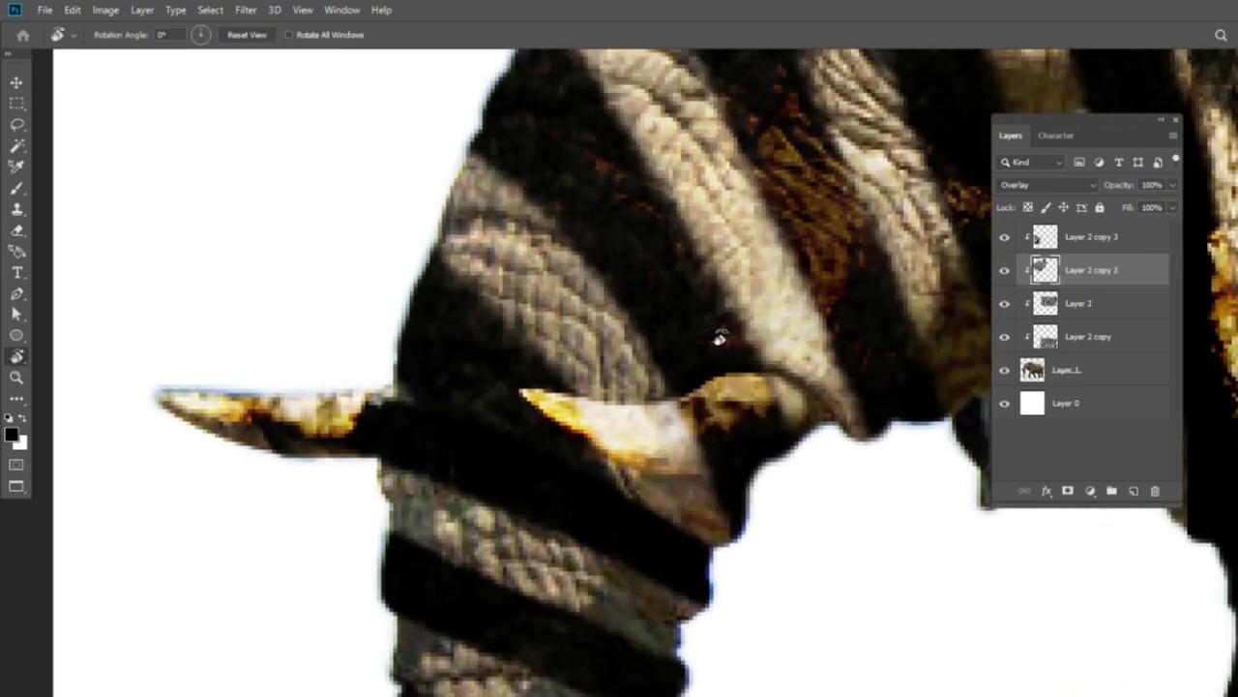
key(e)
drag(740, 419, 694, 467)
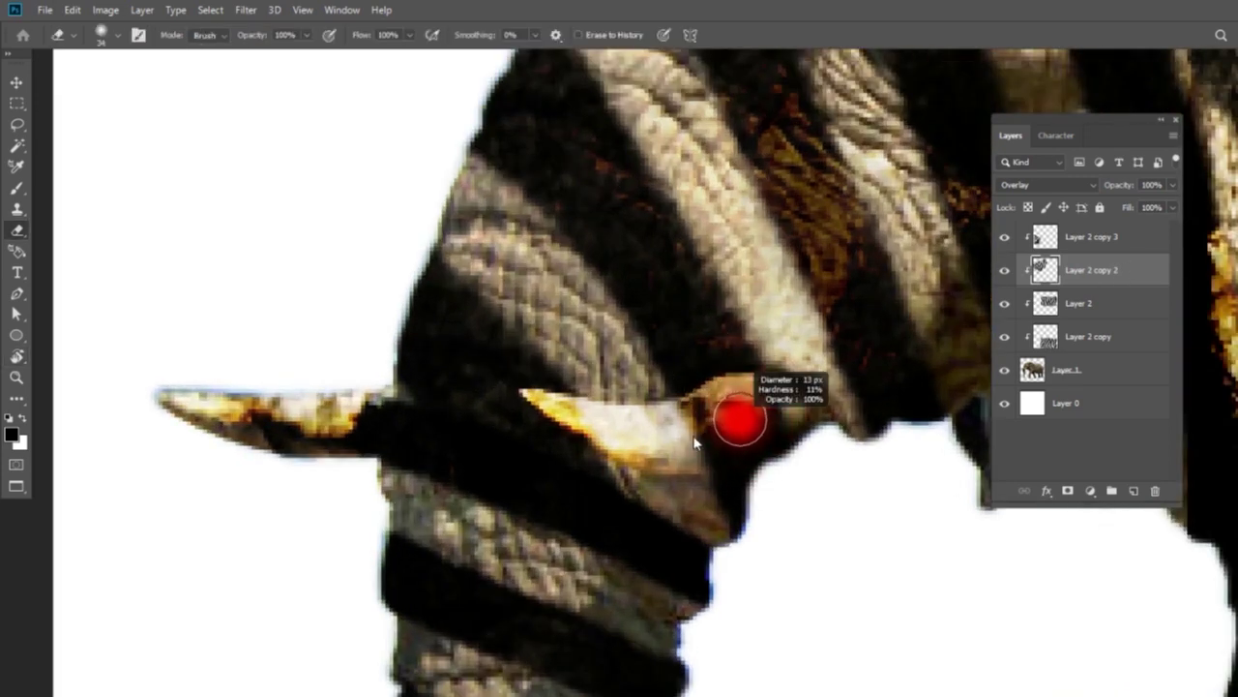
drag(695, 468, 686, 567)
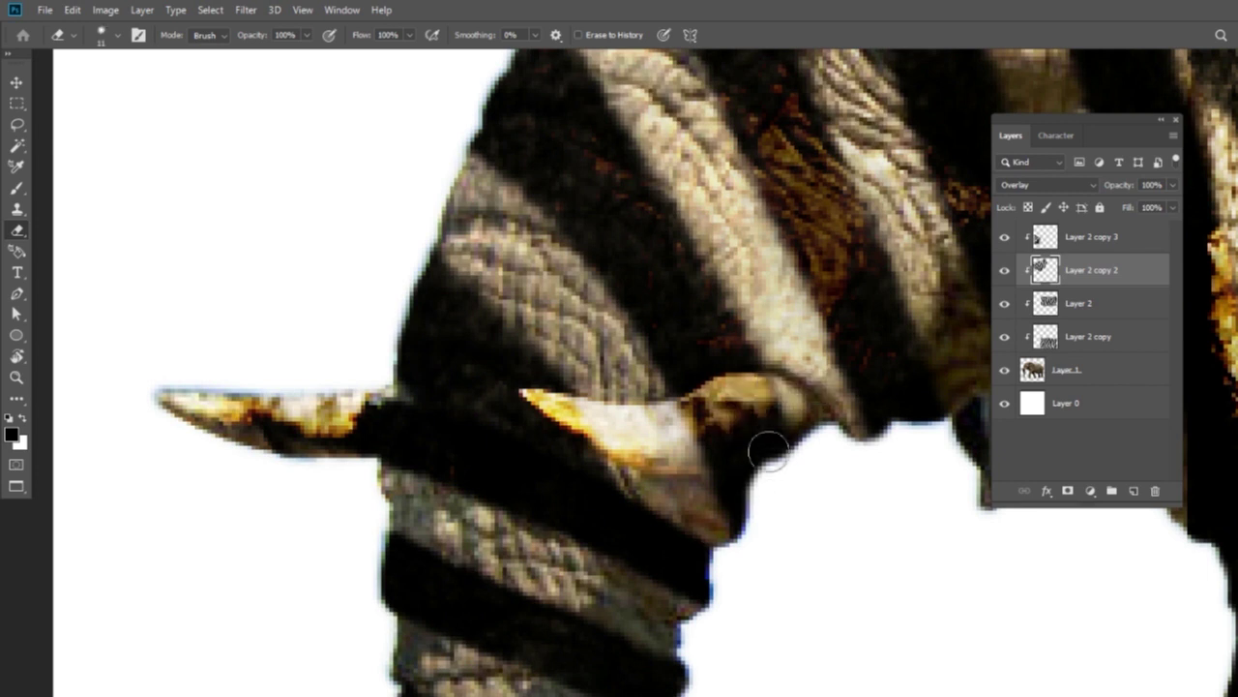
mouse_move(745, 391)
mouse_down()
mouse_move(661, 440)
mouse_move(556, 407)
mouse_up()
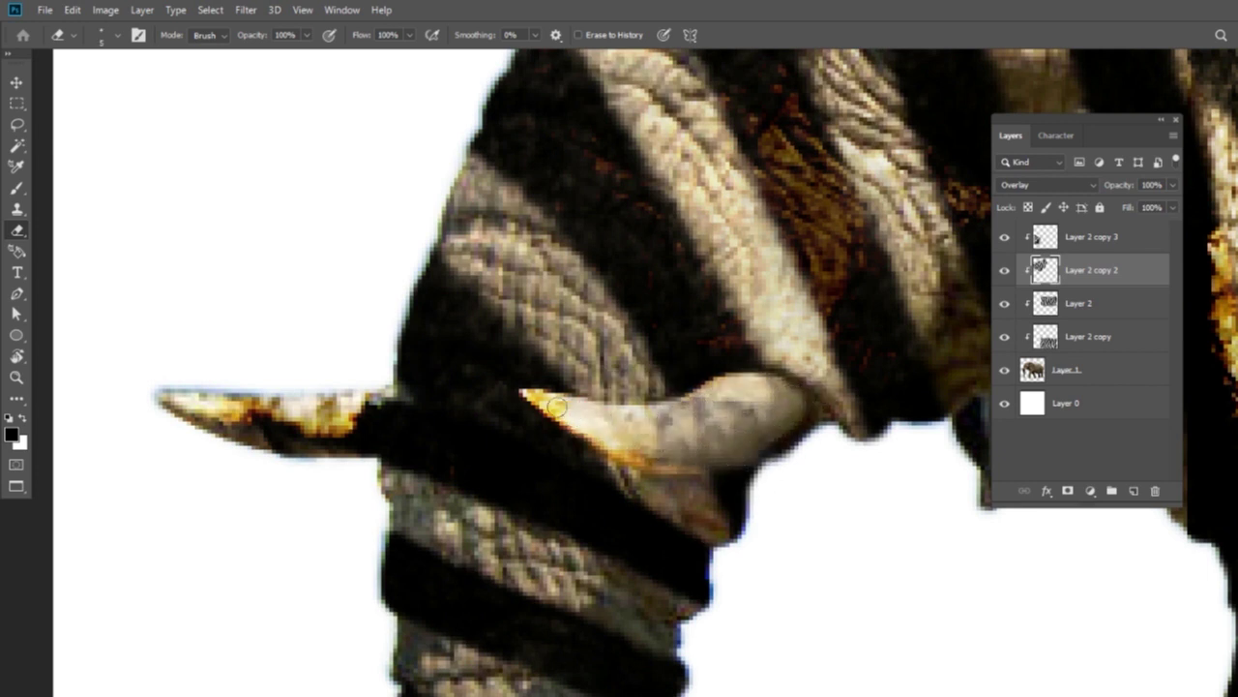
drag(556, 407, 682, 466)
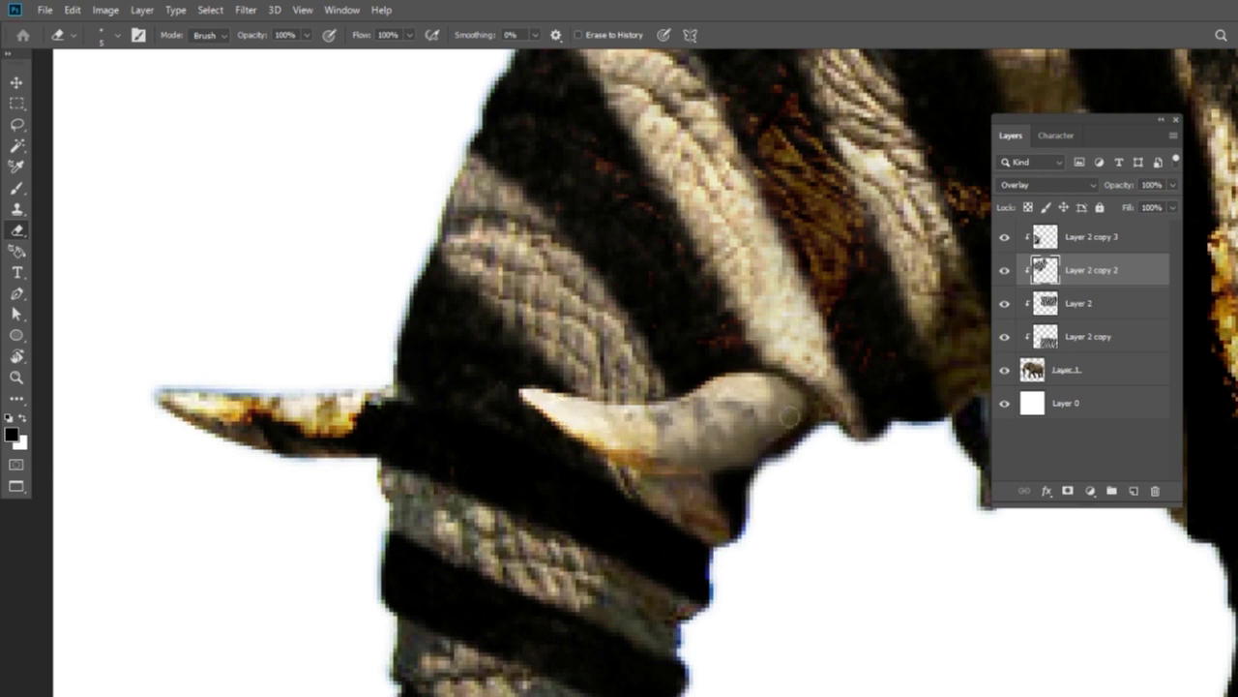
key(ctrl+0)
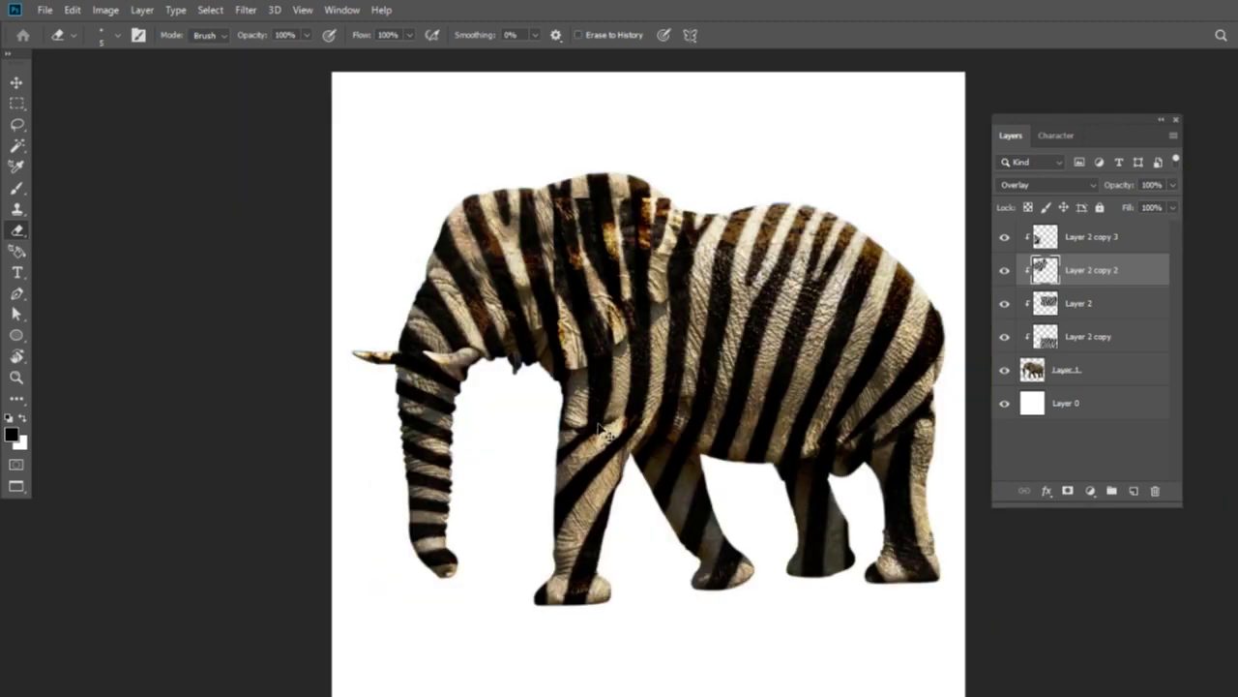
- Adjust the eraser size slightly and fit the whole elephant in view
scroll(600, 430, up, 5)
scroll(743, 578, up, 3)
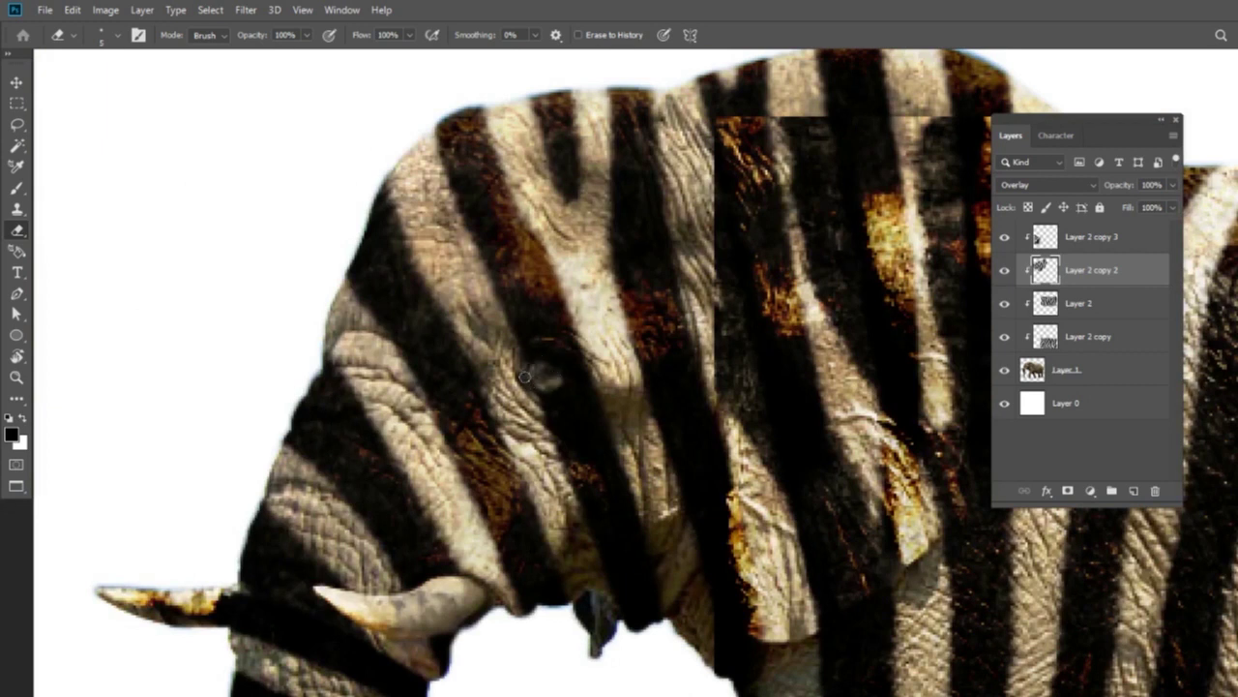
drag(552, 365, 518, 237)
key(ctrl+0)
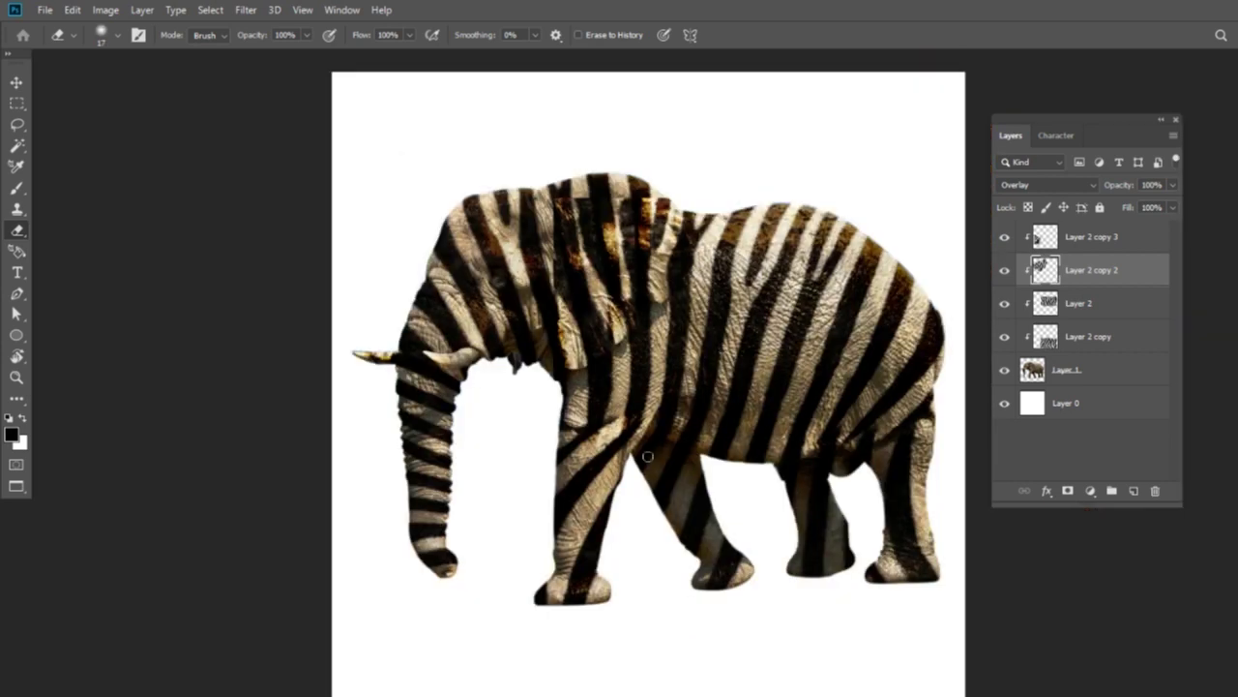
scroll(741, 306, up, 3)
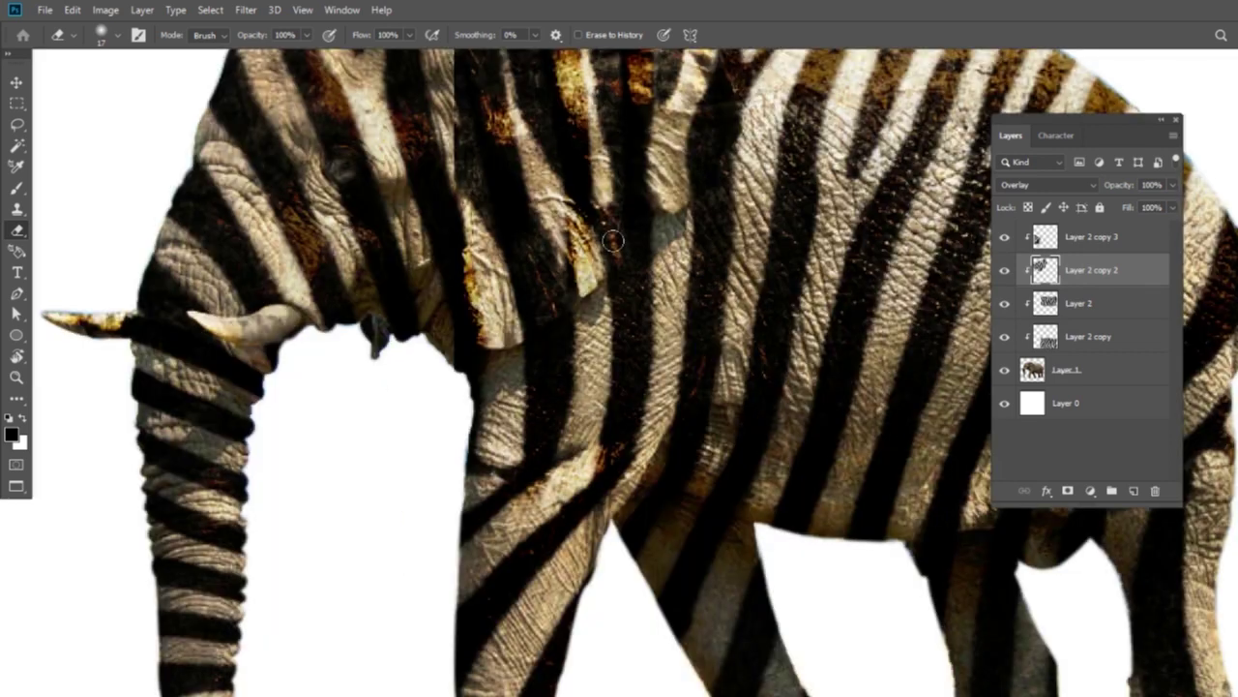
- On Layer 2, erase the back and shoulder's dark and orange patches with a 71 px eraser
click(1004, 271)
click(1074, 302)
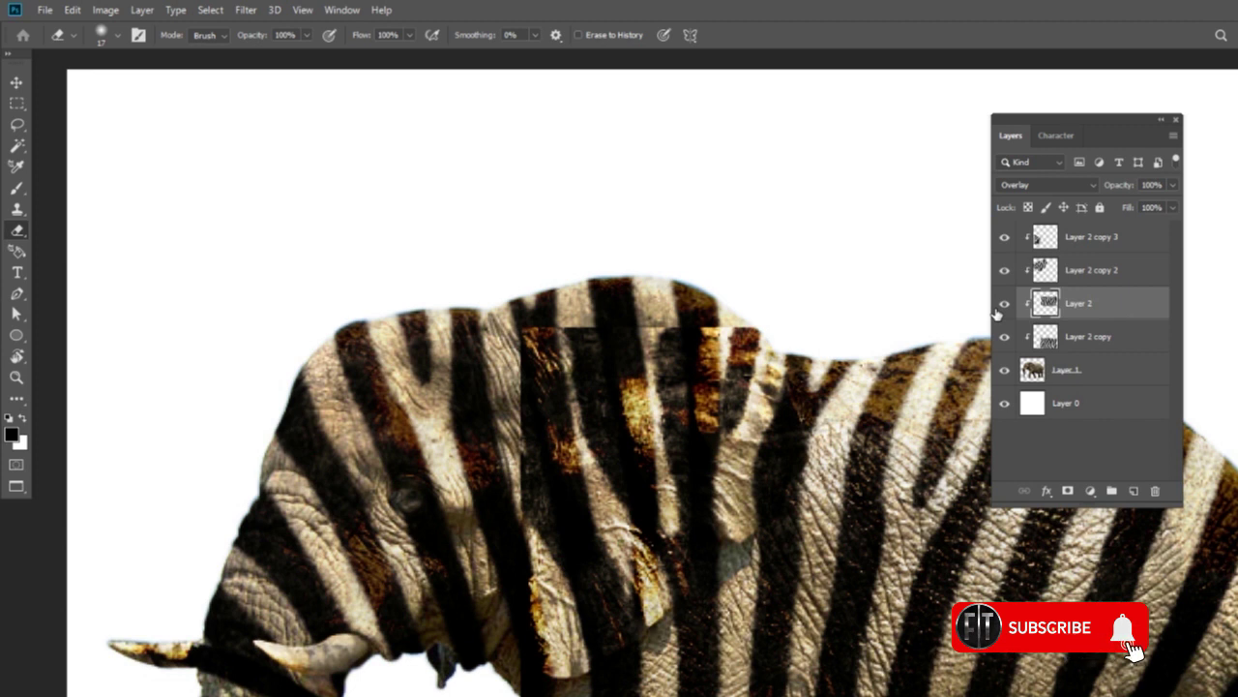
drag(600, 375, 638, 376)
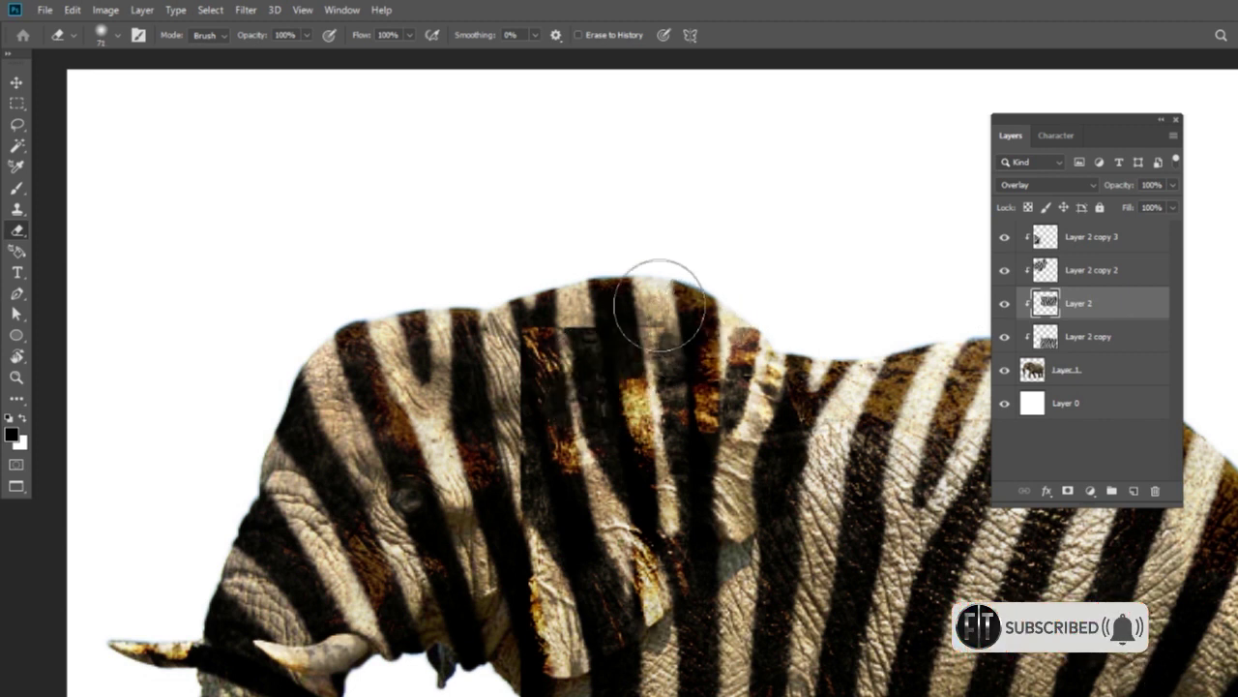
drag(660, 306, 512, 339)
drag(508, 387, 497, 581)
mouse_move(663, 327)
mouse_down()
mouse_move(622, 387)
mouse_move(567, 387)
mouse_up()
mouse_move(619, 484)
mouse_down()
mouse_move(669, 414)
mouse_move(610, 580)
mouse_move(556, 542)
mouse_move(609, 475)
mouse_move(656, 463)
mouse_up()
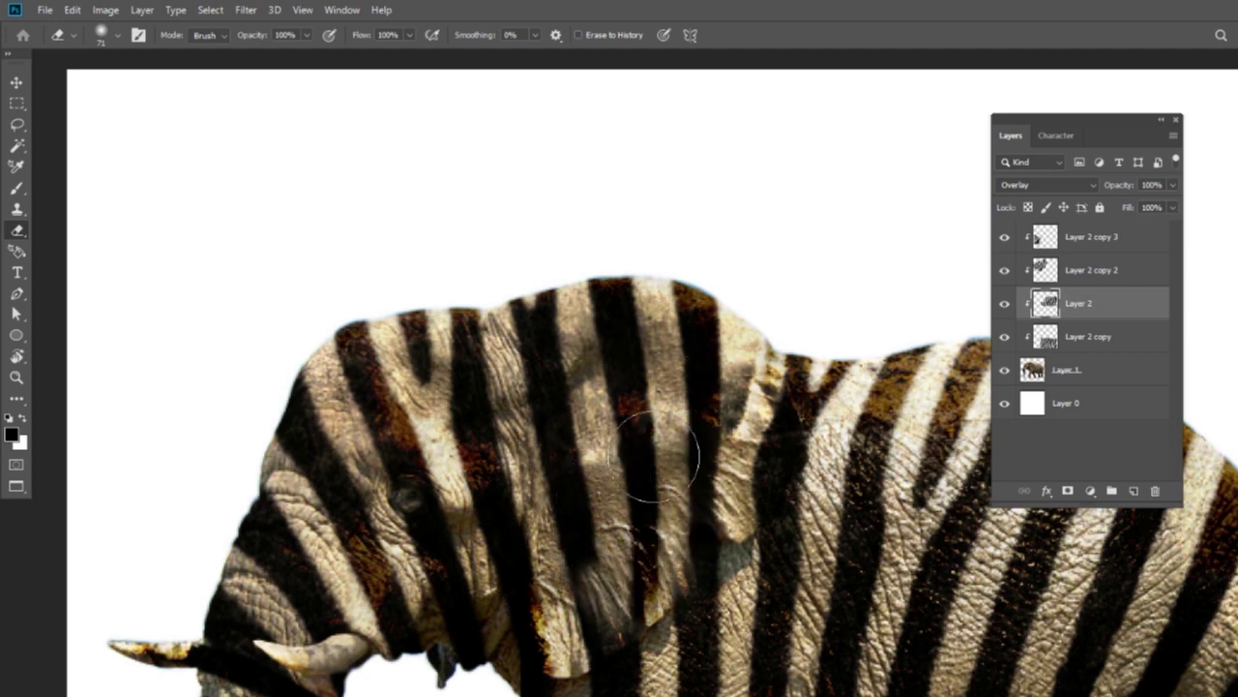
scroll(655, 462, down, 3)
scroll(774, 387, down, 1)
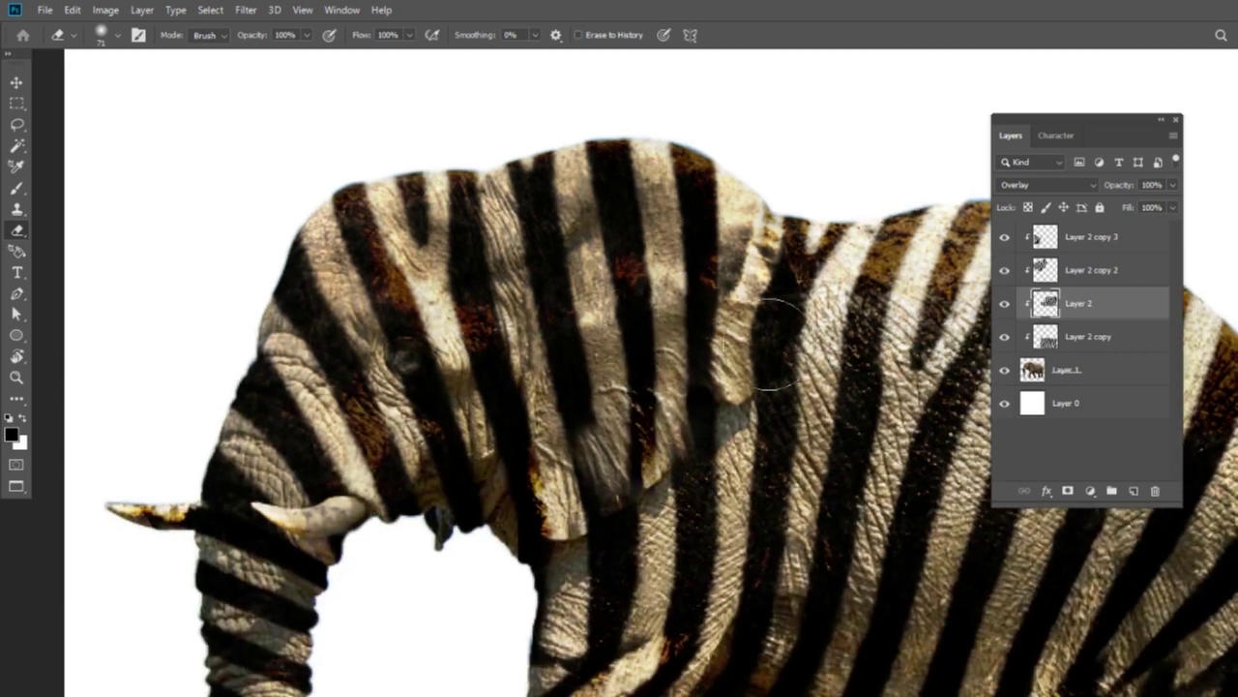
click(1004, 270)
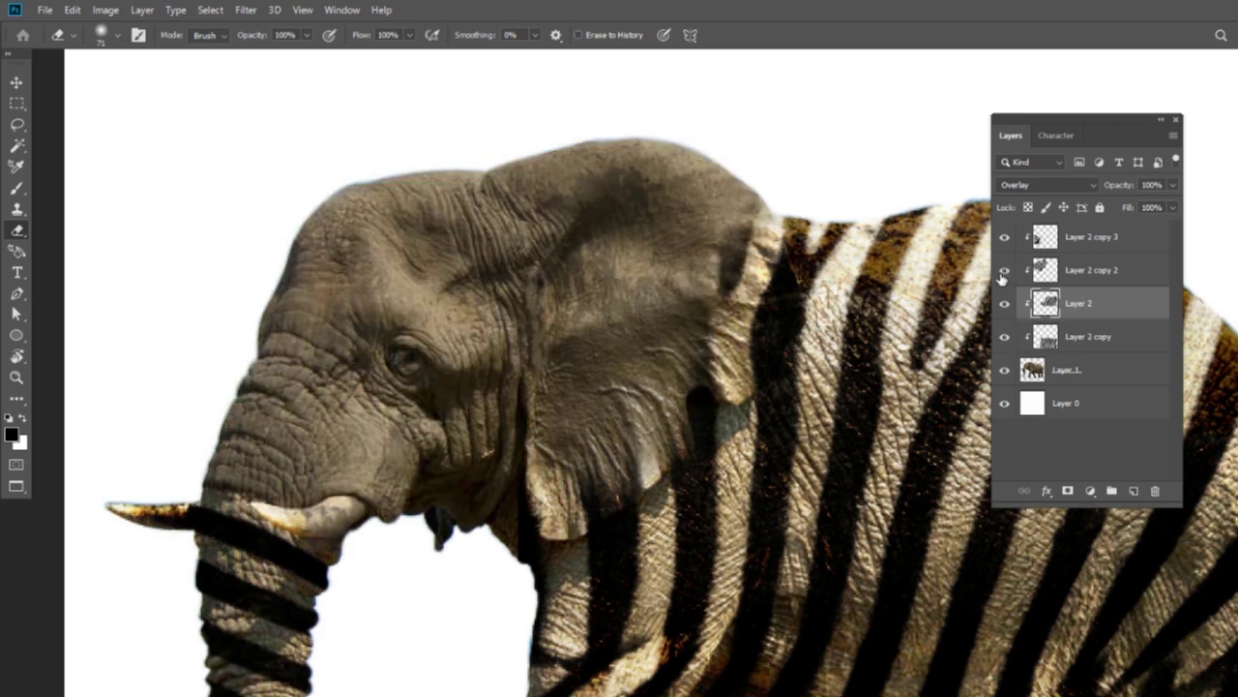
- Clone stripe texture over the shoulder seam on Layer 2 copy 2 with Clone Stamp
click(1005, 270)
click(1124, 274)
key(s)
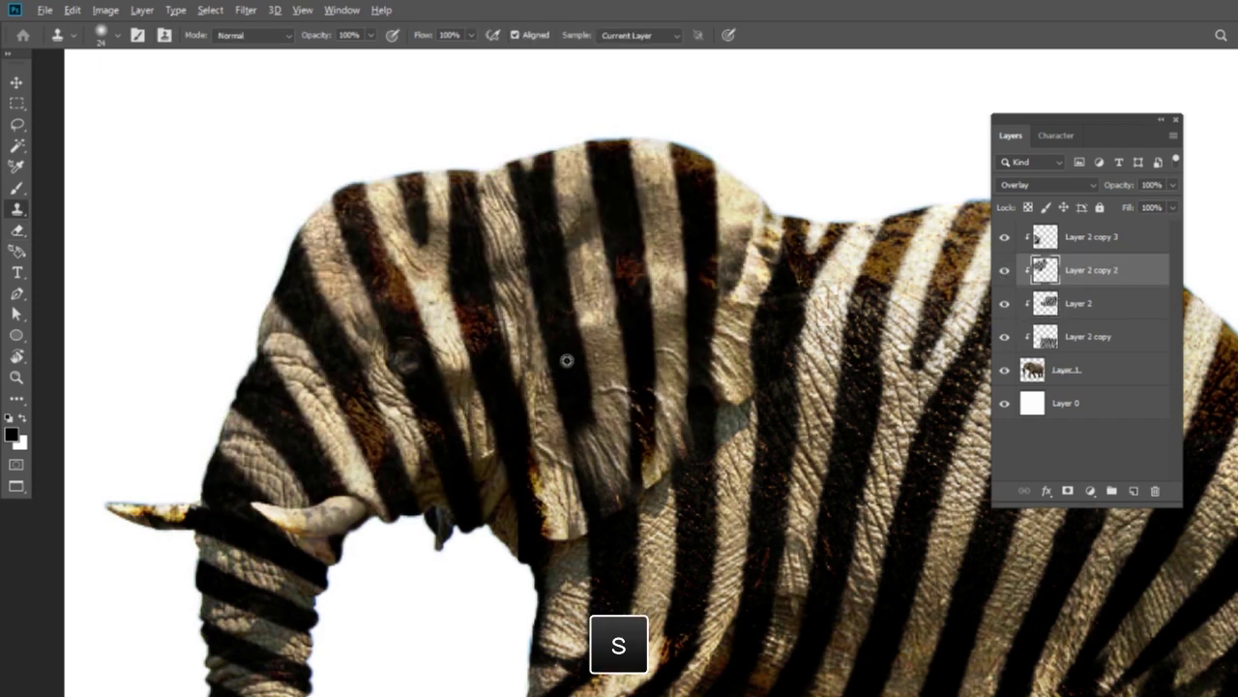
drag(592, 406, 599, 506)
drag(599, 506, 626, 485)
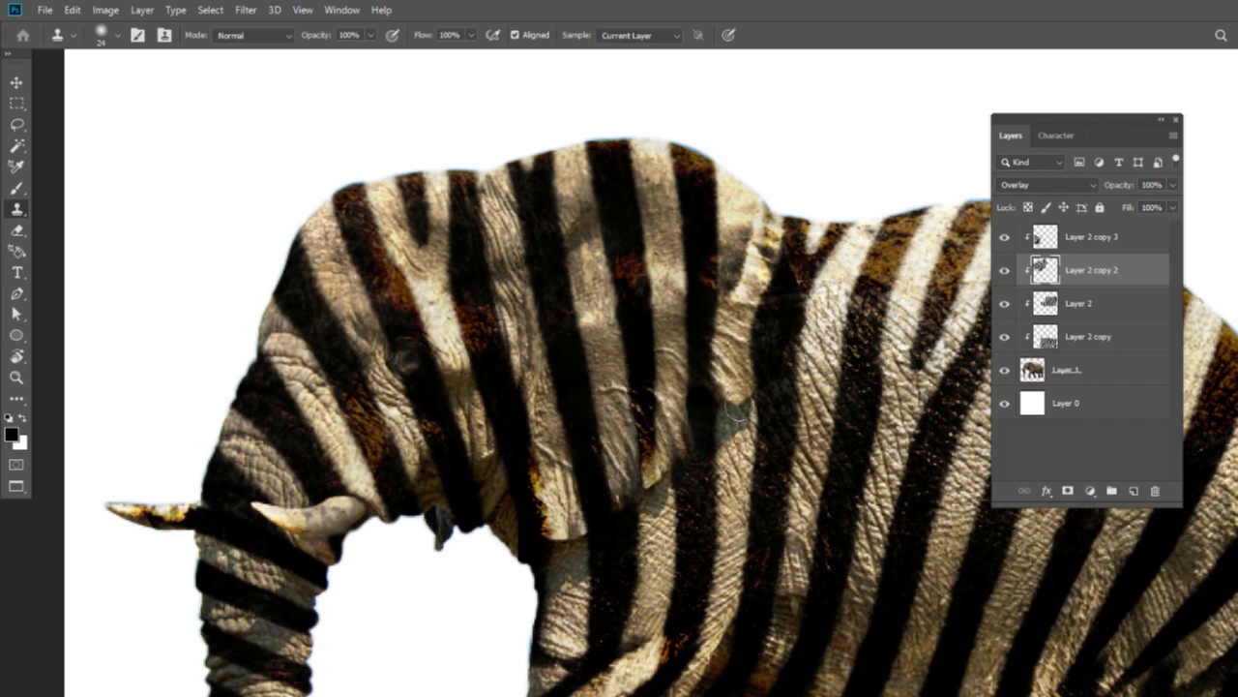
click(1006, 276)
click(1005, 276)
- Clone lighter texture over a dark stripe patch, compare with Layer 2 toggled, and fit view
drag(643, 440, 650, 474)
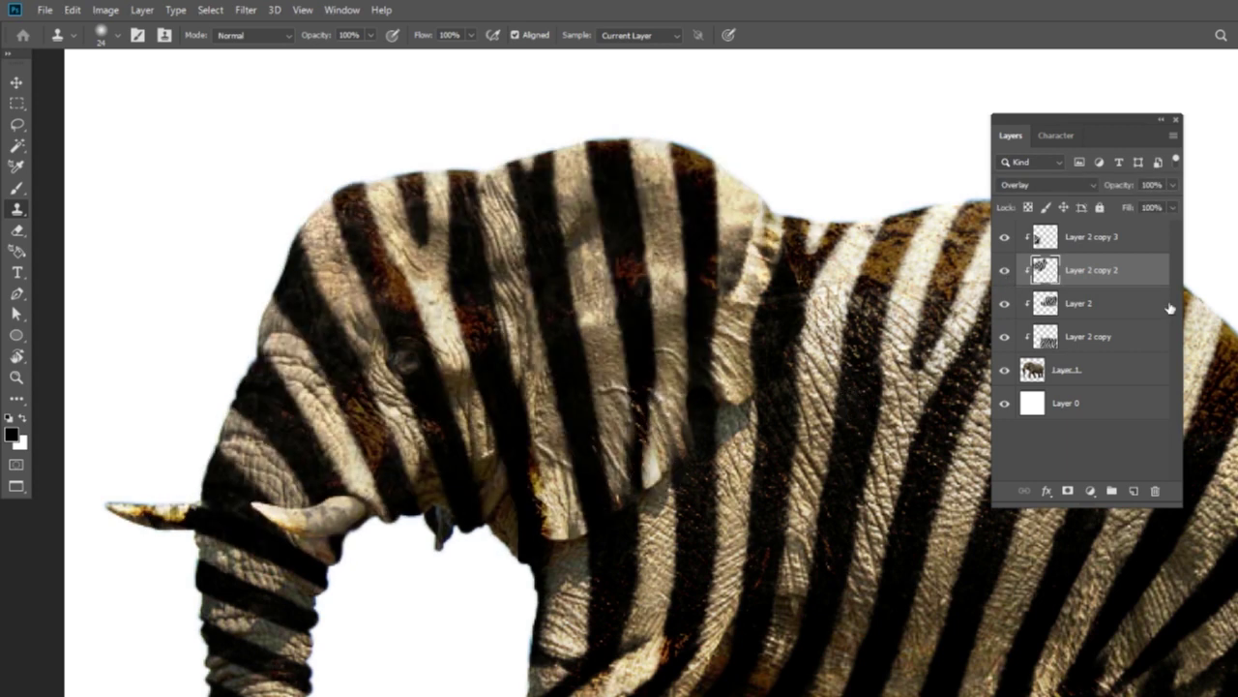
click(1005, 306)
click(1005, 305)
click(1005, 305)
click(1005, 306)
key(ctrl+0)
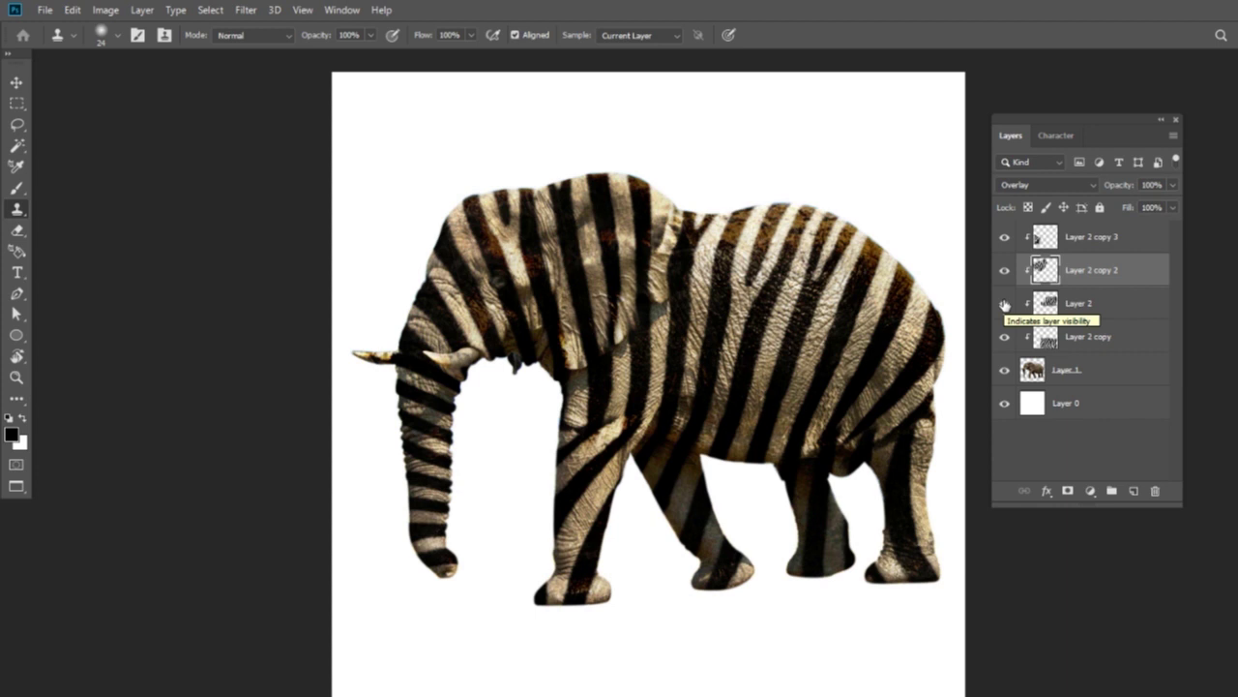
- Create the empty Layer 3 and set up a Brush about a third its size
key(ctrl+shift+n)
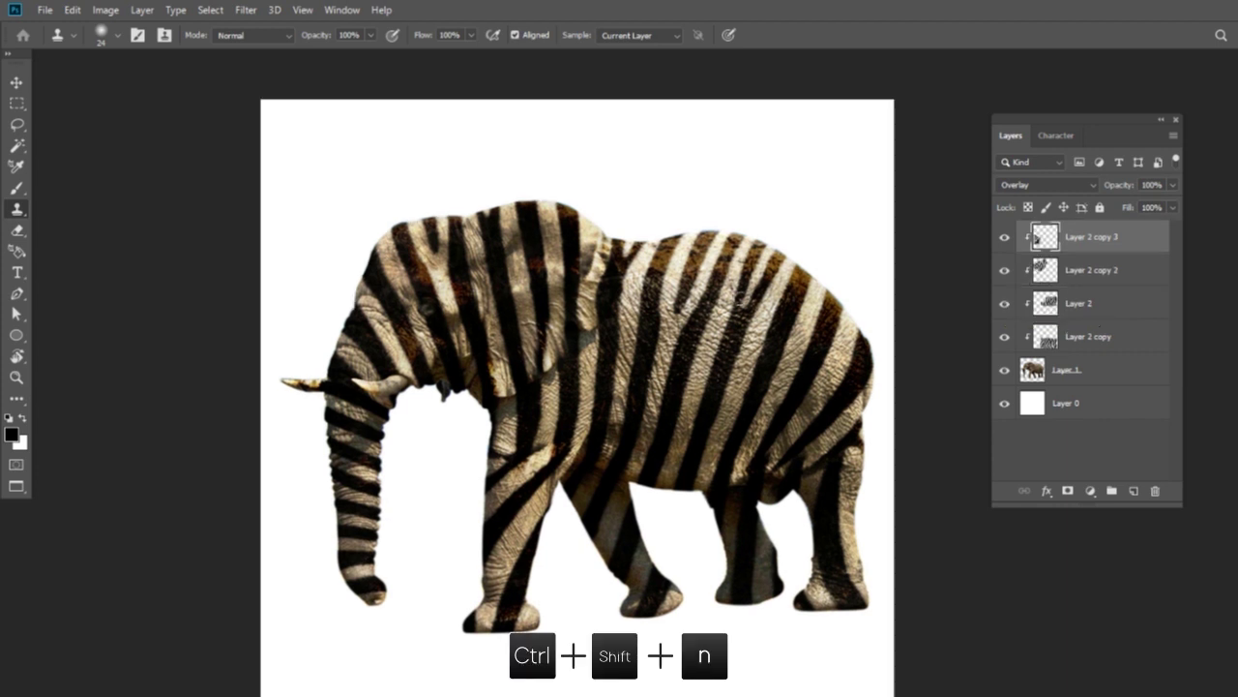
key(Return)
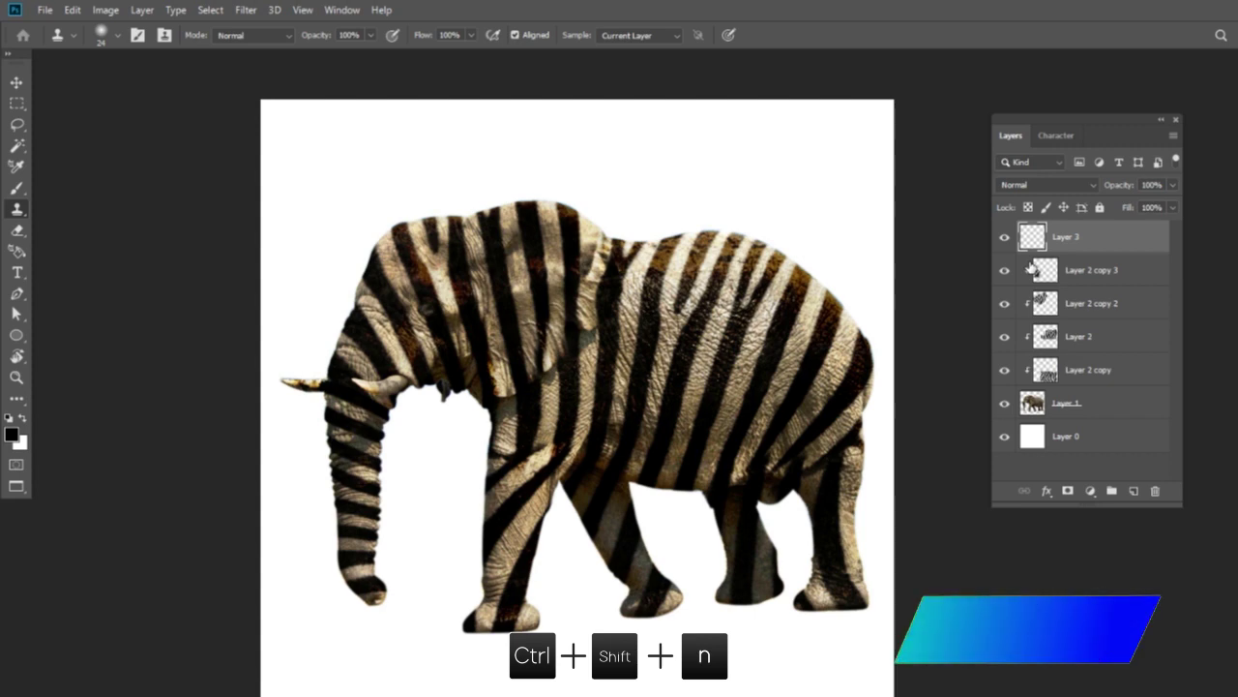
key(b)
mouse_move(678, 465)
mouse_down()
mouse_move(559, 519)
mouse_move(630, 524)
mouse_move(732, 465)
mouse_move(725, 581)
mouse_move(655, 638)
mouse_up()
- Undo the shadow strokes under the belly and clip Layer 3 to the elephant
key(ctrl+z)
key(ctrl+z)
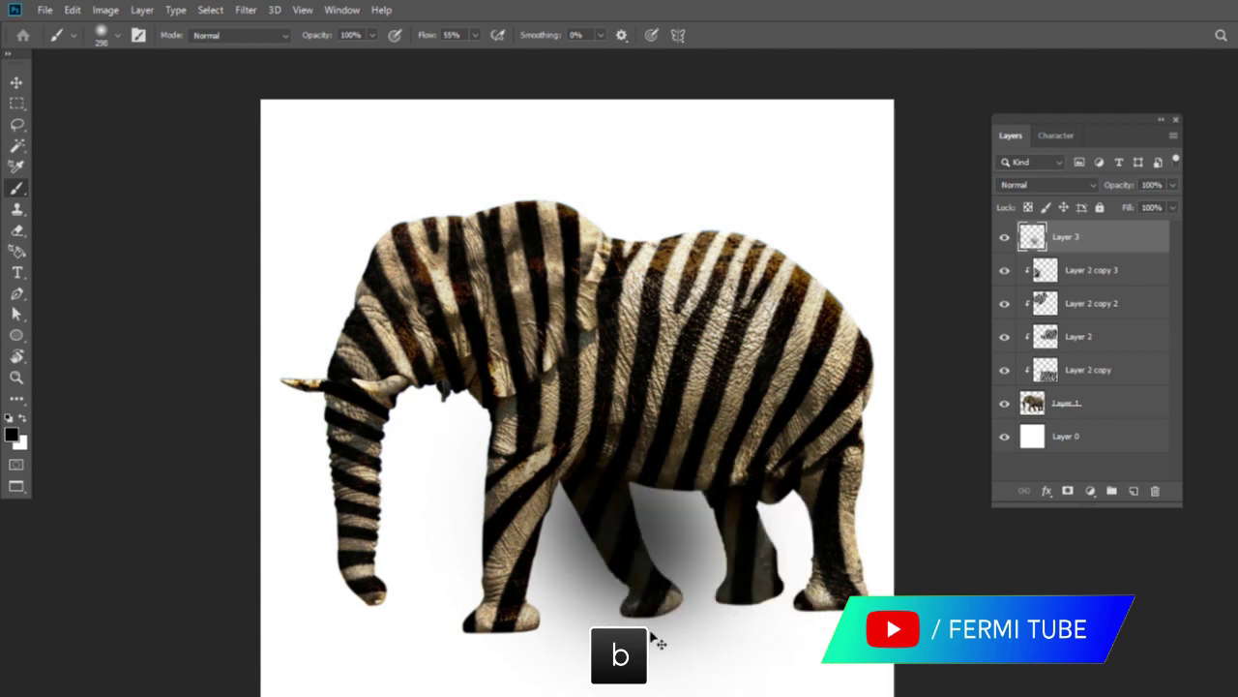
key(ctrl+z)
key(ctrl+z)
key(ctrl+z)
key(ctrl+shift+z)
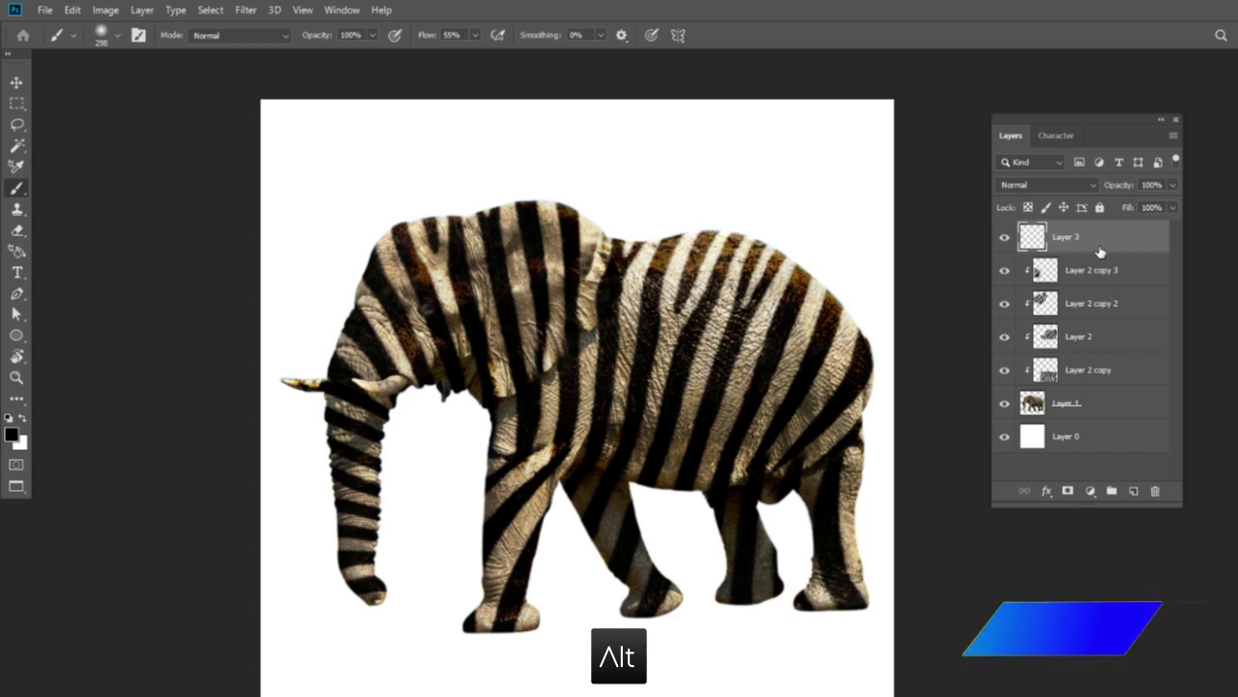
alt+click(1107, 253)
- Paint dark shading between the legs on Layer 3 and set its opacity to 77%
key(b)
mouse_move(719, 567)
mouse_down()
mouse_move(699, 605)
mouse_move(567, 525)
mouse_move(788, 567)
mouse_move(737, 533)
mouse_move(714, 540)
mouse_up()
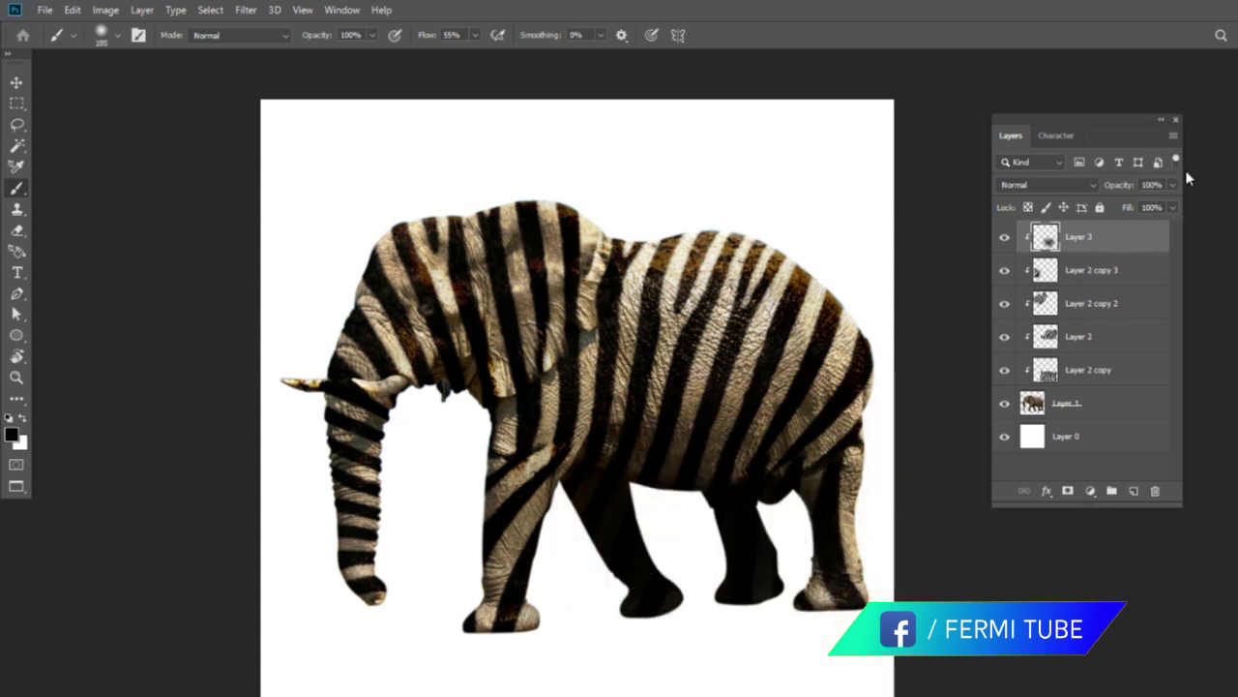
drag(1112, 189, 1098, 190)
click(1112, 467)
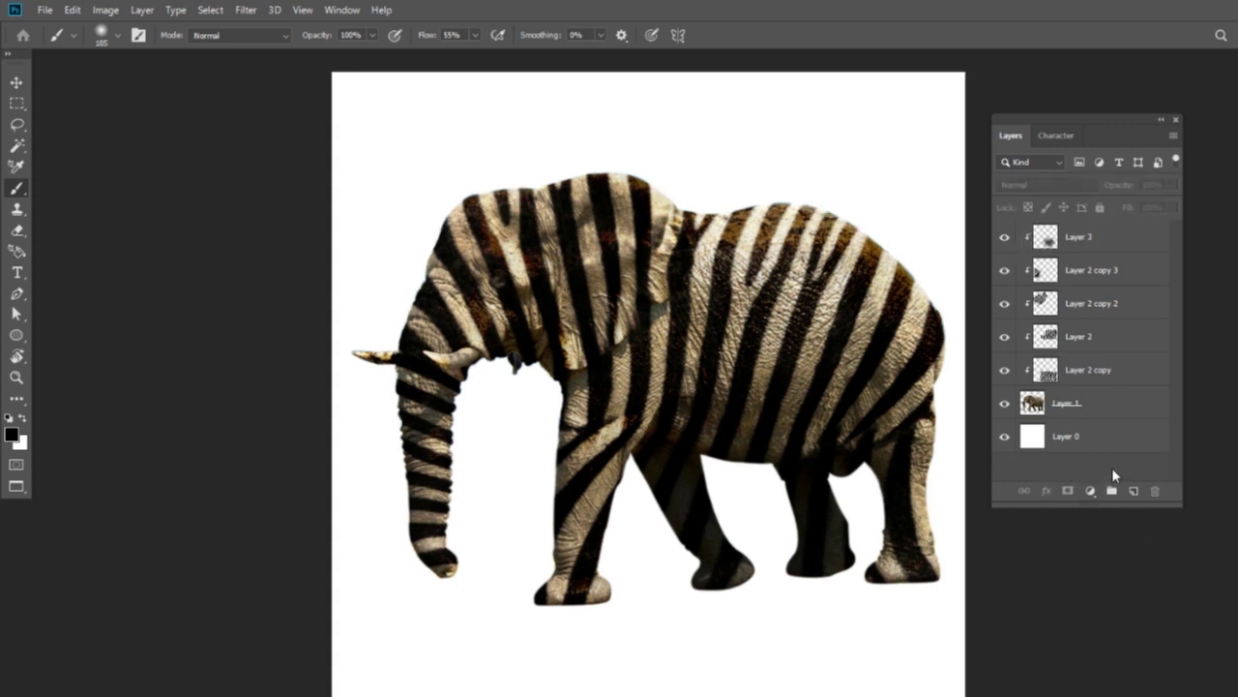
drag(683, 347, 655, 348)
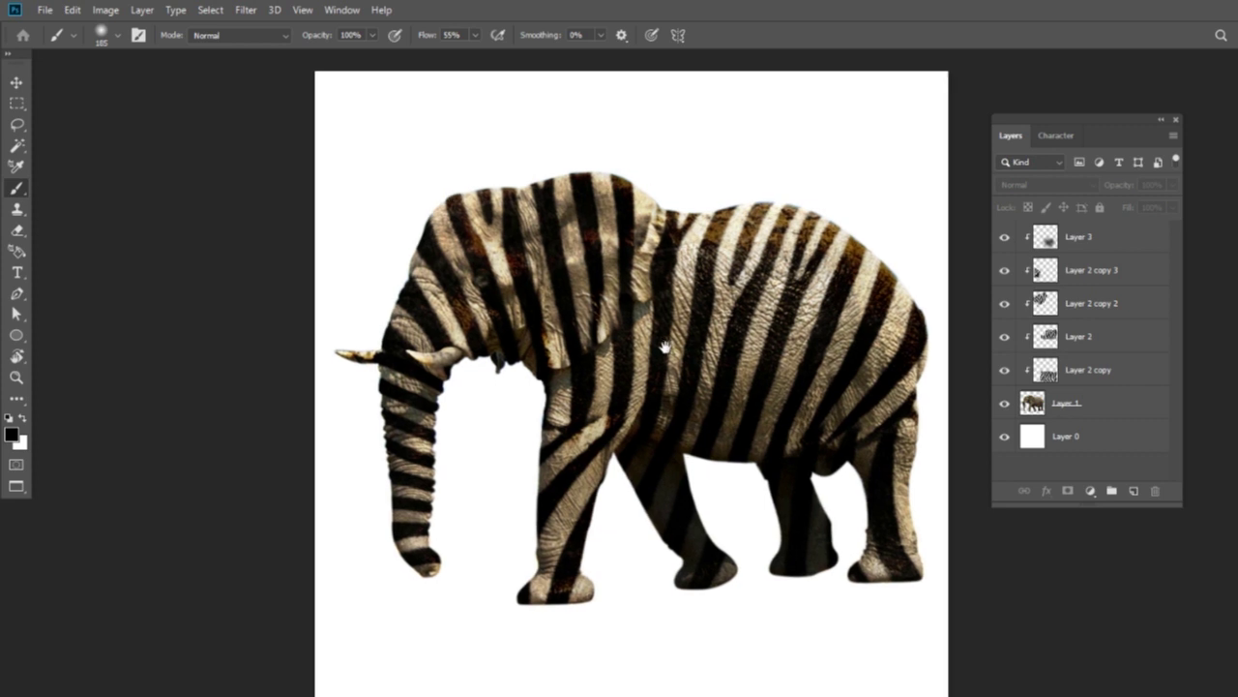